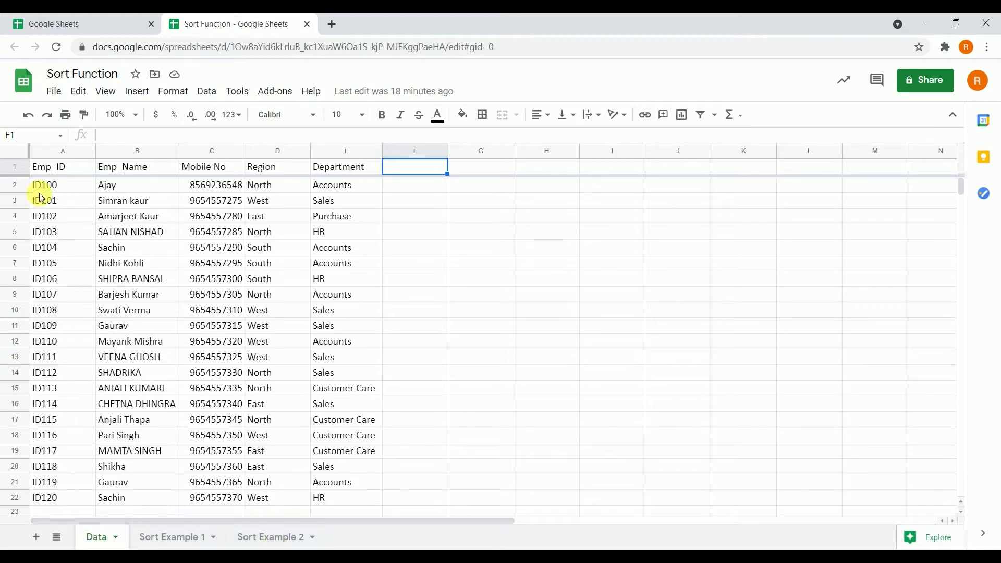
Delete the ascending and descending SORT formulas on Sort Example 1, then go back to the Data sheet.
{"action": "left_click", "coordinate": [57, 172]}
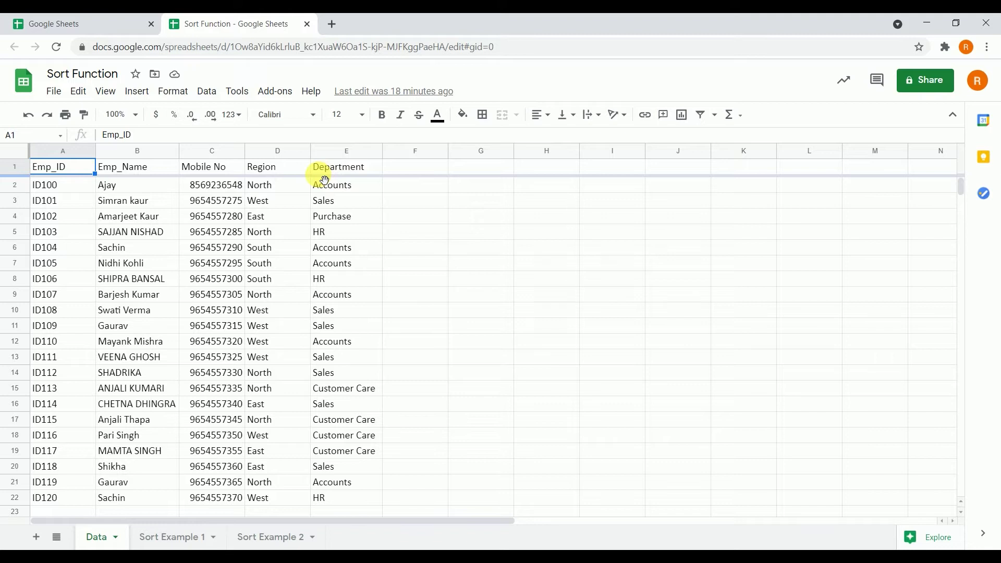
{"action": "left_click", "coordinate": [161, 540]}
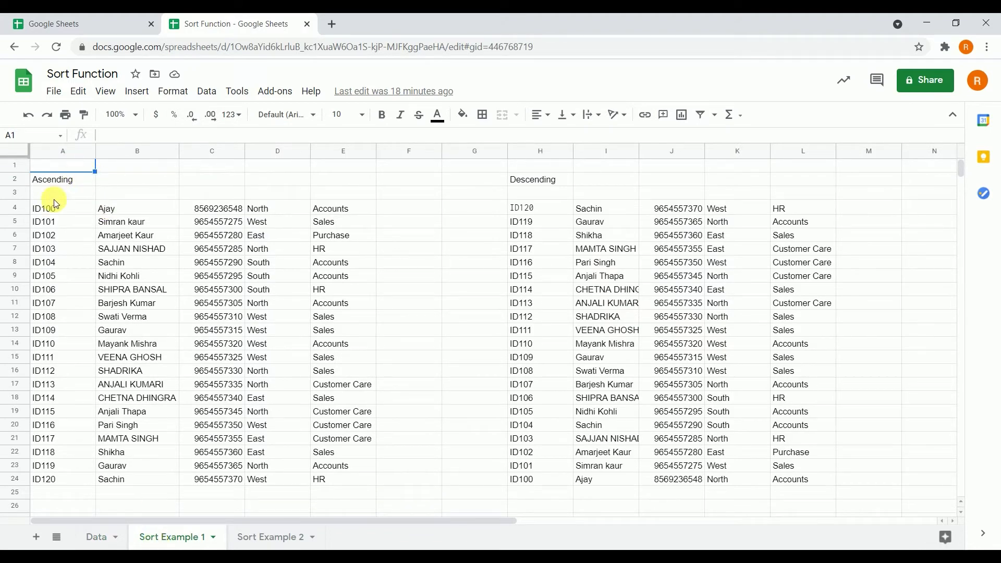
{"action": "key", "text": "Down"}
{"action": "key", "text": "Down"}
{"action": "key", "text": "Down"}
{"action": "key", "text": "Delete"}
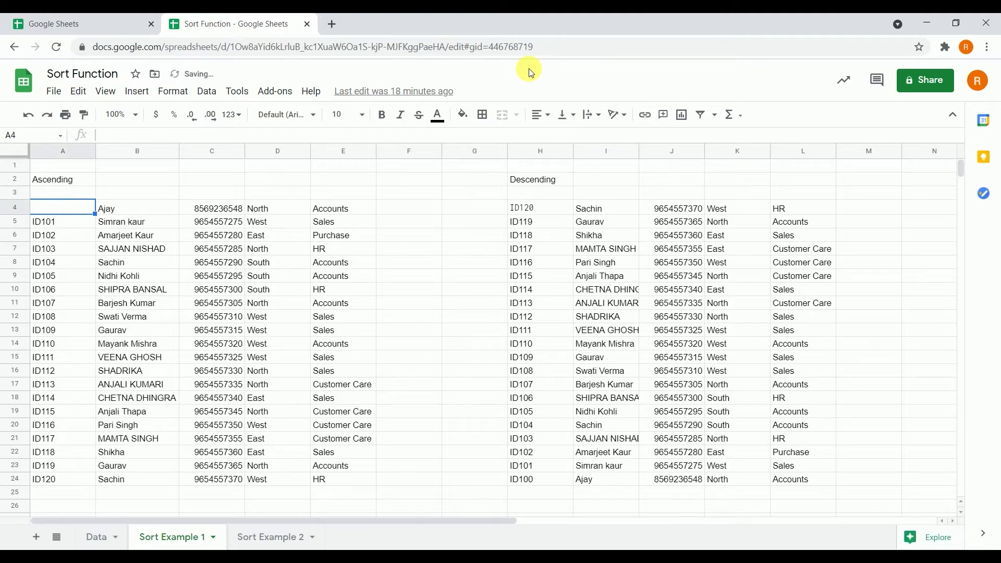
{"action": "left_click", "coordinate": [545, 206]}
{"action": "key", "text": "Delete"}
{"action": "left_click", "coordinate": [96, 537]}
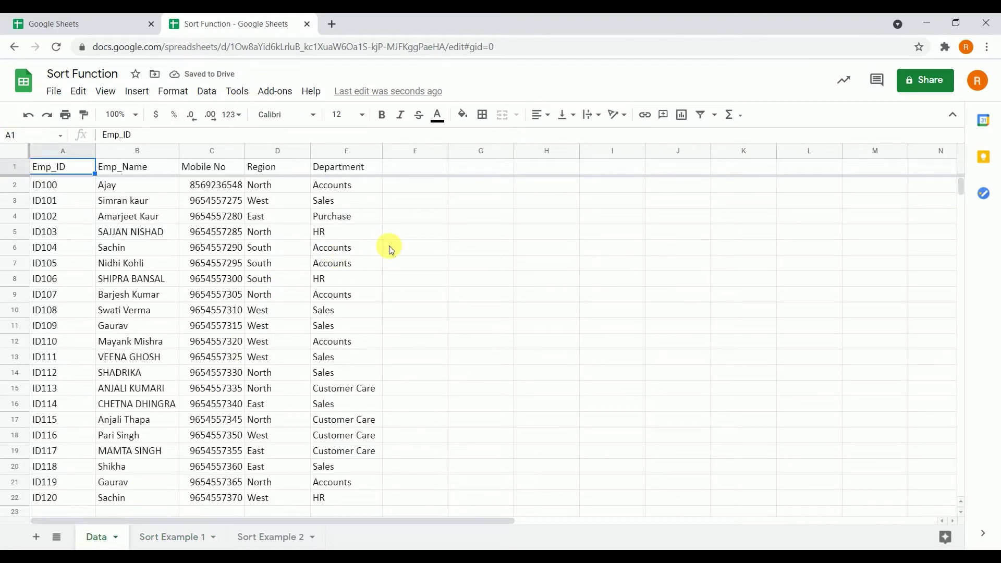
Select the entire Data sheet with Ctrl+A and bring up the Sort range options.
{"action": "left_click", "coordinate": [207, 93]}
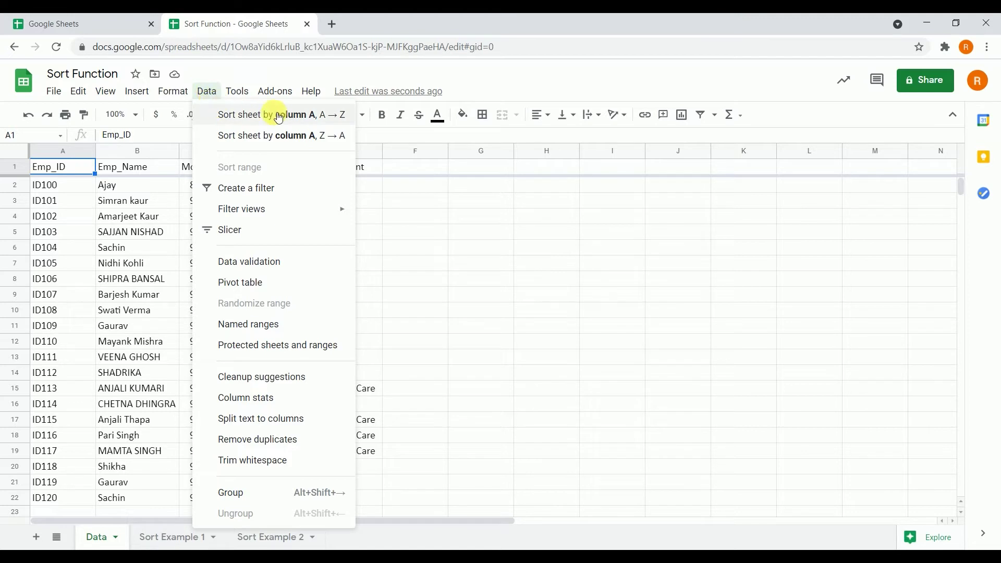
{"action": "left_click", "coordinate": [237, 91]}
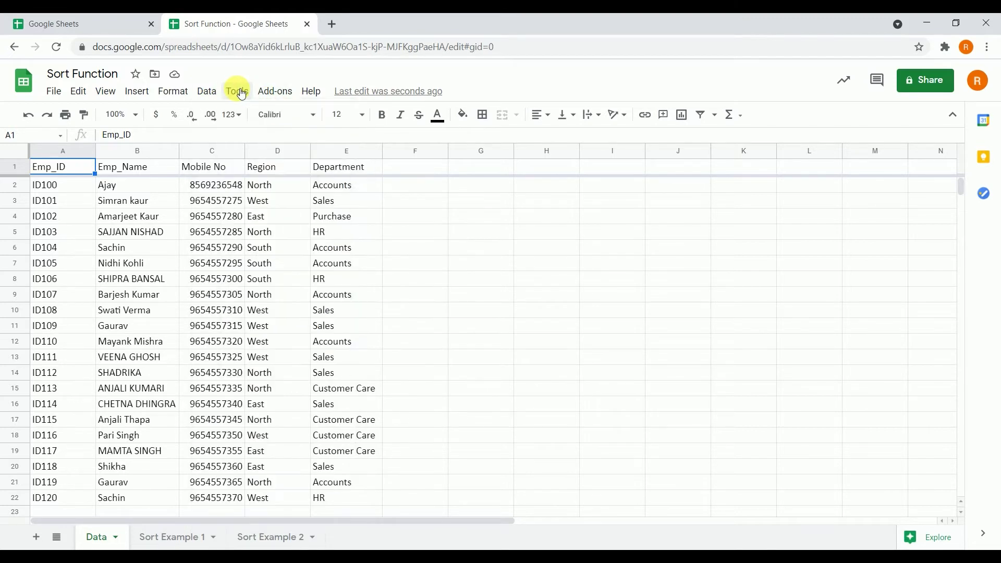
{"action": "left_click", "coordinate": [215, 95]}
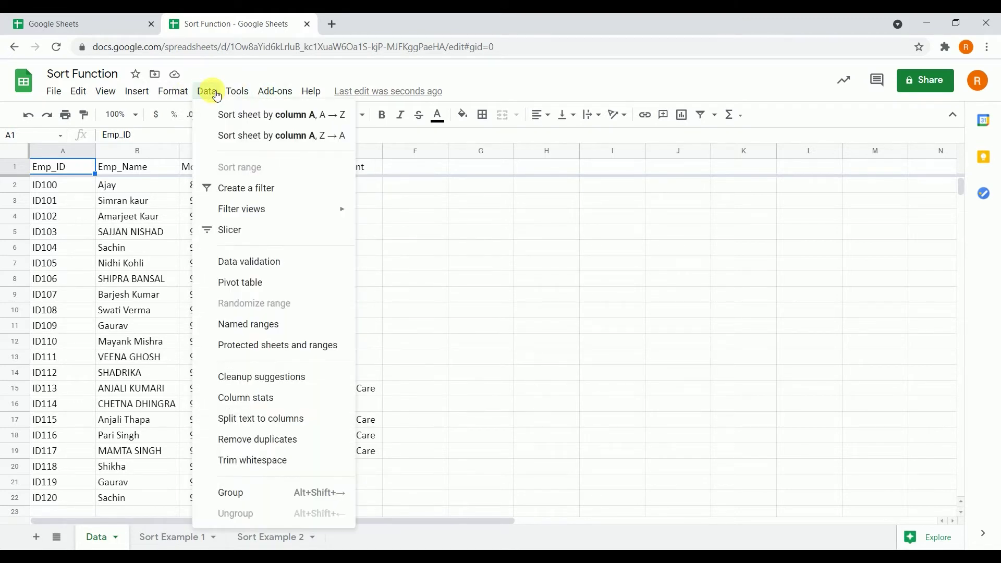
{"action": "left_click", "coordinate": [455, 218]}
{"action": "key", "text": "ctrl+a"}
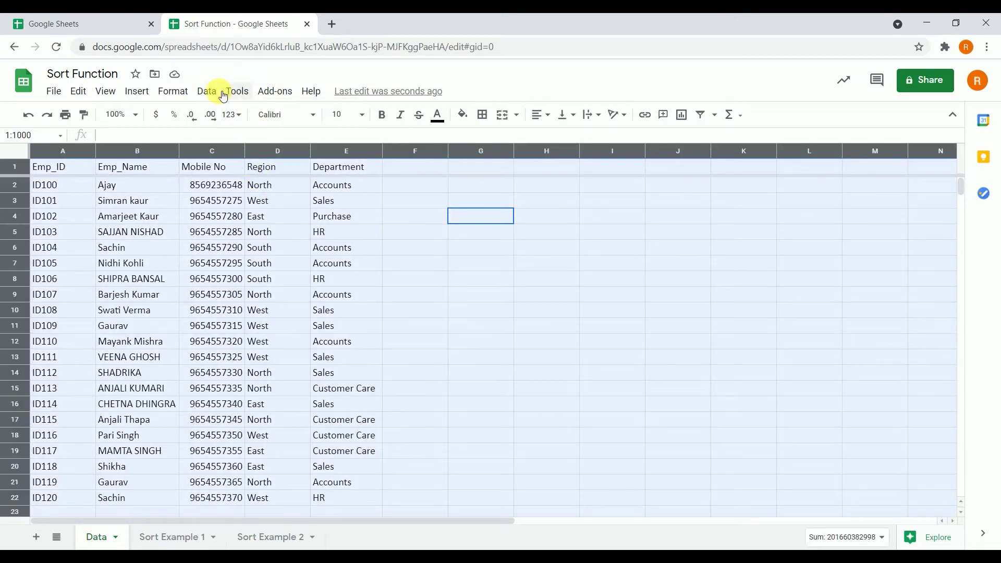
{"action": "left_click", "coordinate": [207, 92]}
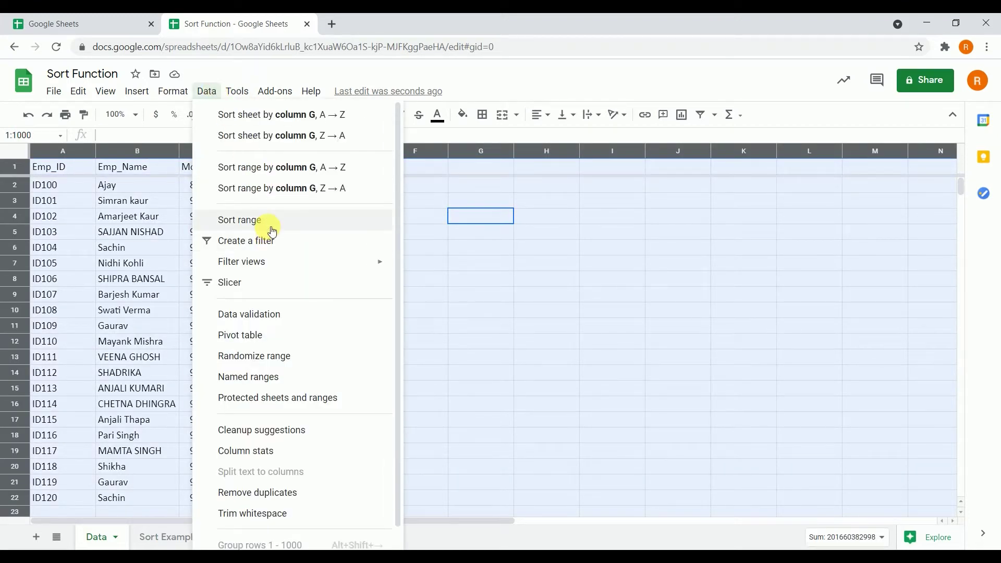
{"action": "left_click", "coordinate": [271, 221]}
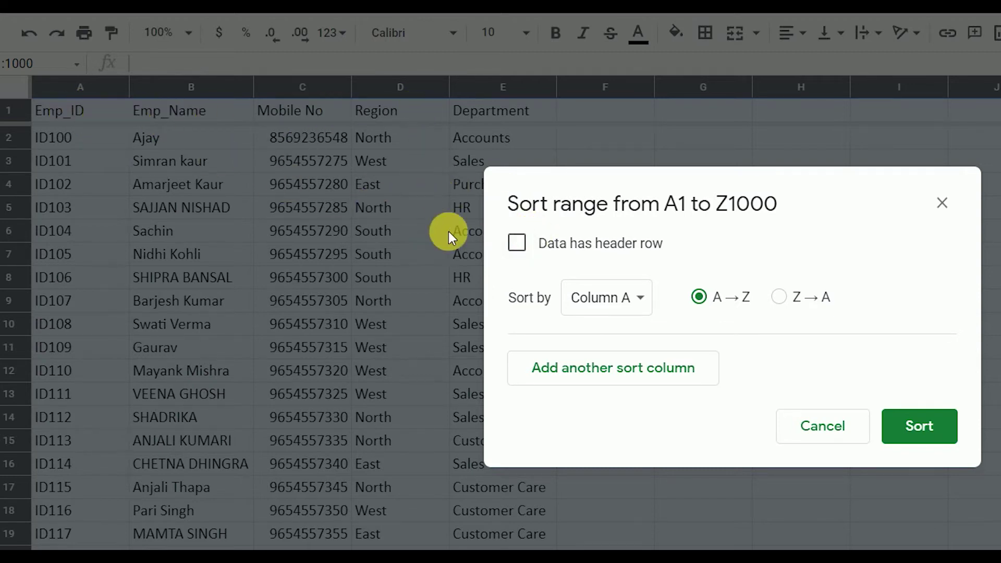
Sort the Data table A→Z by Emp_Name with the first row treated as headers, then deselect.
{"action": "left_click", "coordinate": [517, 242]}
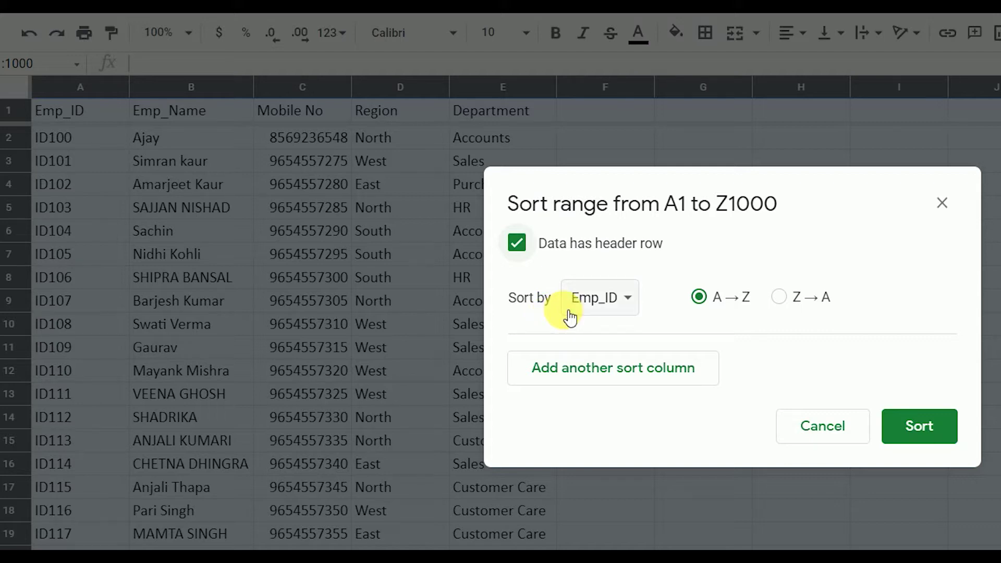
{"action": "left_click", "coordinate": [625, 305]}
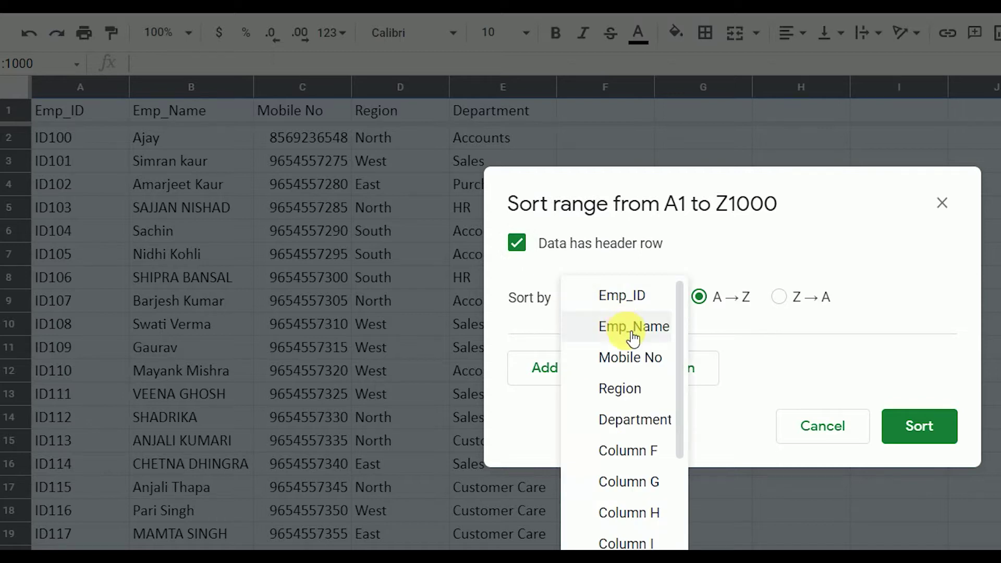
{"action": "left_click", "coordinate": [634, 329]}
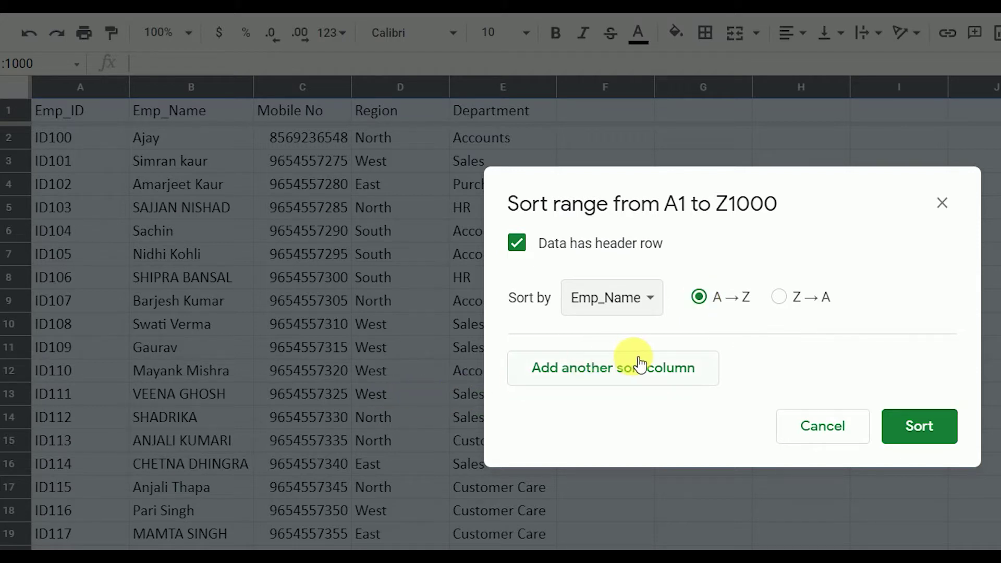
{"action": "left_click", "coordinate": [913, 431]}
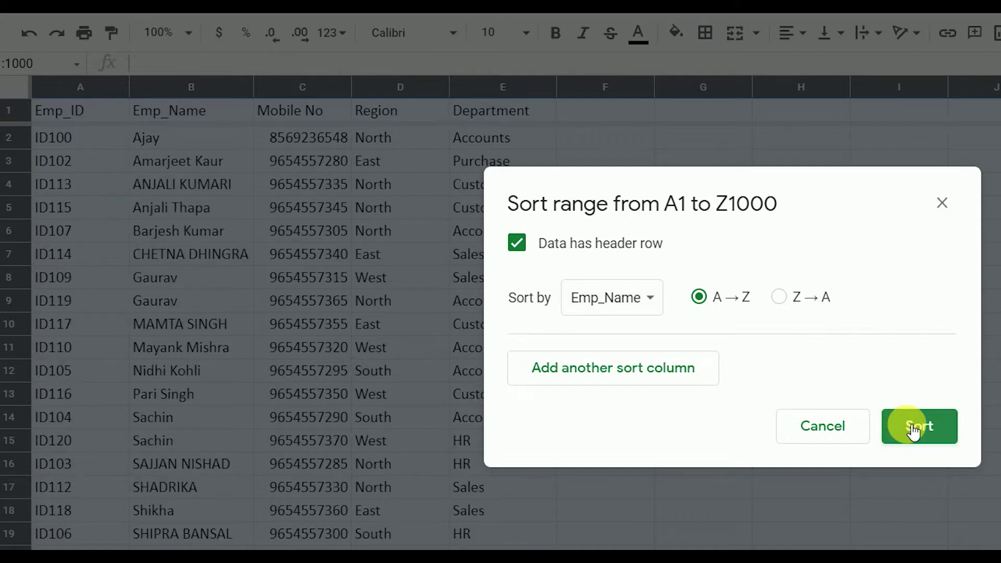
{"action": "left_click", "coordinate": [167, 225]}
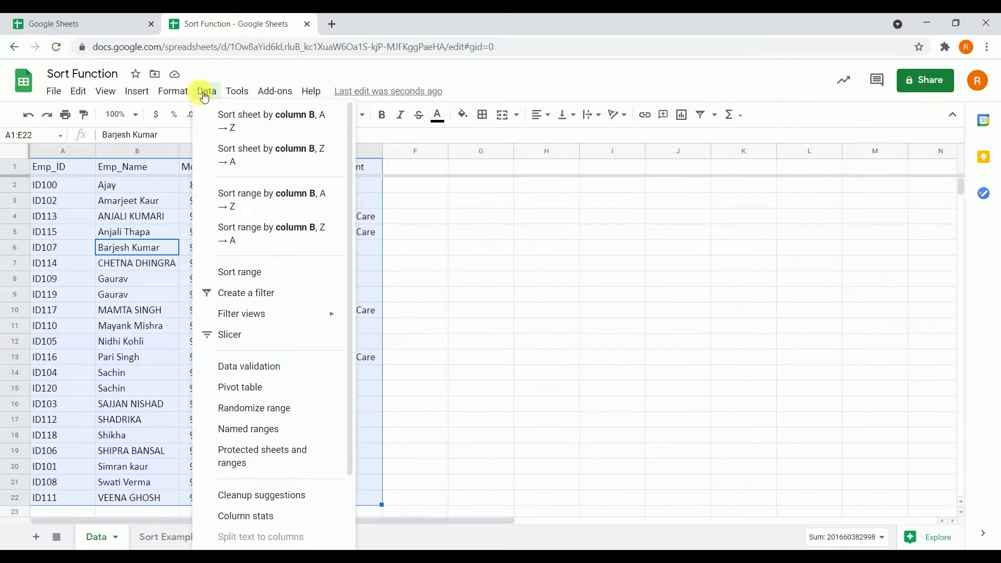
Sort A1:E22 with a header row by Emp_ID, then by Department, both A→Z.
{"action": "left_click", "coordinate": [138, 199]}
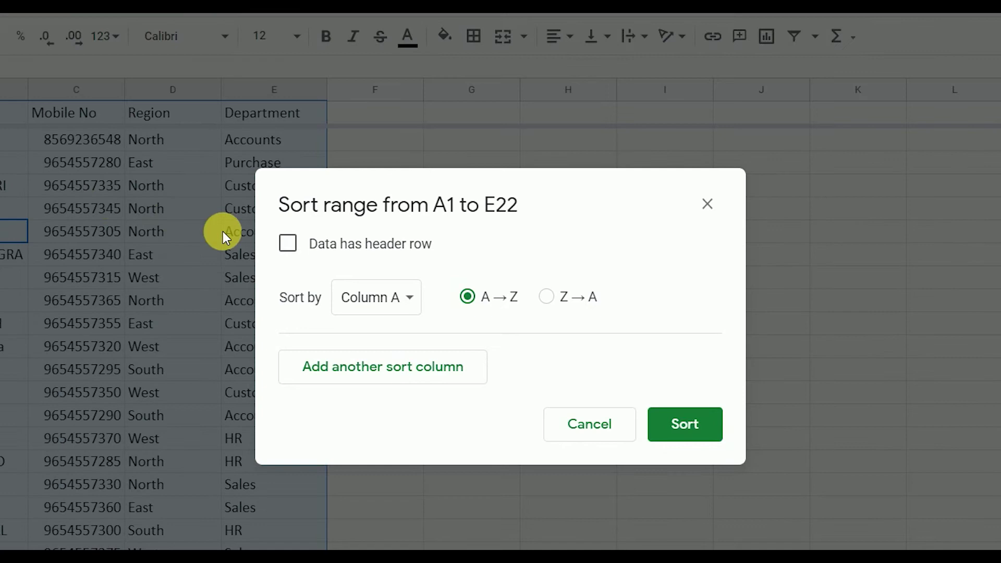
{"action": "left_click", "coordinate": [288, 243]}
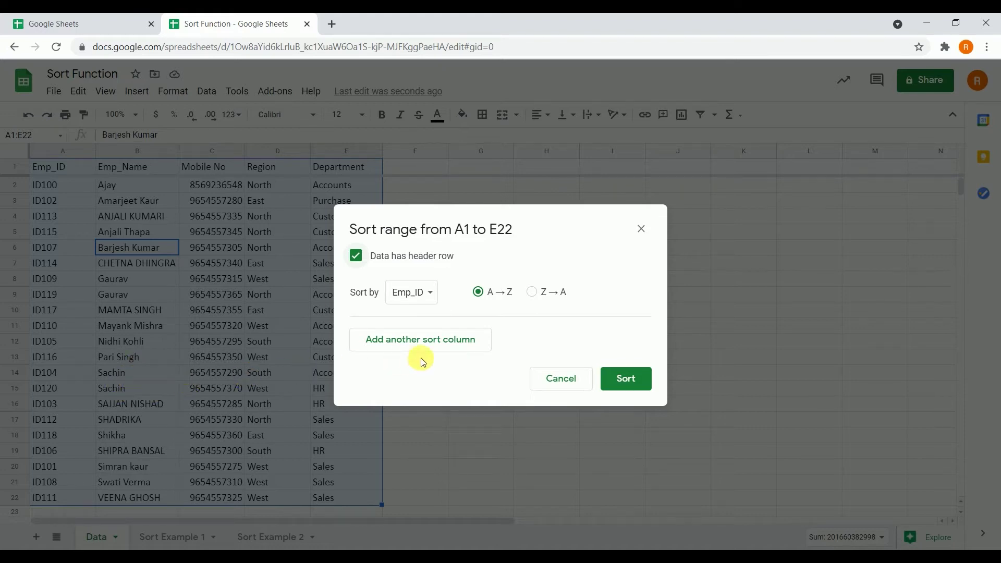
{"action": "left_click", "coordinate": [447, 346]}
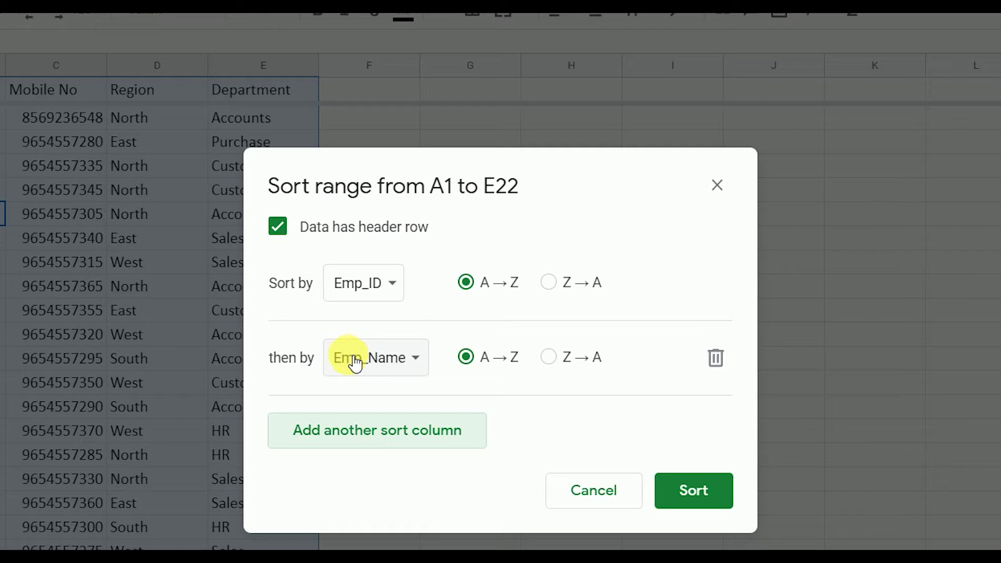
{"action": "left_click", "coordinate": [354, 358]}
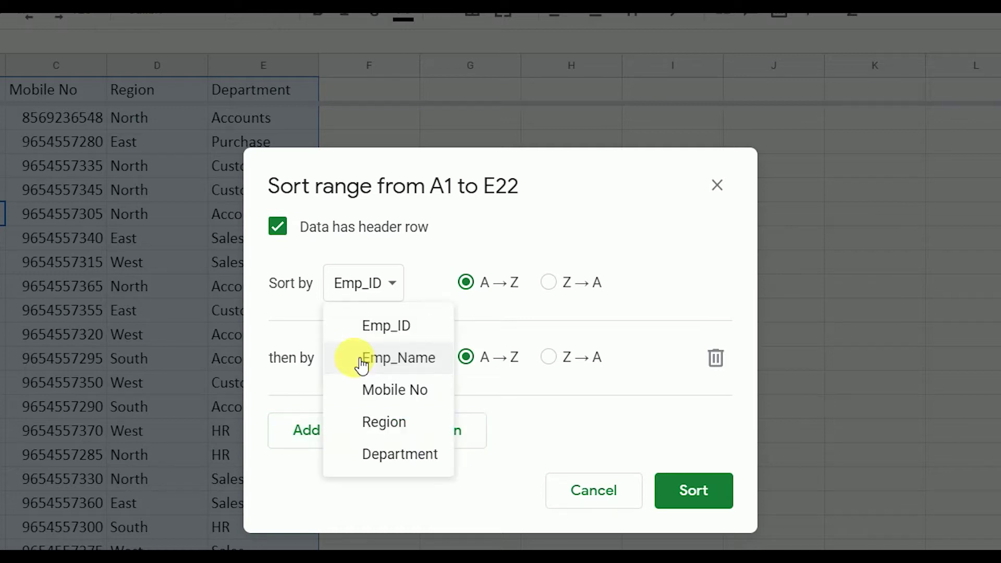
{"action": "left_click", "coordinate": [385, 455]}
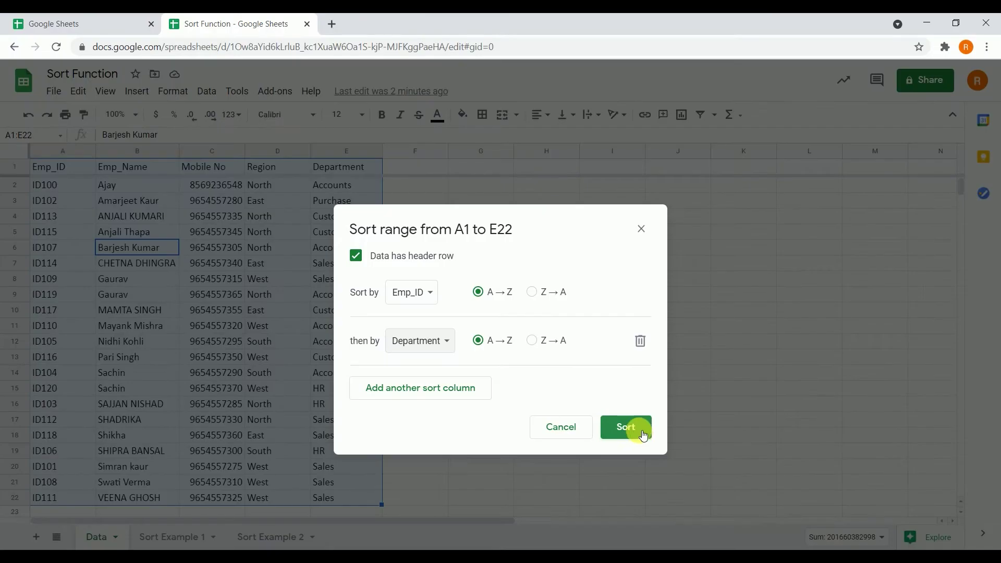
{"action": "left_click", "coordinate": [642, 433]}
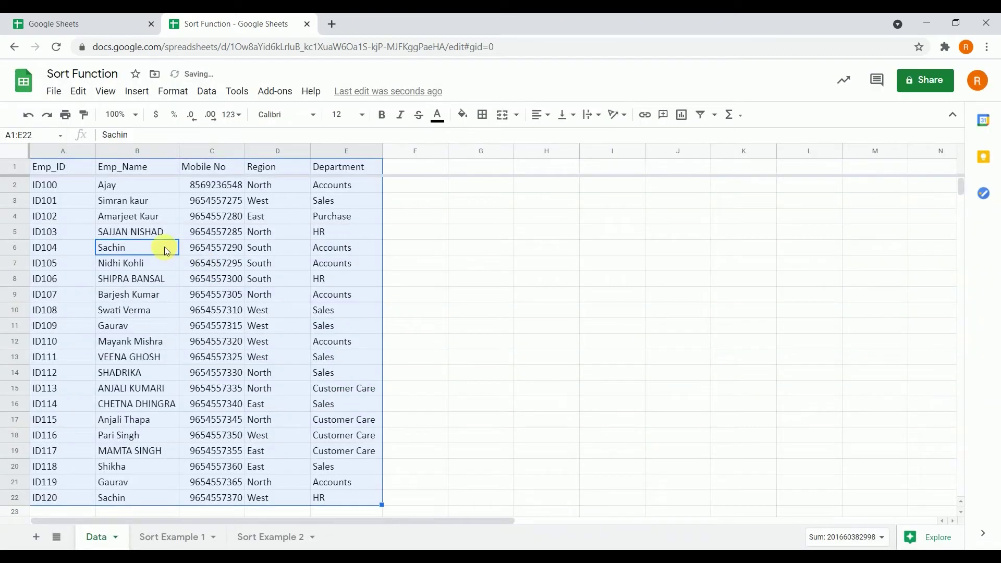
Sort A1:E22 with a header row by Emp_Name first, then Department, both A→Z.
{"action": "left_click", "coordinate": [190, 290]}
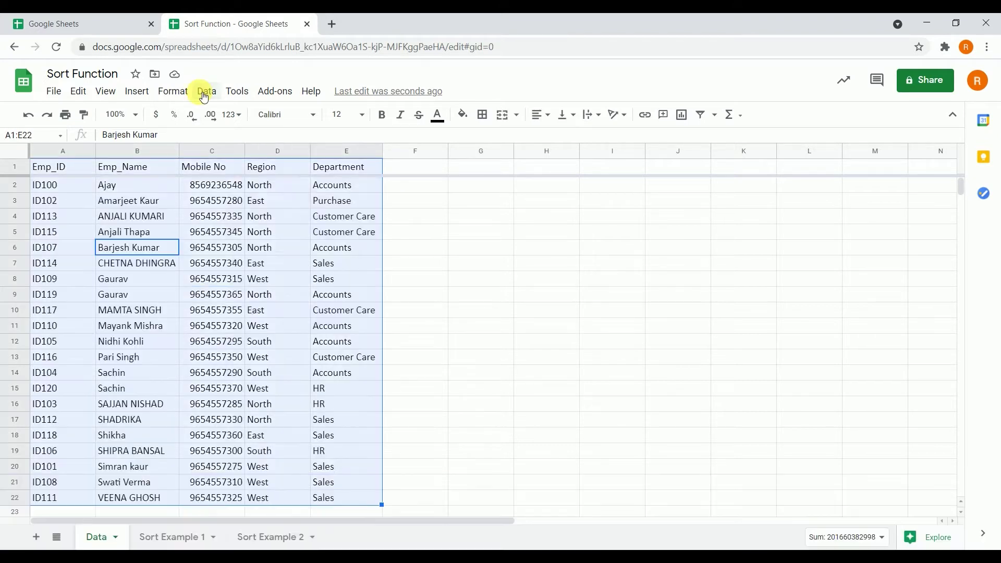
{"action": "left_click", "coordinate": [204, 92]}
{"action": "left_click", "coordinate": [239, 220]}
{"action": "left_click", "coordinate": [356, 256]}
{"action": "left_click", "coordinate": [430, 292]}
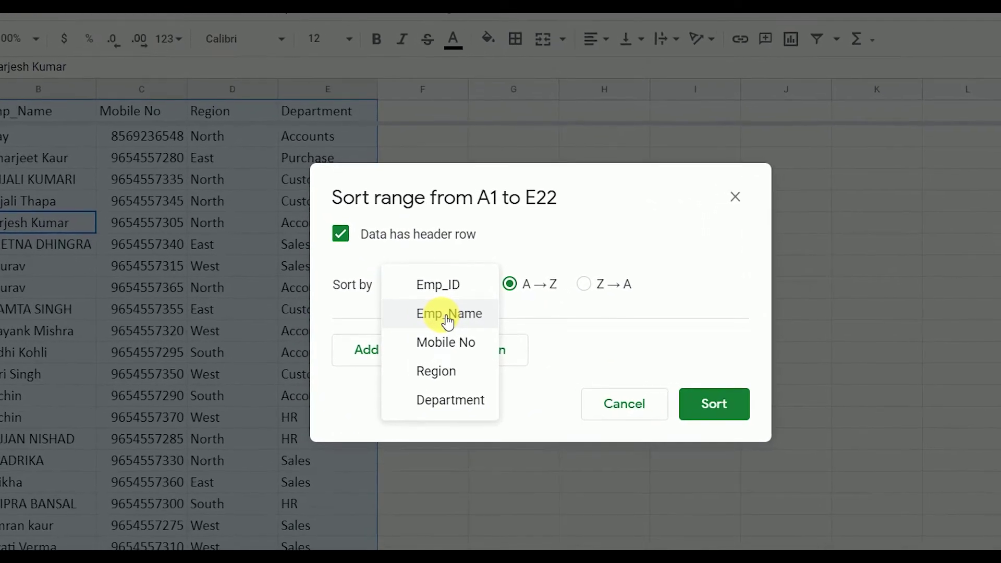
{"action": "left_click", "coordinate": [445, 315]}
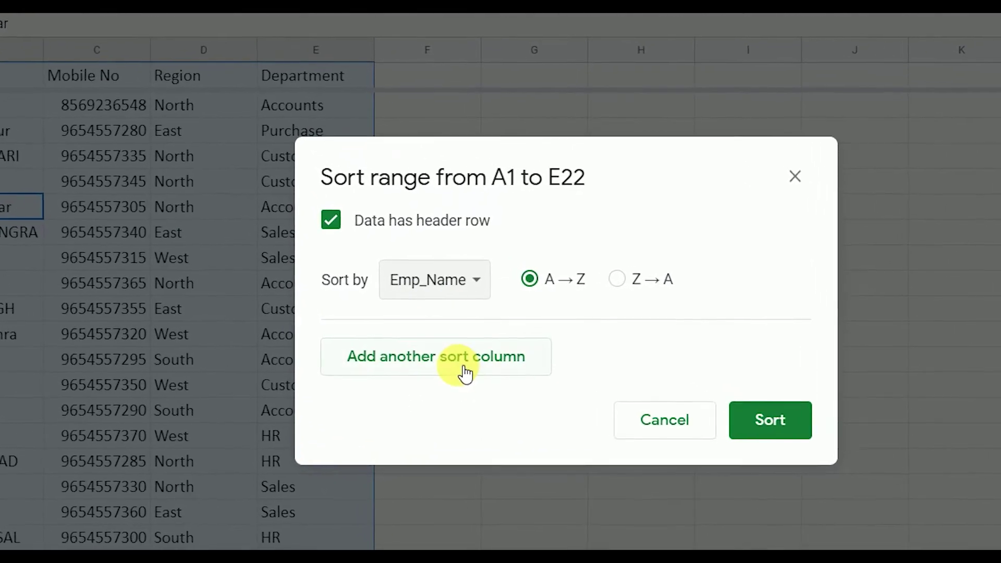
{"action": "left_click", "coordinate": [464, 362]}
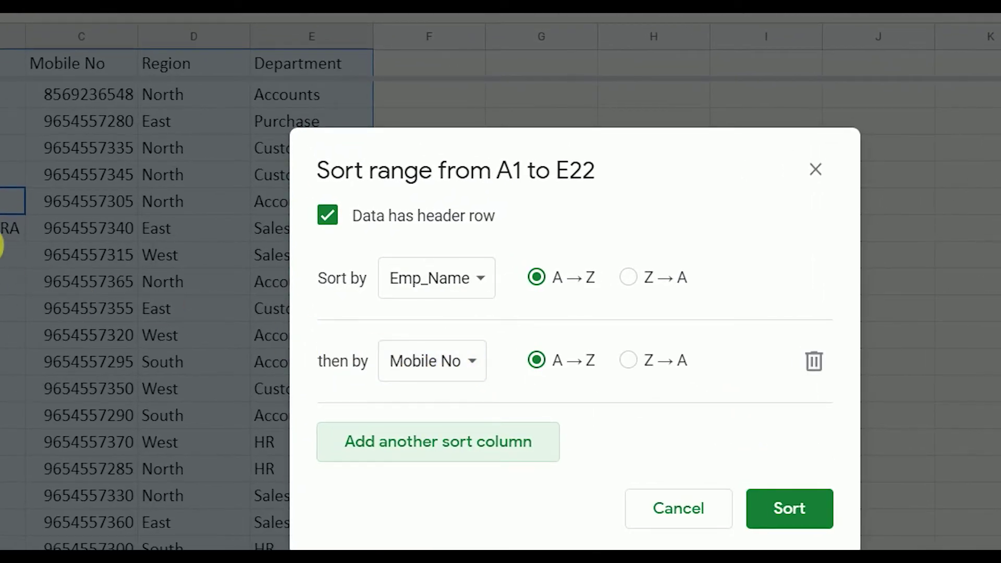
{"action": "left_click", "coordinate": [468, 374]}
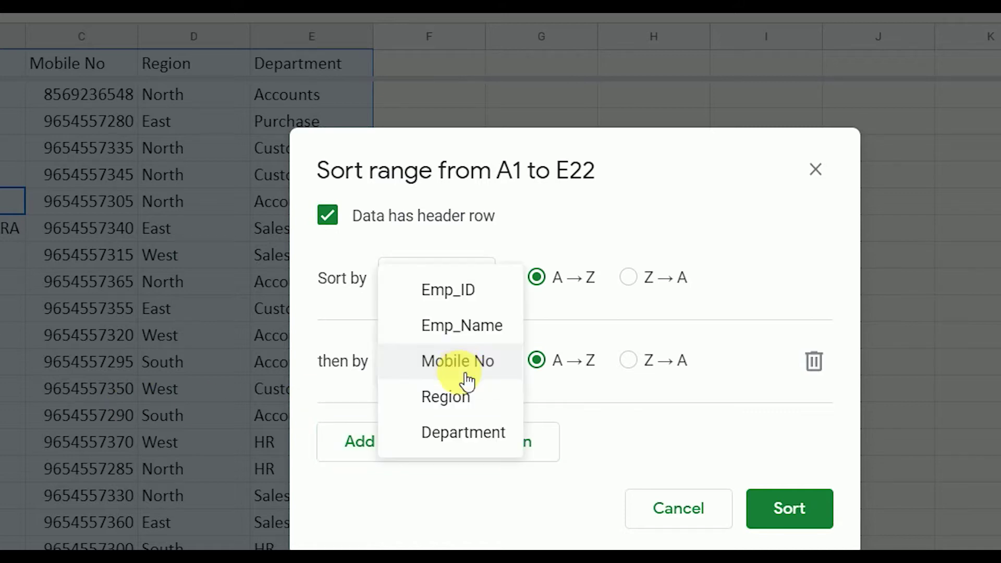
{"action": "left_click", "coordinate": [456, 432]}
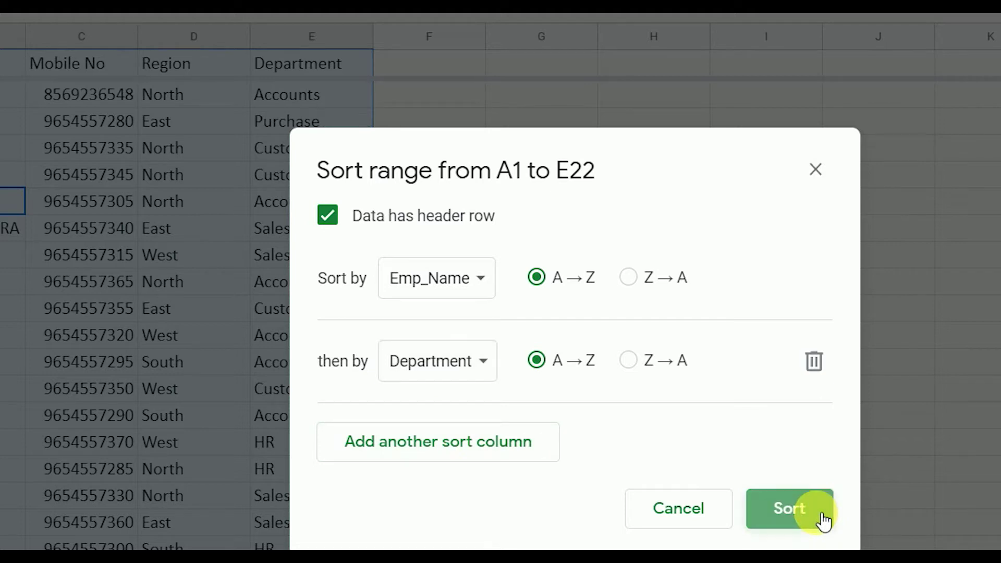
{"action": "left_click", "coordinate": [824, 519]}
{"action": "left_click", "coordinate": [157, 299]}
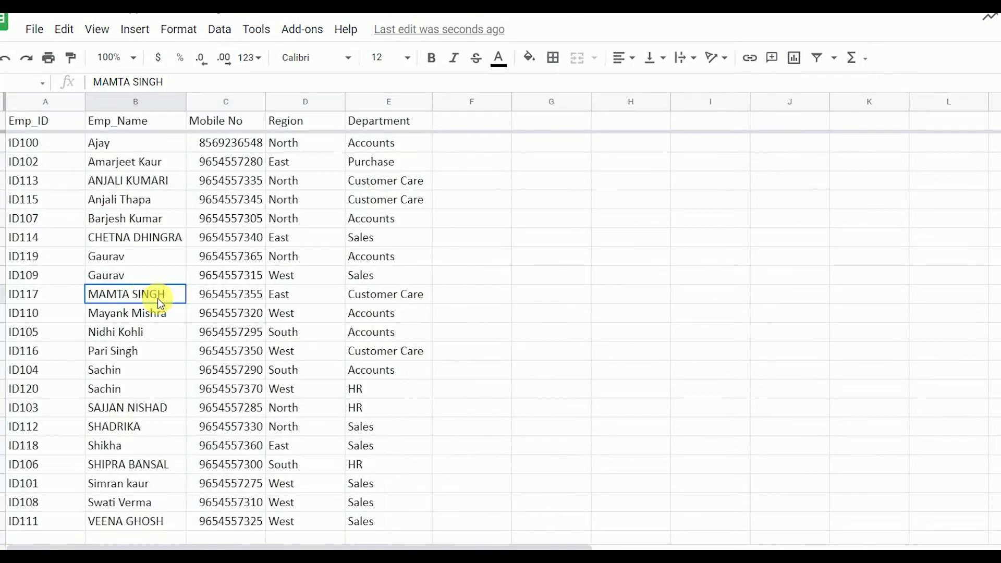
{"action": "left_click", "coordinate": [142, 258]}
{"action": "left_click", "coordinate": [144, 276]}
{"action": "left_click", "coordinate": [144, 258]}
{"action": "left_click", "coordinate": [142, 276]}
{"action": "left_click", "coordinate": [409, 265]}
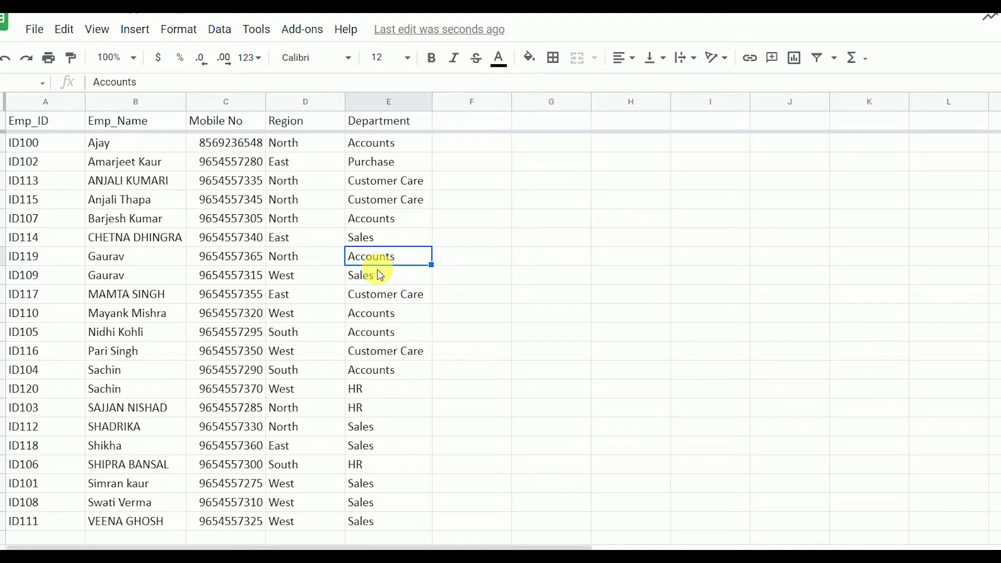
{"action": "left_click", "coordinate": [360, 283]}
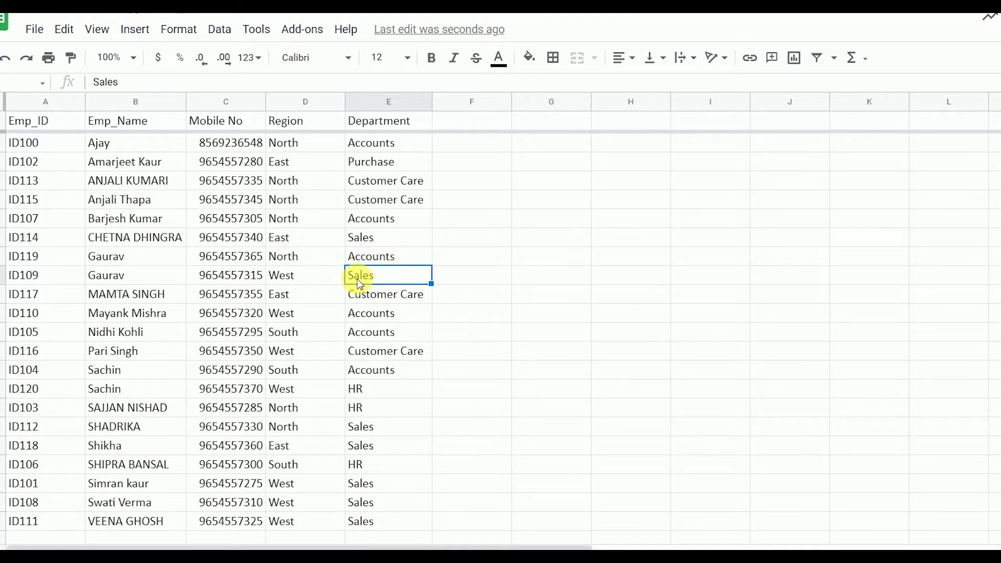
{"action": "left_click", "coordinate": [118, 373]}
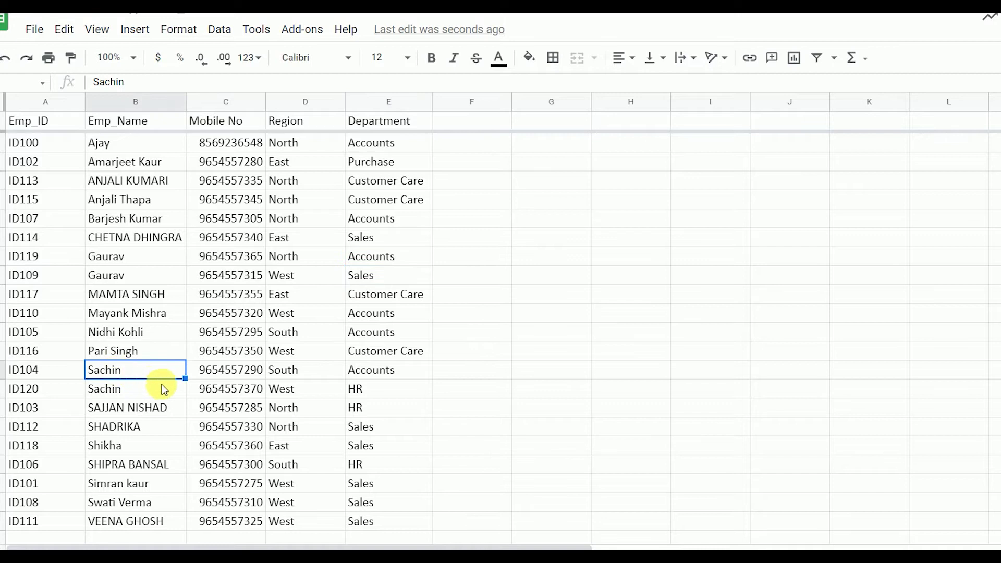
{"action": "left_click", "coordinate": [368, 376]}
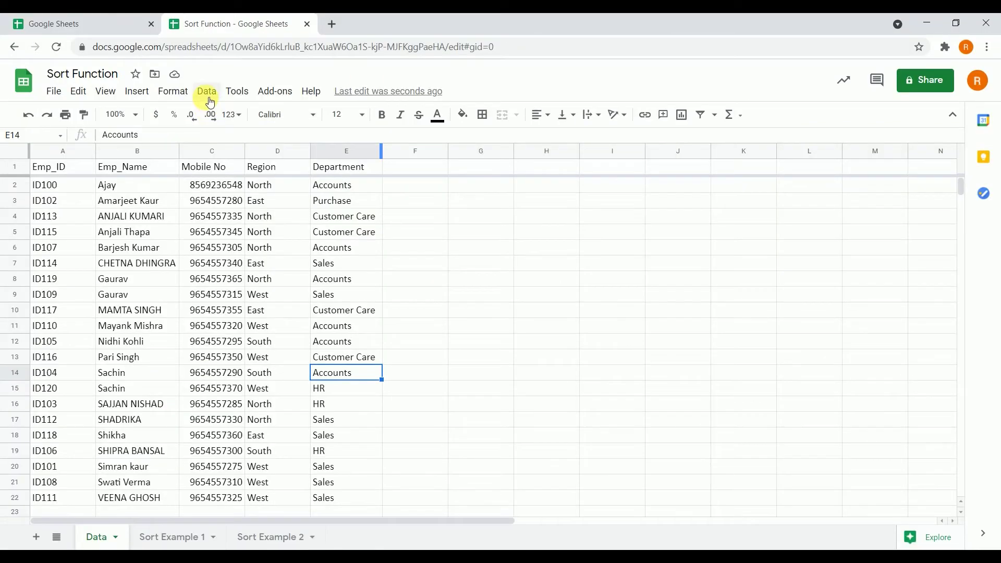
{"action": "left_click", "coordinate": [207, 92]}
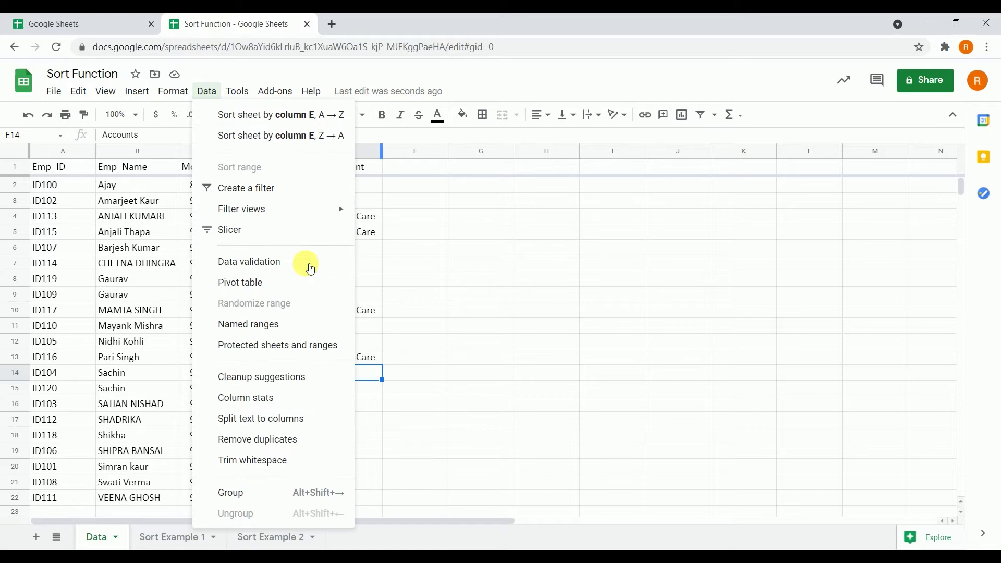
{"action": "left_click", "coordinate": [396, 263]}
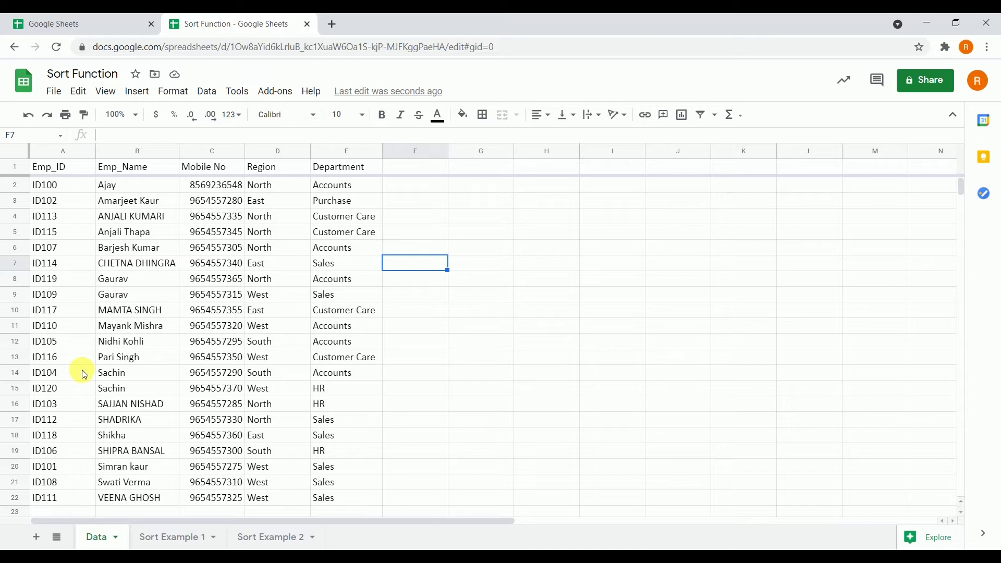
{"action": "left_click", "coordinate": [208, 93]}
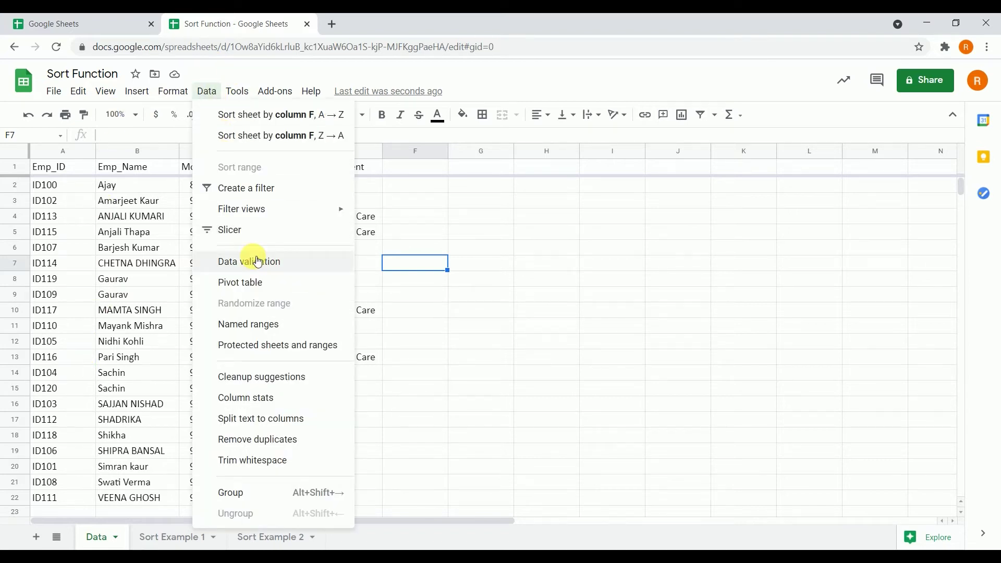
{"action": "left_click", "coordinate": [410, 189]}
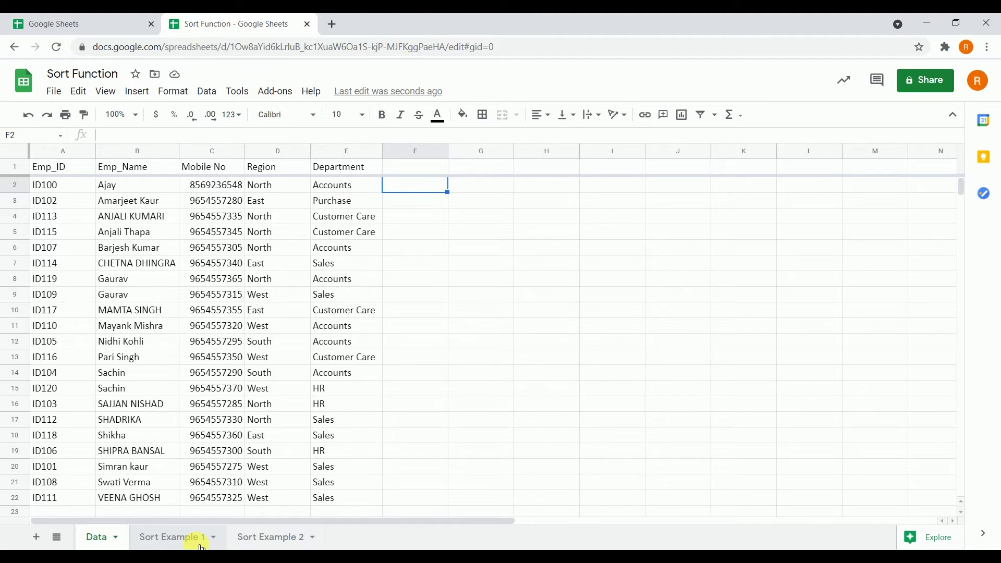
Start a =SORT( formula in Sort Example 1's A5, enlarging the browser view.
{"action": "left_click", "coordinate": [197, 545]}
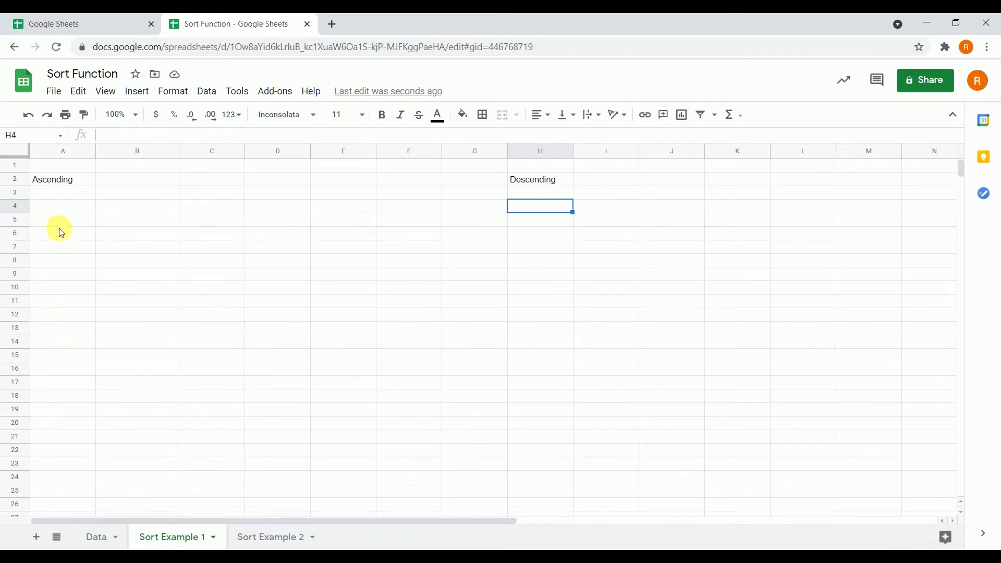
{"action": "left_click", "coordinate": [65, 219]}
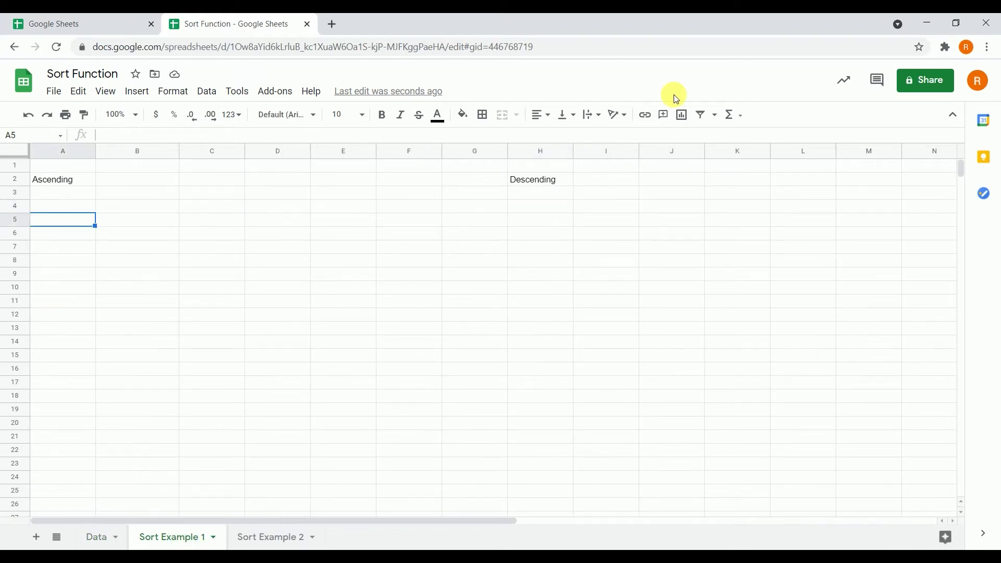
{"action": "type", "text": "=sort"}
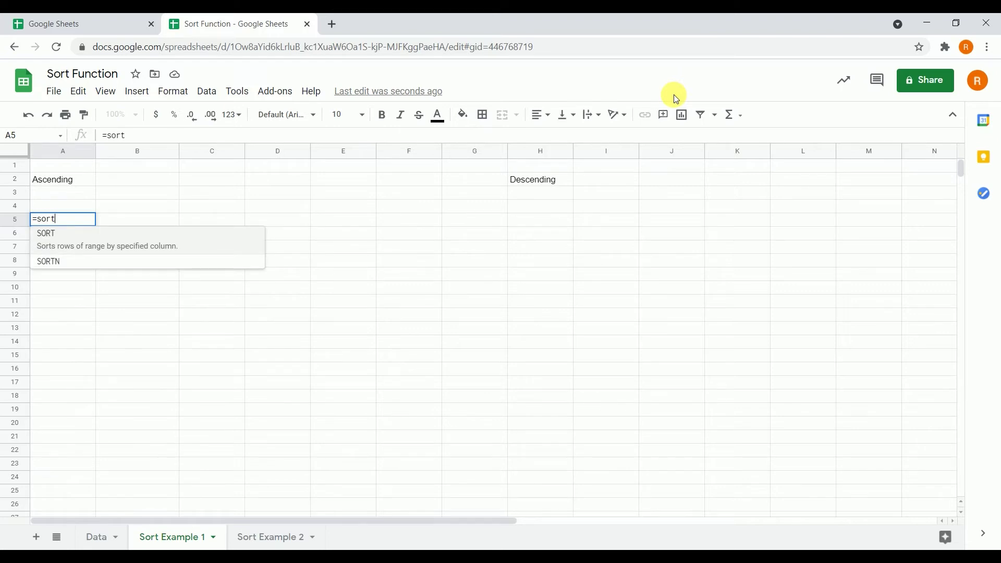
{"action": "key", "text": "Tab"}
{"action": "key", "text": "ctrl+equal"}
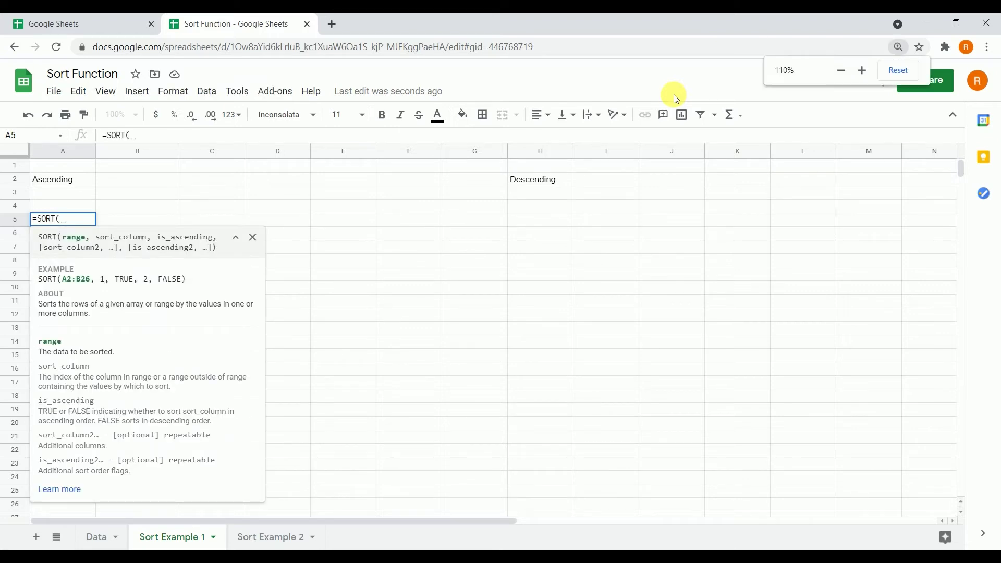
{"action": "key", "text": "ctrl+equal"}
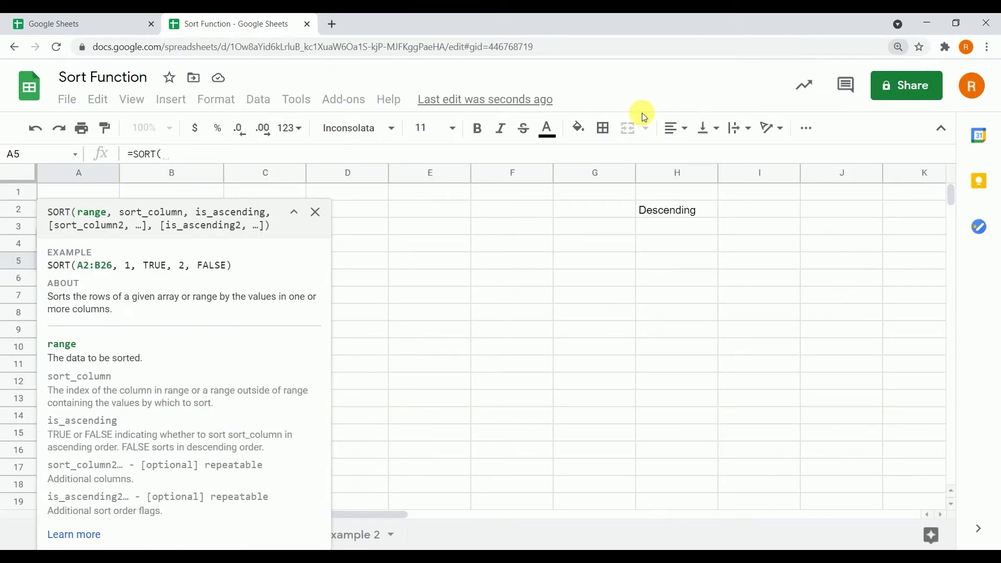
{"action": "left_click", "coordinate": [315, 214]}
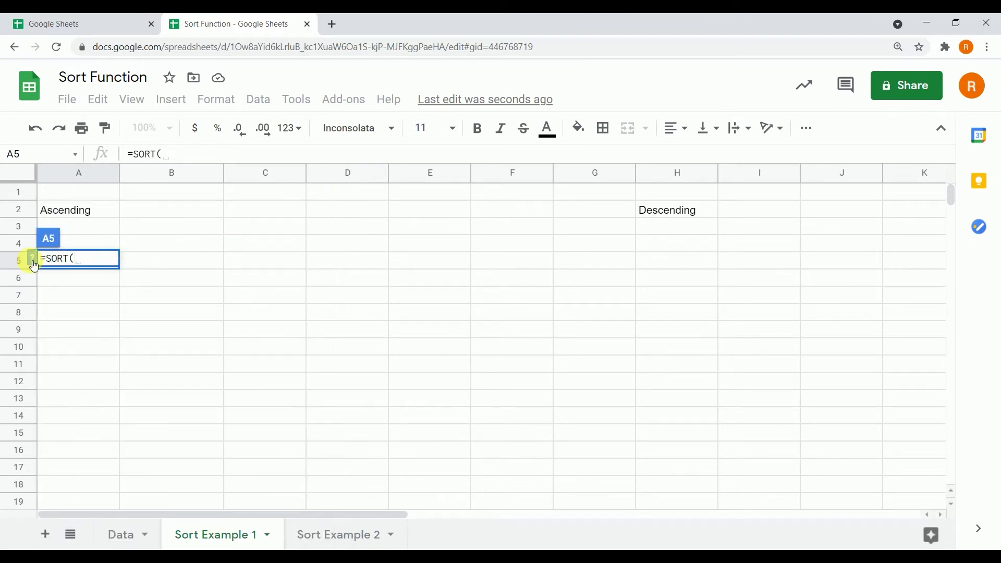
{"action": "left_click", "coordinate": [32, 257]}
{"action": "left_click", "coordinate": [315, 213]}
Pick the Data sheet range from A2 down the Emp_ID column and across to column C.
{"action": "key", "text": "ctrl+shift+Page_Down"}
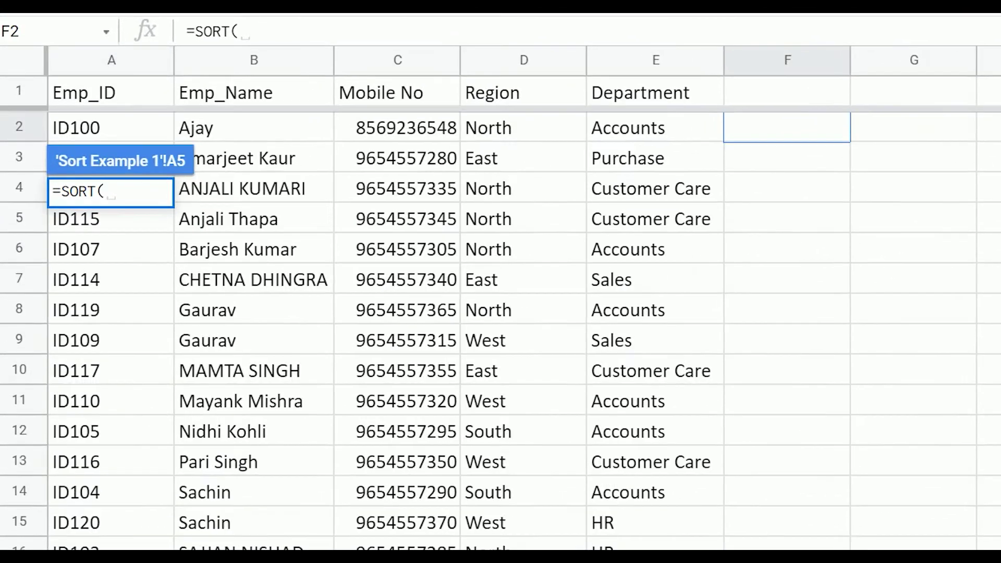
{"action": "left_click", "coordinate": [73, 111]}
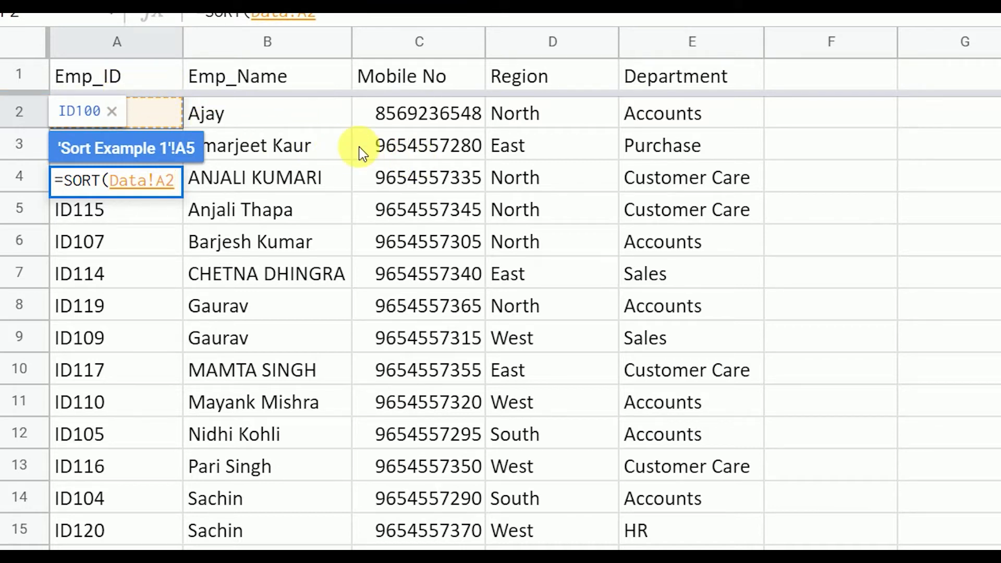
{"action": "key", "text": "ctrl+shift+Down"}
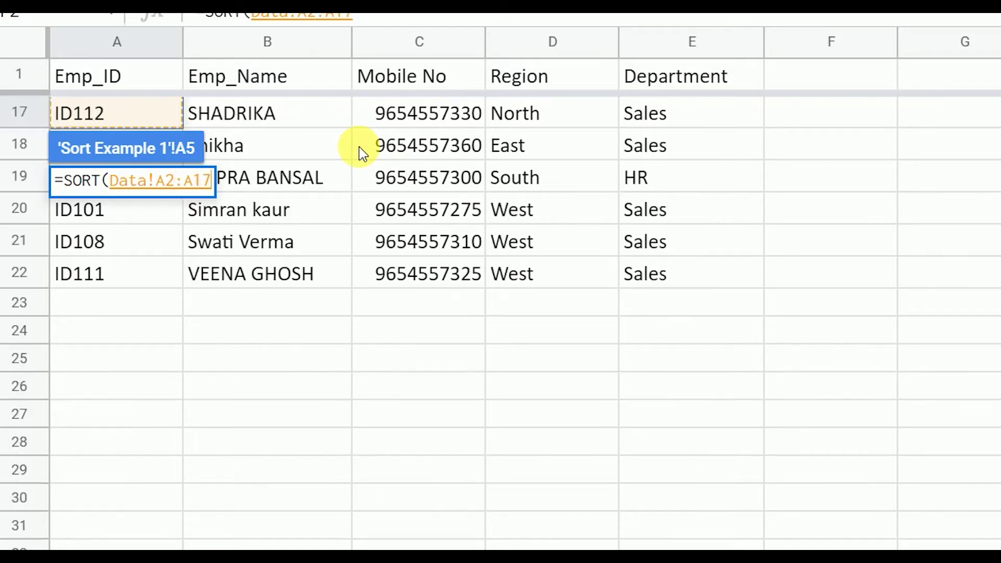
{"action": "key", "text": "shift+Right"}
{"action": "key", "text": "shift+Right"}
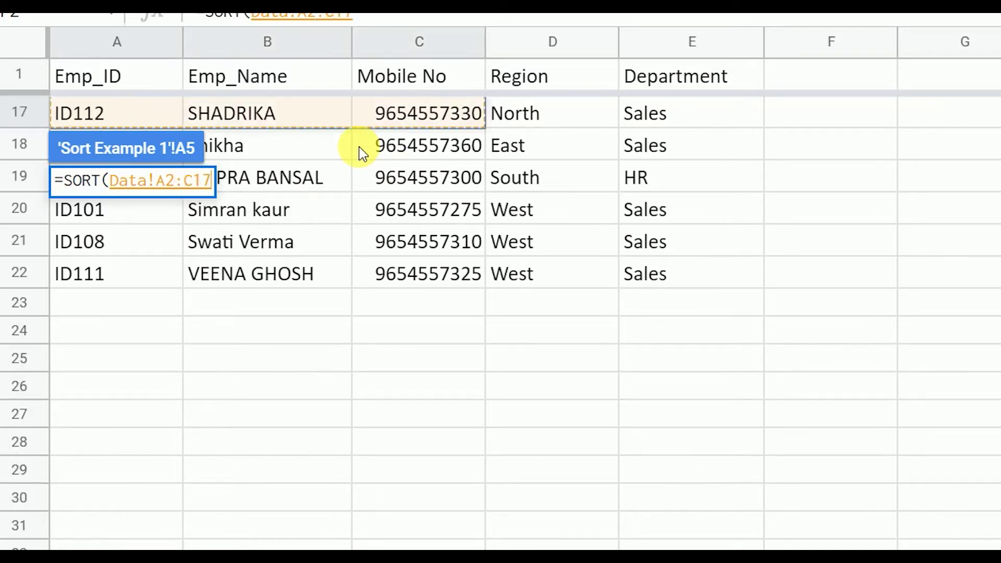
{"action": "key", "text": "shift+Right"}
{"action": "key", "text": "shift+Right"}
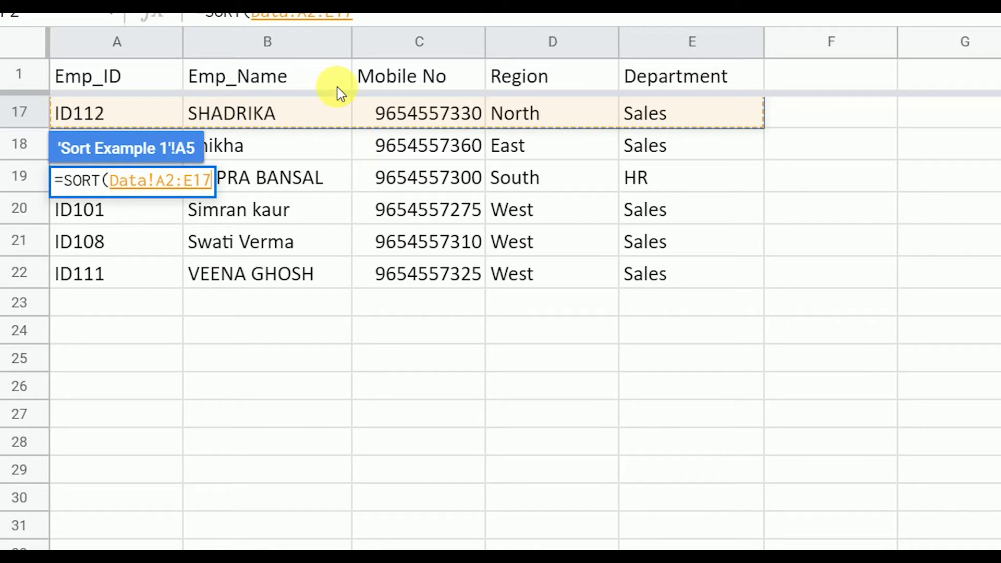
{"action": "left_click", "coordinate": [365, 20]}
Finish the formula as =SORT(Data!A:E,1,True) and enter it.
{"action": "key", "text": "BackSpace"}
{"action": "key", "text": "BackSpace"}
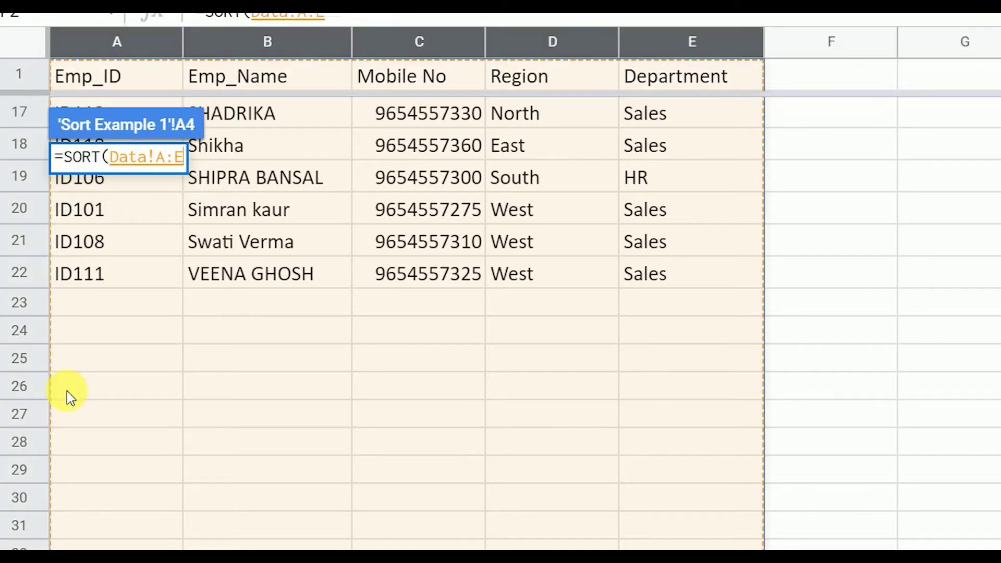
{"action": "type", "text": ",1"}
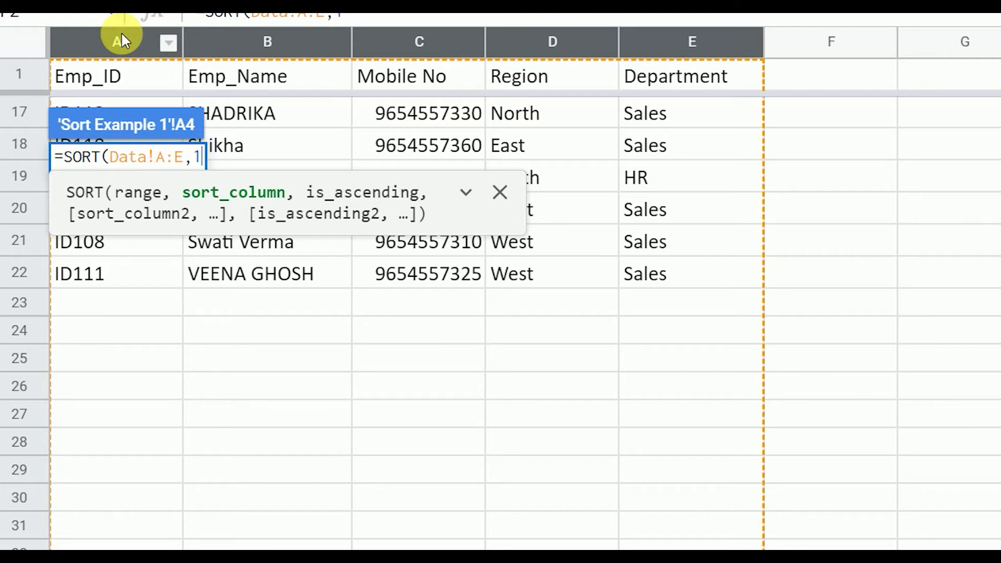
{"action": "type", "text": ","}
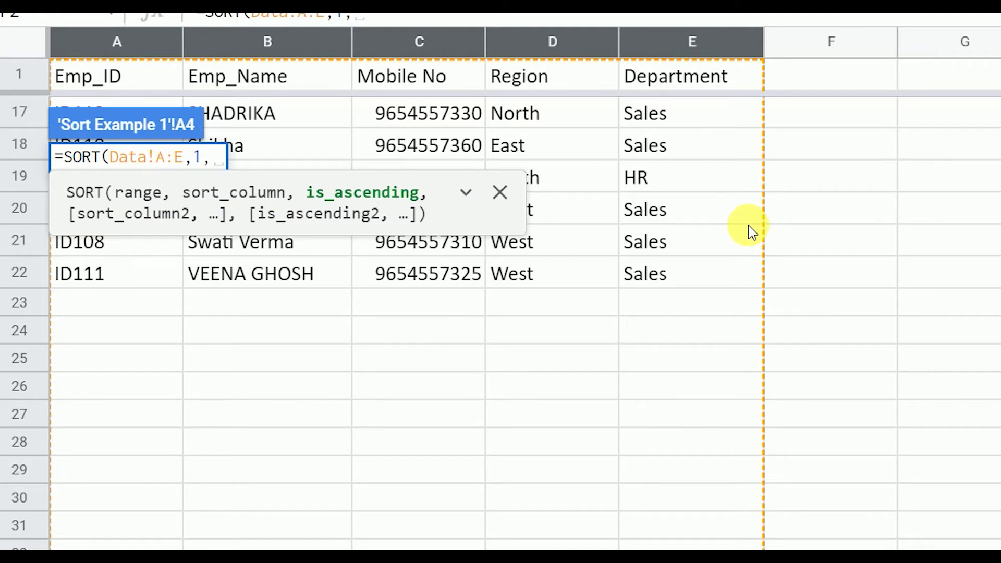
{"action": "type", "text": "True"}
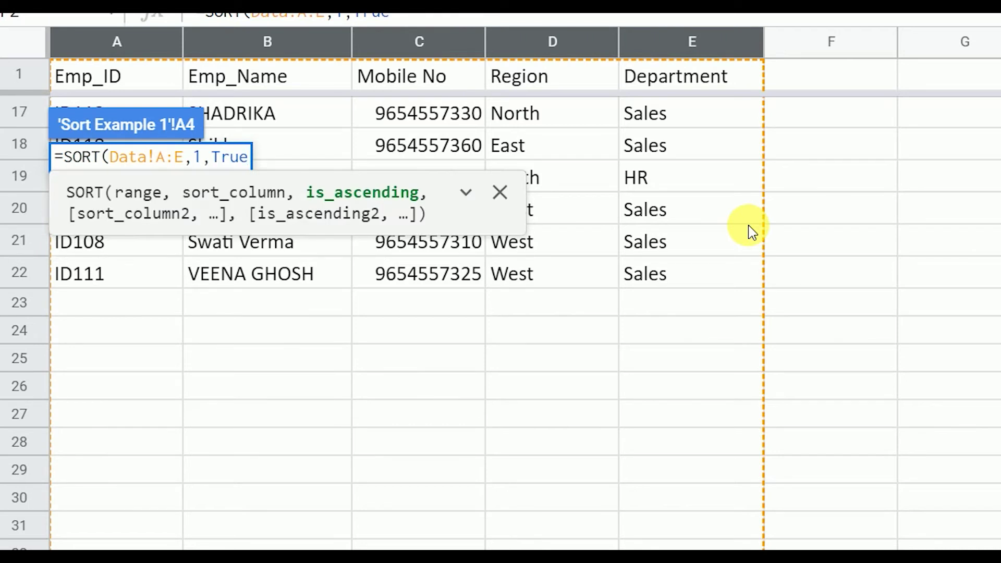
{"action": "type", "text": ")"}
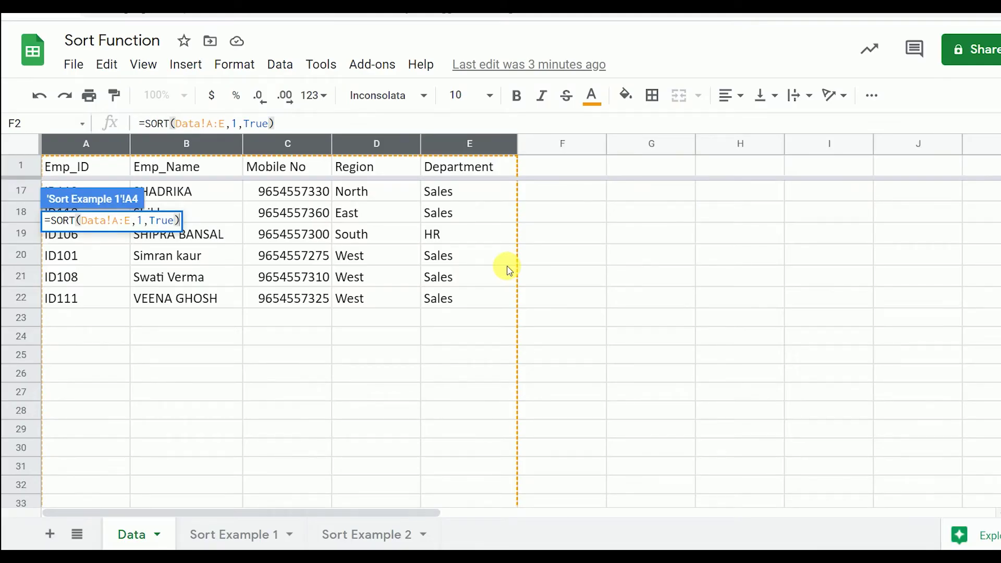
{"action": "key", "text": "Return"}
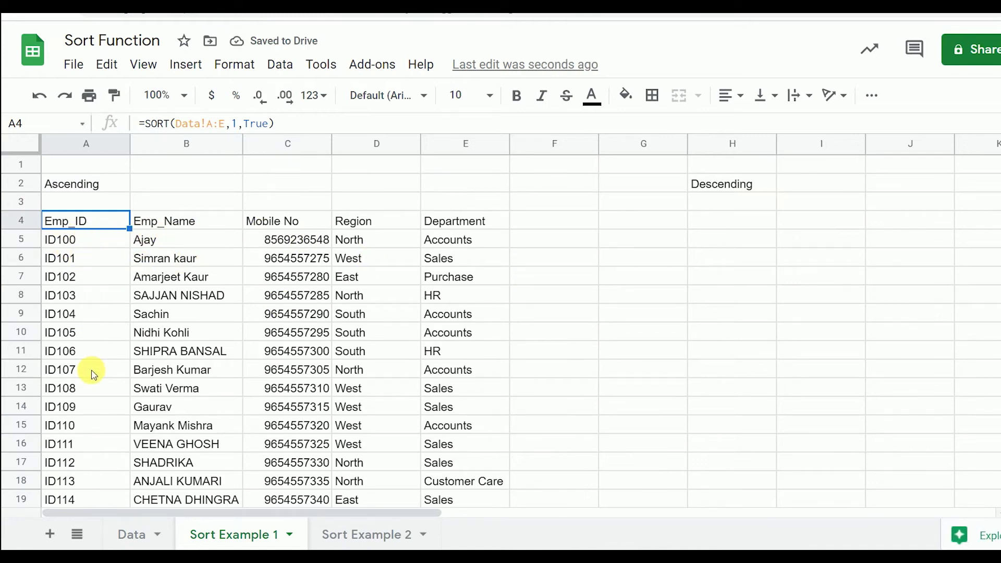
Compare the Data sheet with Sort Example 1's ascending Emp_ID results, then select True in the formula.
{"action": "scroll", "coordinate": [86, 365], "scroll_direction": "down", "scroll_amount": 4}
{"action": "scroll", "coordinate": [143, 501], "scroll_direction": "up", "scroll_amount": 2}
{"action": "left_click", "coordinate": [143, 542]}
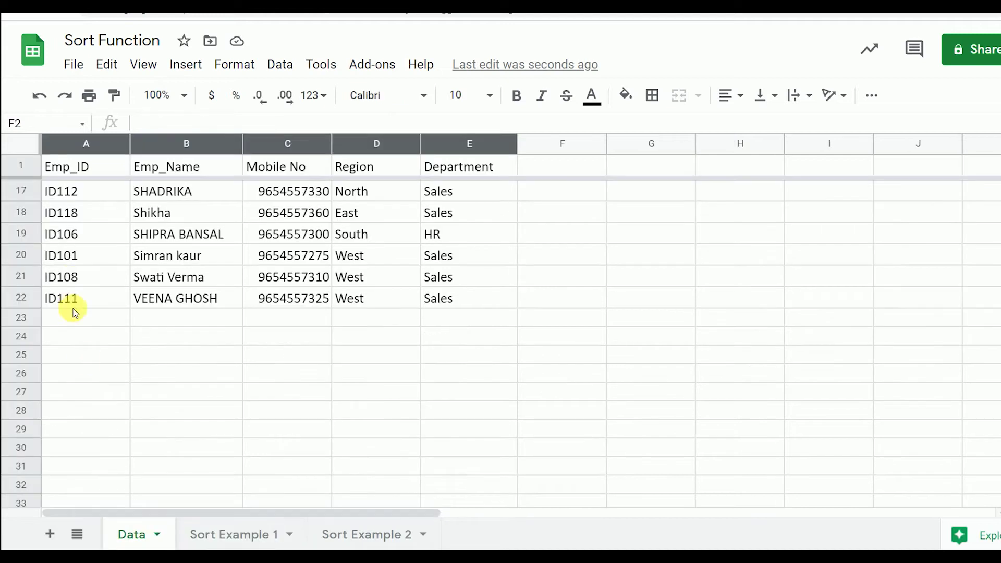
{"action": "scroll", "coordinate": [74, 312], "scroll_direction": "up", "scroll_amount": 5}
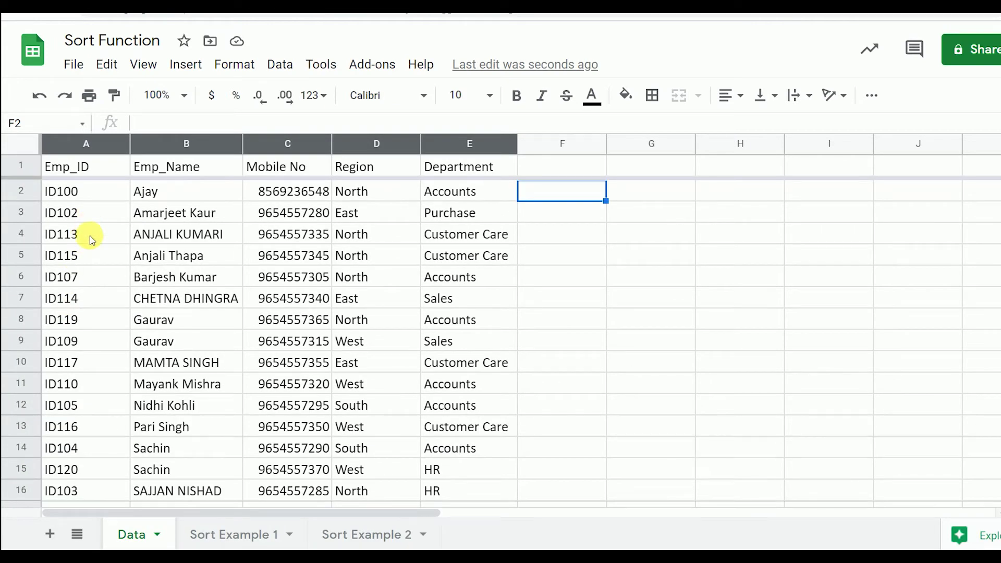
{"action": "scroll", "coordinate": [93, 261], "scroll_direction": "down", "scroll_amount": 2}
{"action": "scroll", "coordinate": [96, 292], "scroll_direction": "up", "scroll_amount": 2}
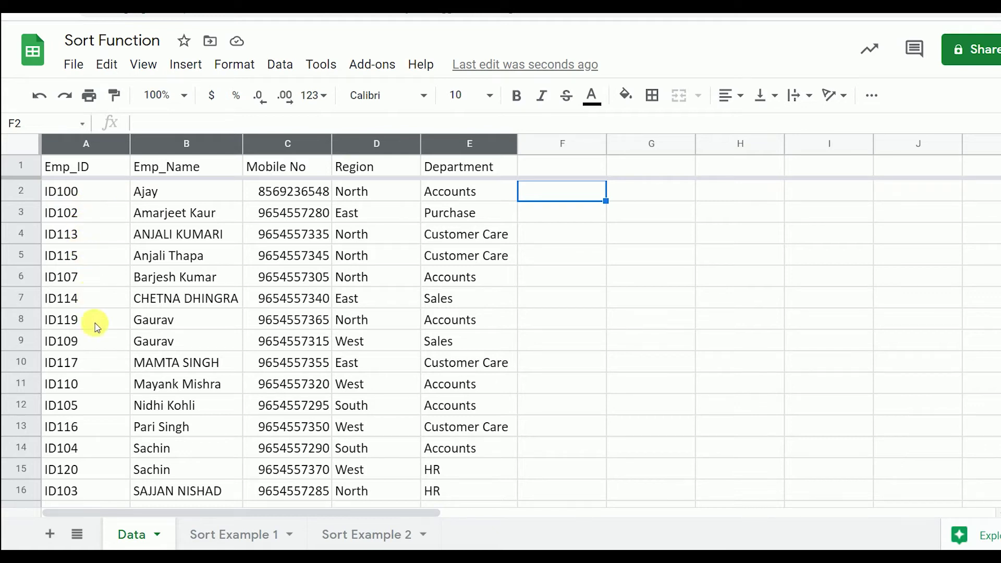
{"action": "left_click", "coordinate": [237, 540]}
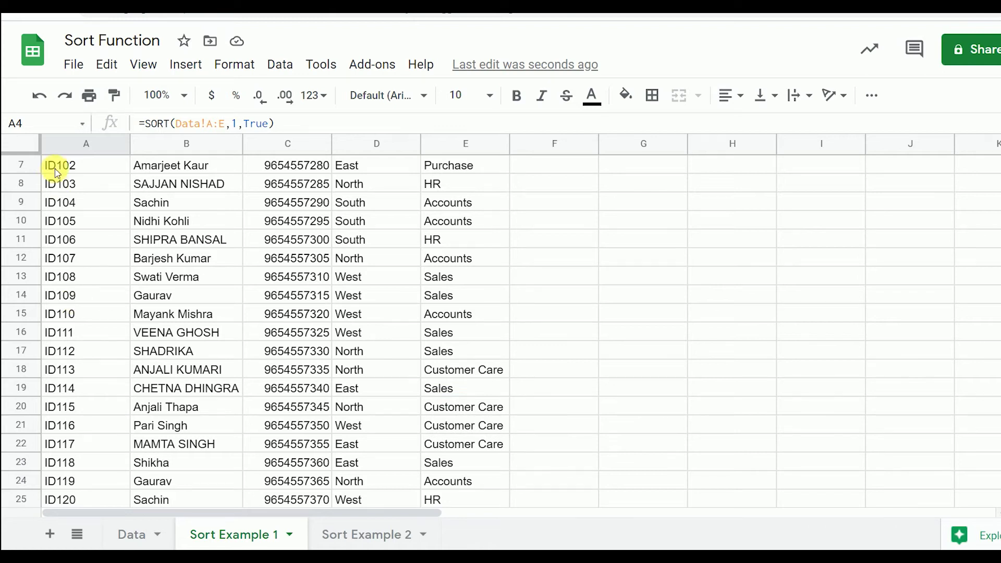
{"action": "scroll", "coordinate": [52, 167], "scroll_direction": "up", "scroll_amount": 2}
{"action": "scroll", "coordinate": [78, 252], "scroll_direction": "down", "scroll_amount": 2}
{"action": "scroll", "coordinate": [78, 283], "scroll_direction": "down", "scroll_amount": 3}
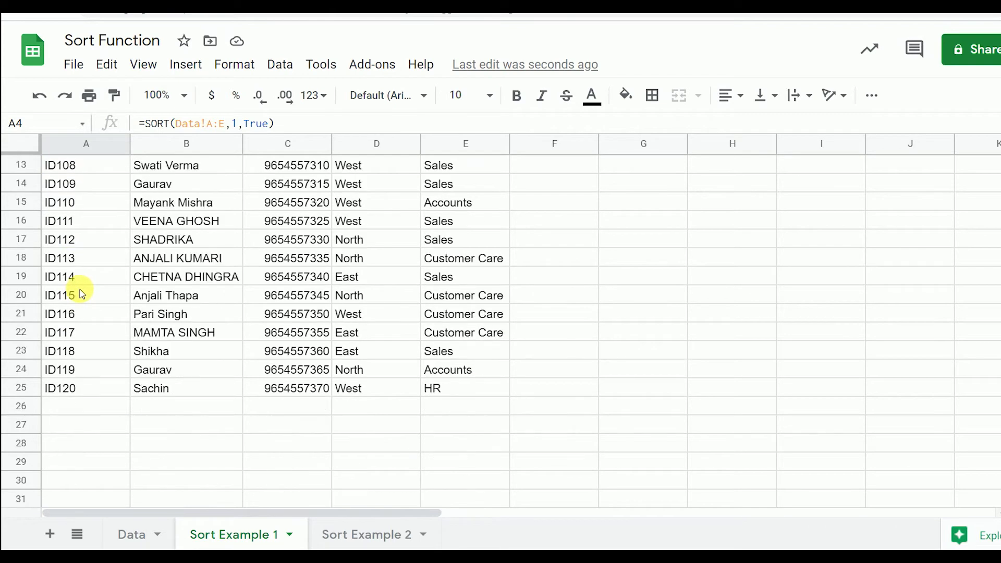
{"action": "scroll", "coordinate": [79, 291], "scroll_direction": "up", "scroll_amount": 5}
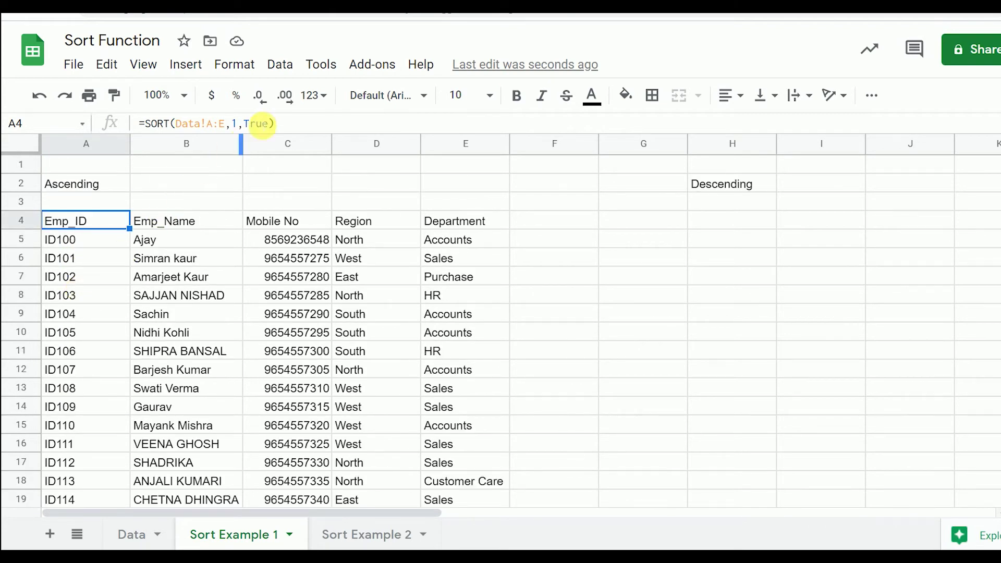
{"action": "double_click", "coordinate": [264, 124]}
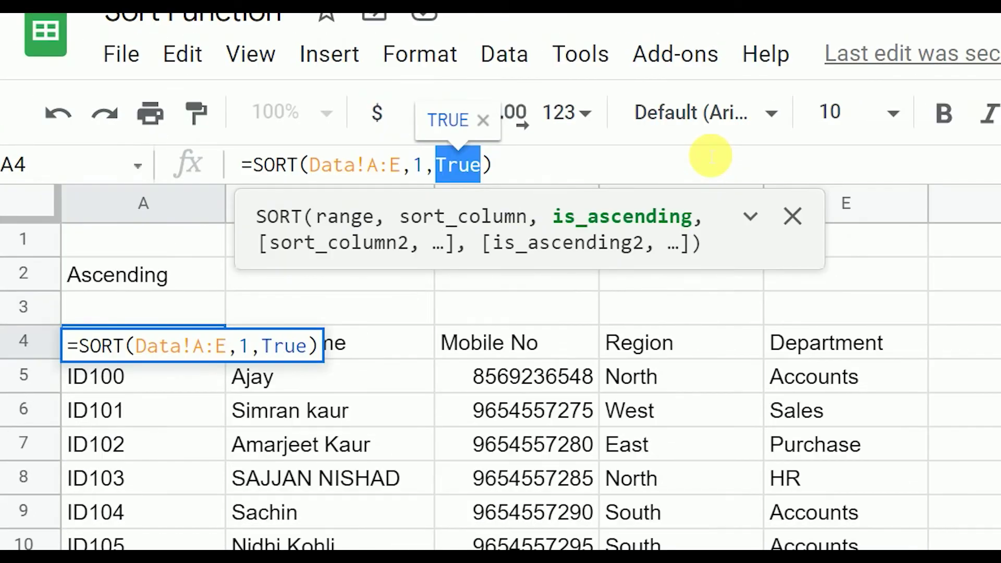
Replace True with 1 so A4 reads =SORT(Data!A:E,1,1), and reset browser zoom to 100%.
{"action": "type", "text": "1"}
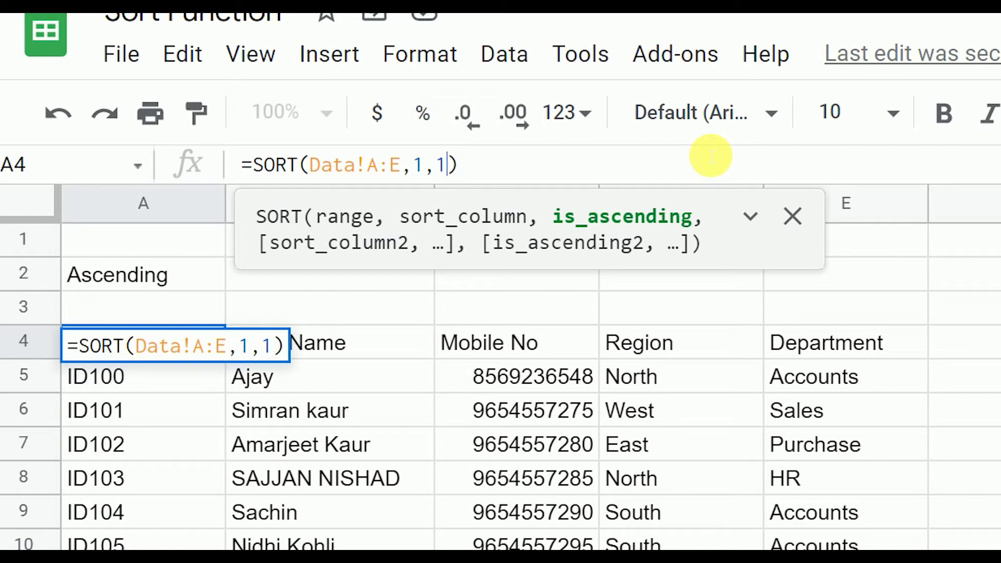
{"action": "key", "text": "Return"}
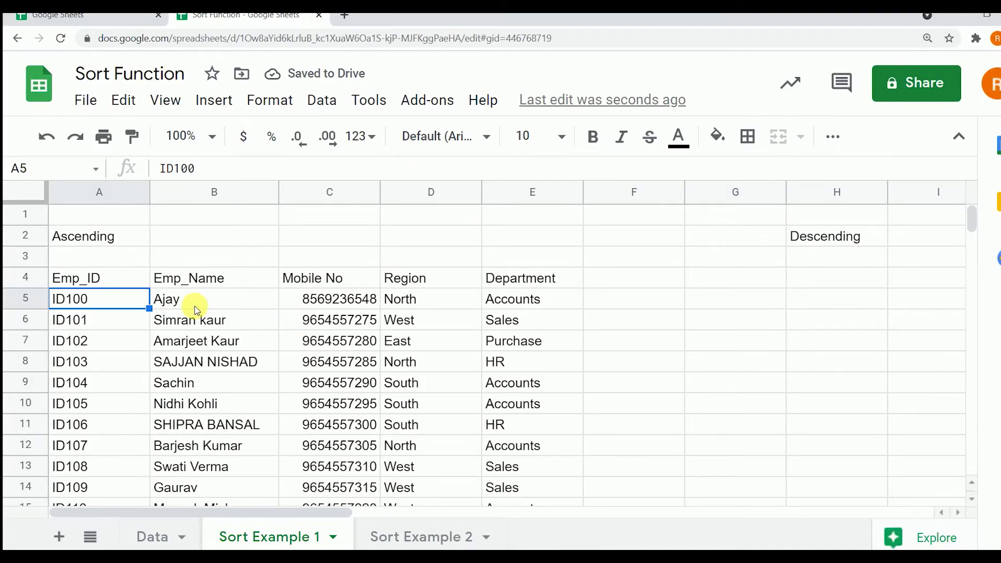
{"action": "left_click", "coordinate": [81, 277]}
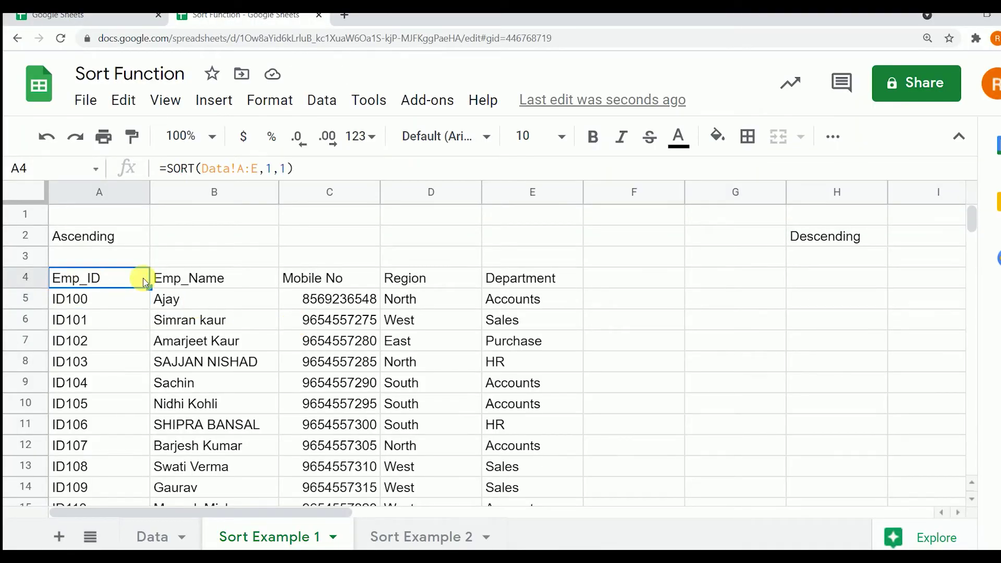
{"action": "key", "text": "ctrl+plus"}
{"action": "key", "text": "ctrl+0"}
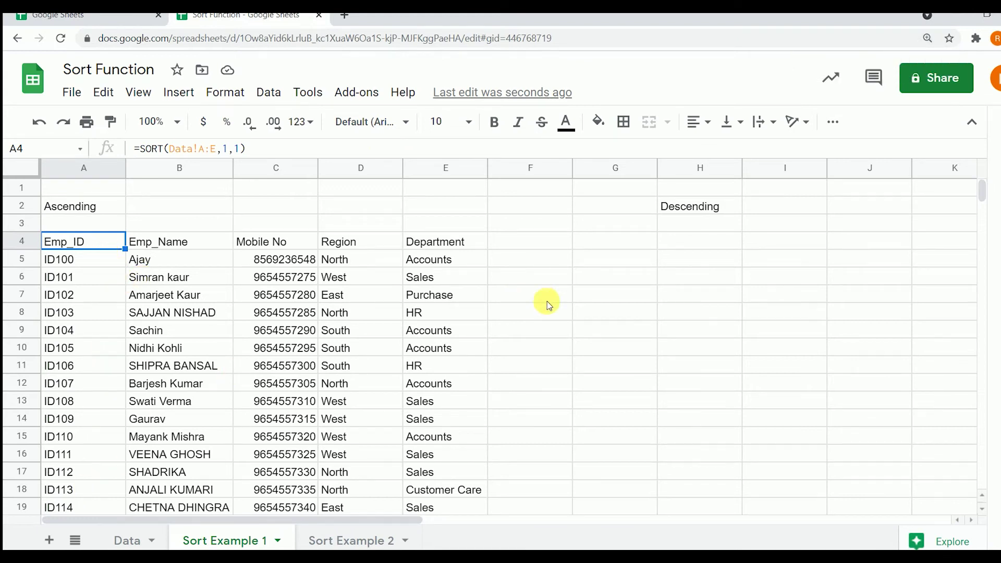
Enter =SORT(Data!A:E,1,False) in G4 to list employees descending by Emp_ID.
{"action": "left_click", "coordinate": [667, 245]}
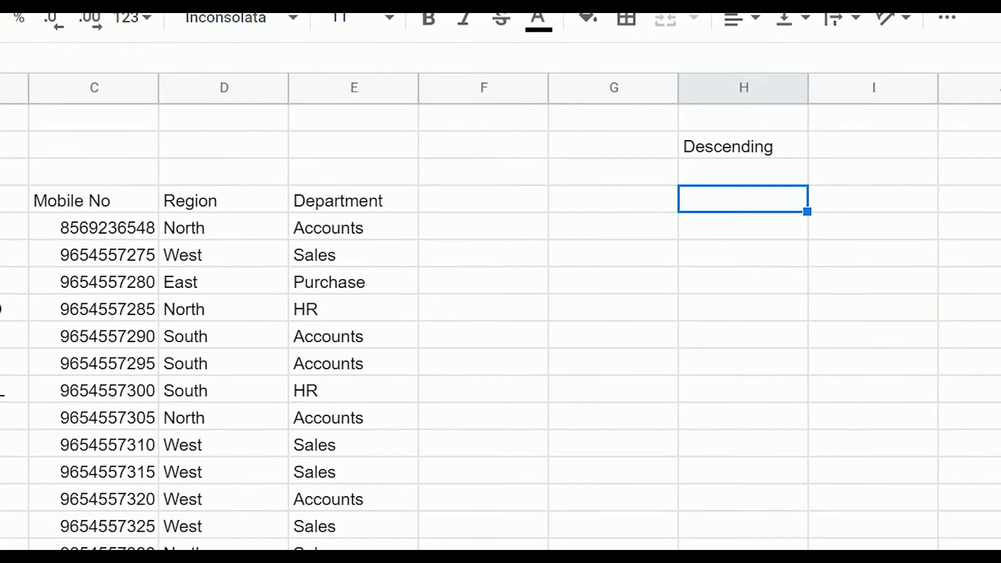
{"action": "left_click", "coordinate": [615, 194]}
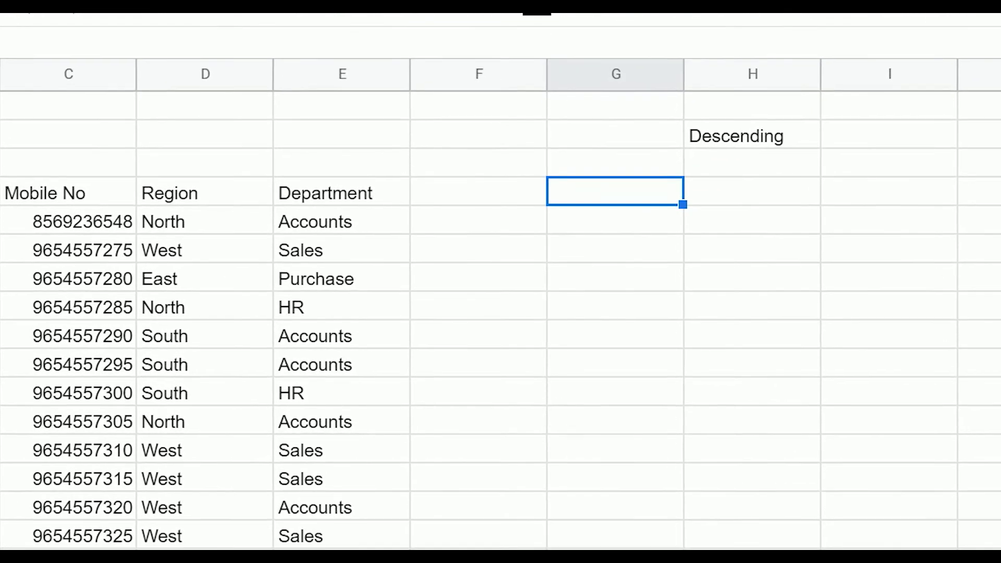
{"action": "type", "text": "=sort"}
{"action": "key", "text": "Tab"}
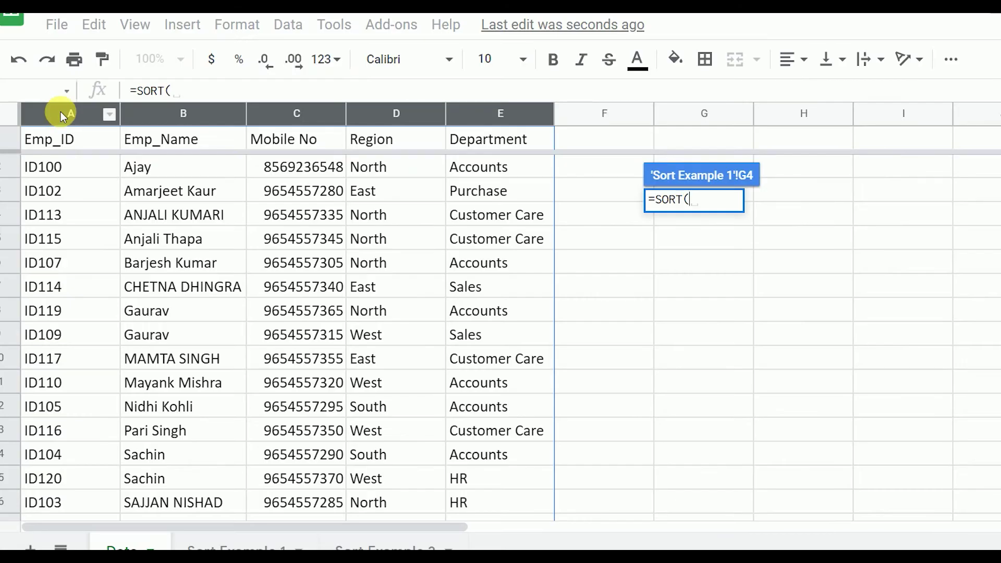
{"action": "left_click", "coordinate": [60, 112]}
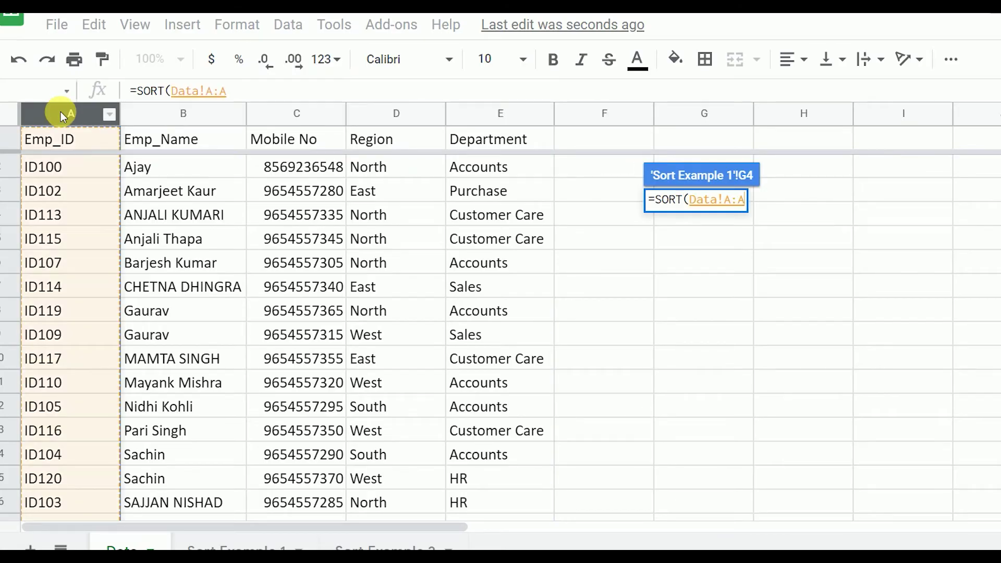
{"action": "key", "text": "shift+Right"}
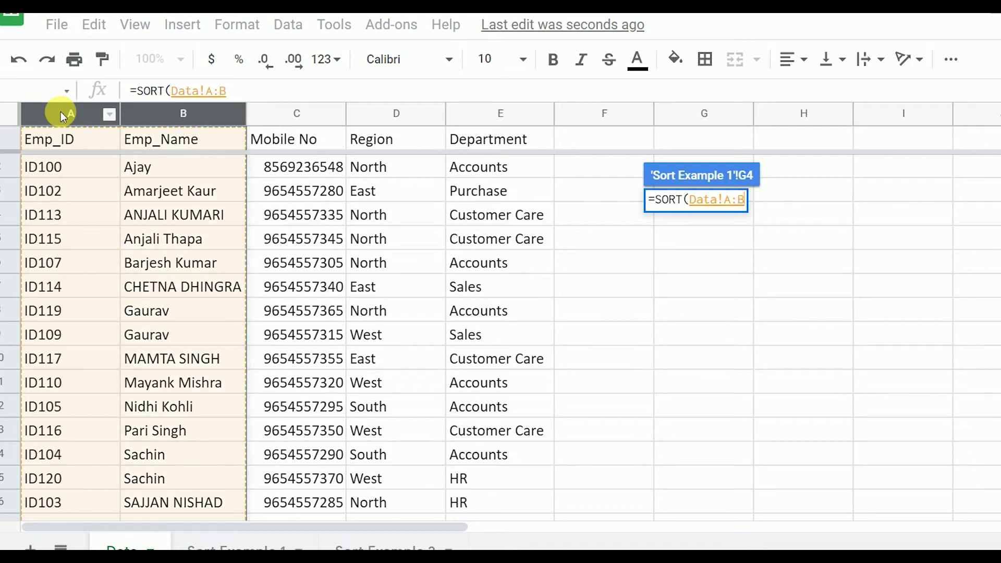
{"action": "key", "text": "shift+Right"}
{"action": "key", "text": "shift+Right"}
{"action": "key", "text": "shift+Right"}
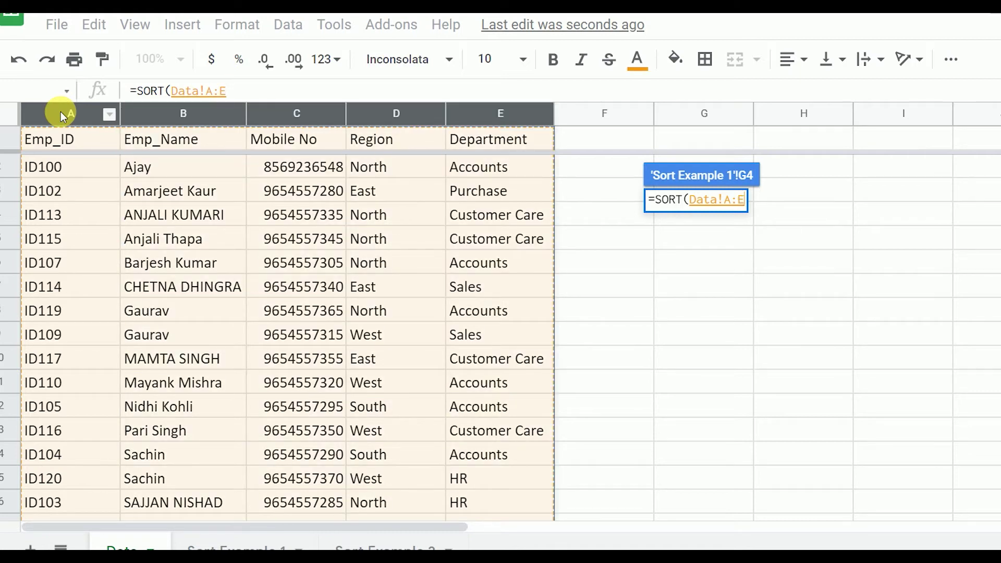
{"action": "type", "text": ","}
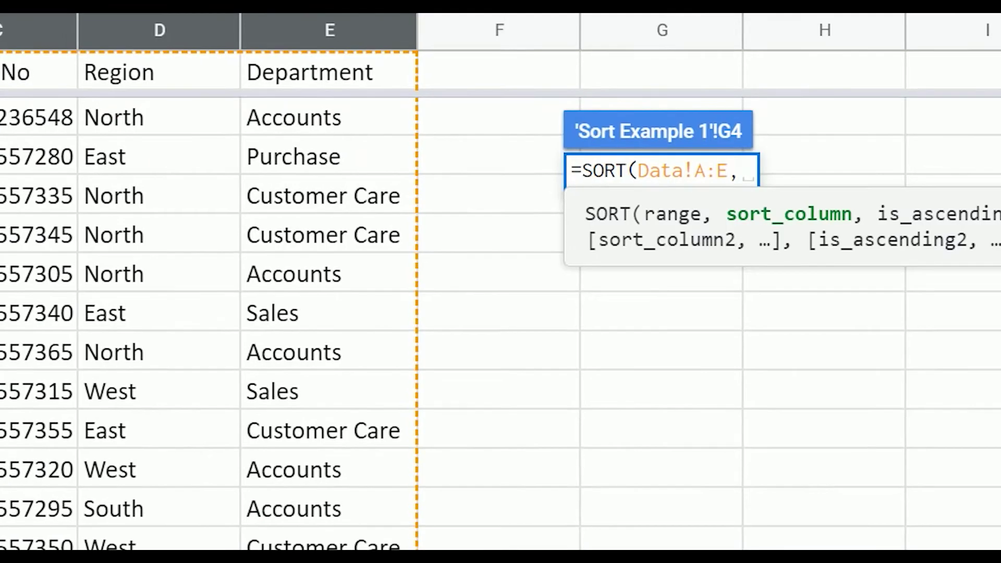
{"action": "type", "text": "1"}
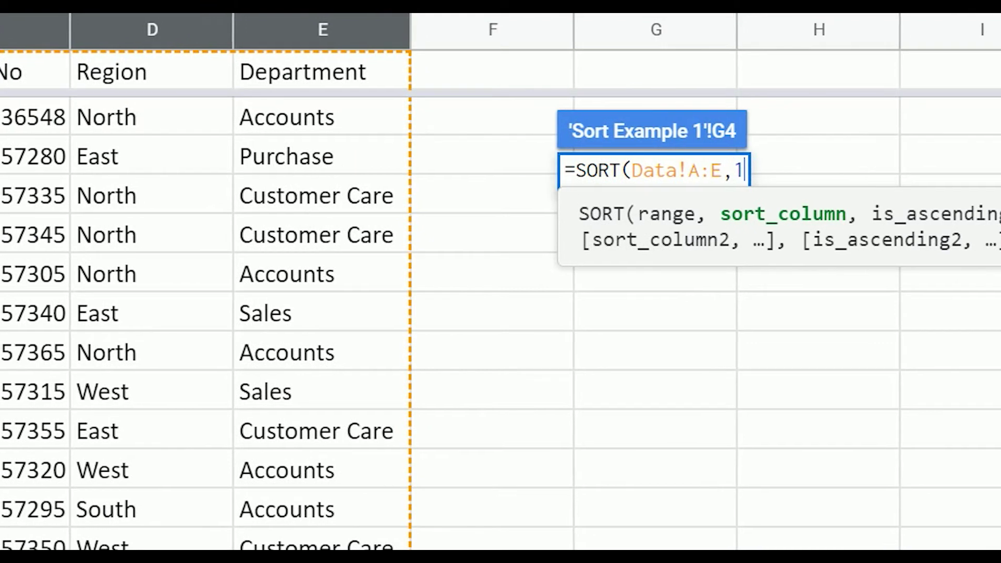
{"action": "type", "text": ","}
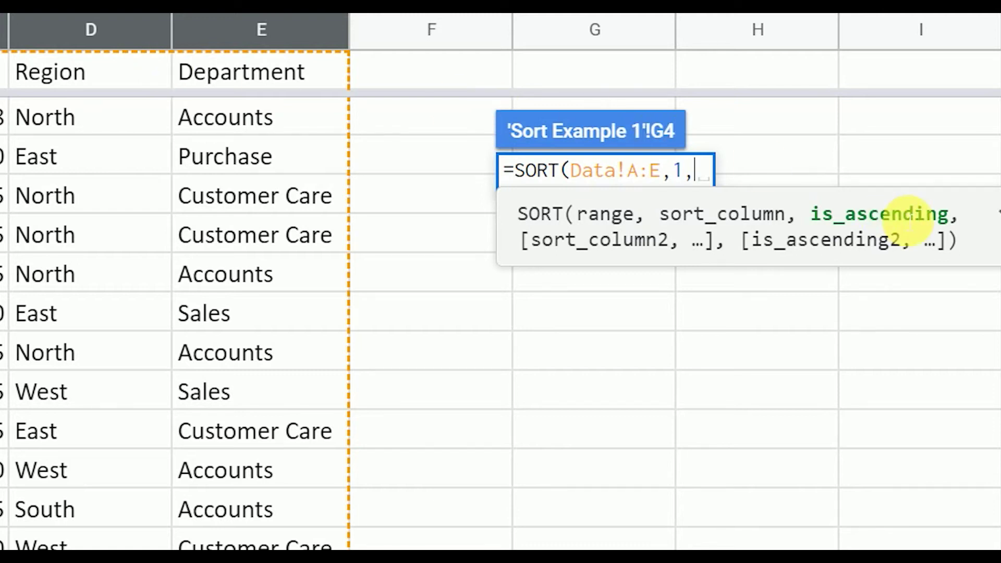
{"action": "type", "text": "F"}
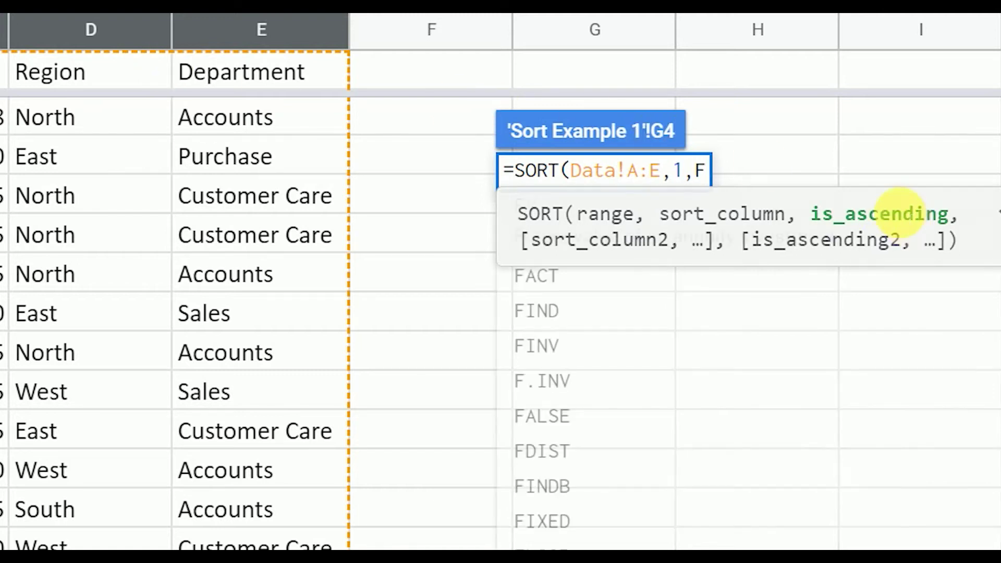
{"action": "type", "text": "alse)"}
{"action": "key", "text": "Return"}
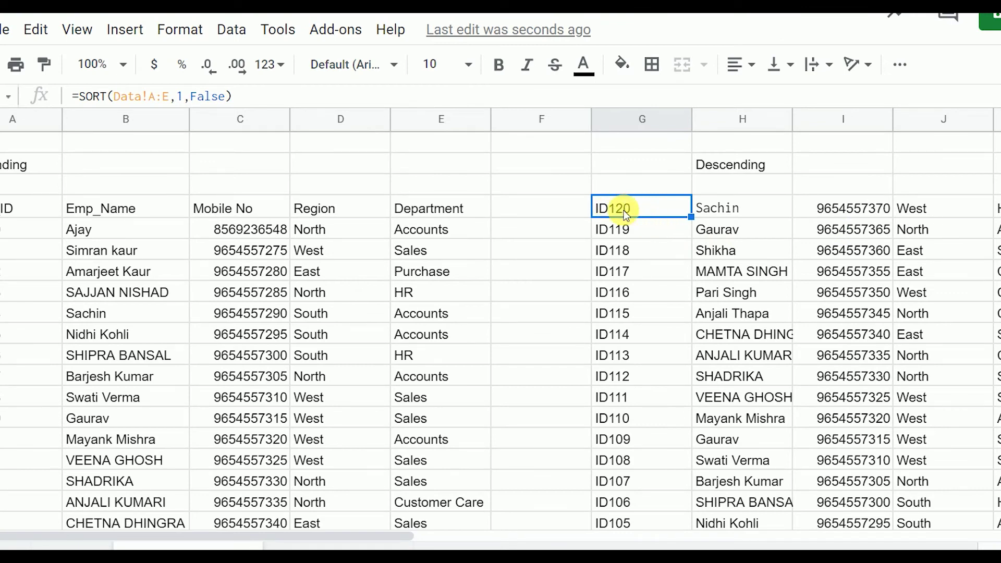
{"action": "scroll", "coordinate": [625, 229], "scroll_direction": "down", "scroll_amount": 3}
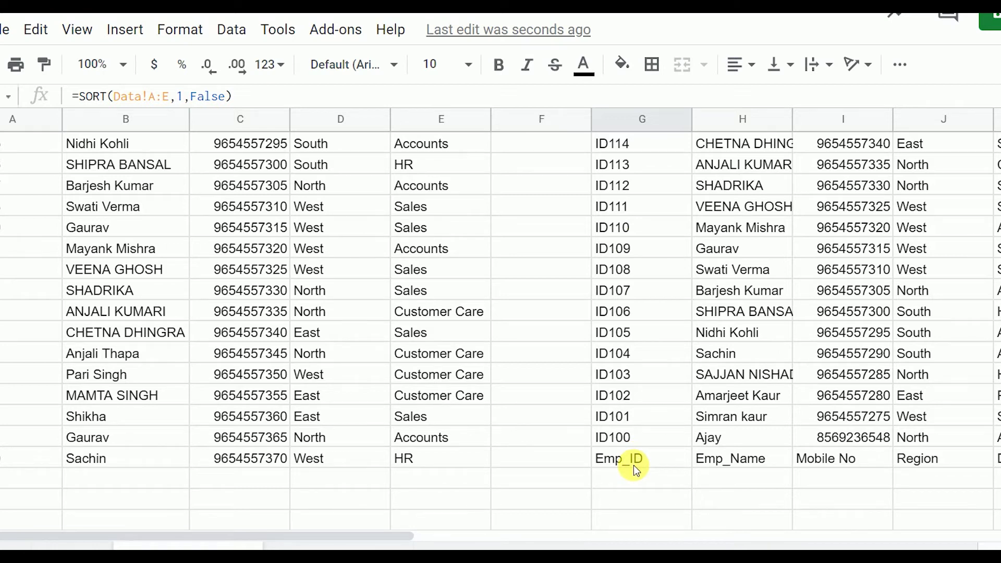
{"action": "scroll", "coordinate": [634, 465], "scroll_direction": "up", "scroll_amount": 3}
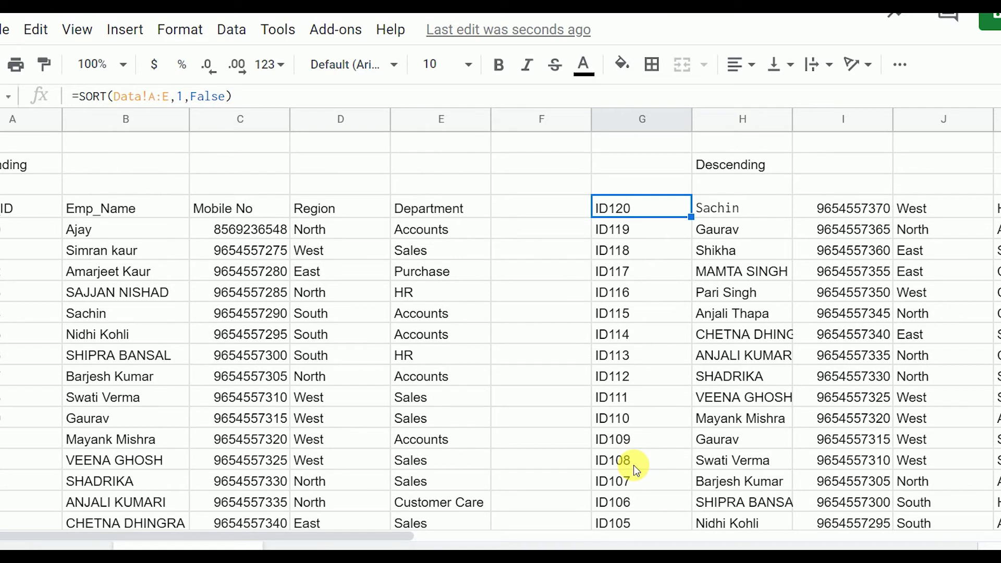
{"action": "scroll", "coordinate": [634, 465], "scroll_direction": "down", "scroll_amount": 1}
{"action": "scroll", "coordinate": [634, 465], "scroll_direction": "down", "scroll_amount": 2}
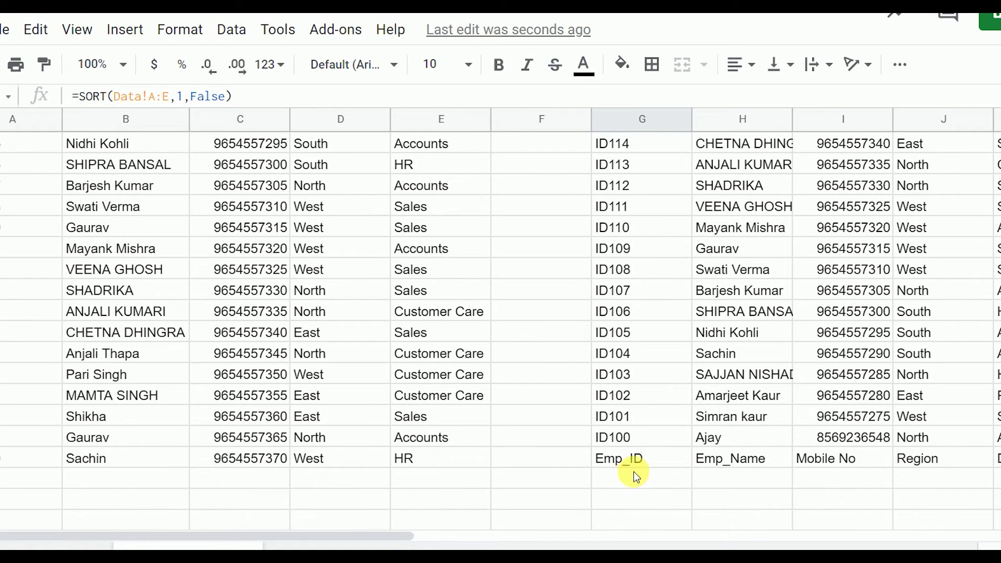
{"action": "scroll", "coordinate": [634, 472], "scroll_direction": "up", "scroll_amount": 3}
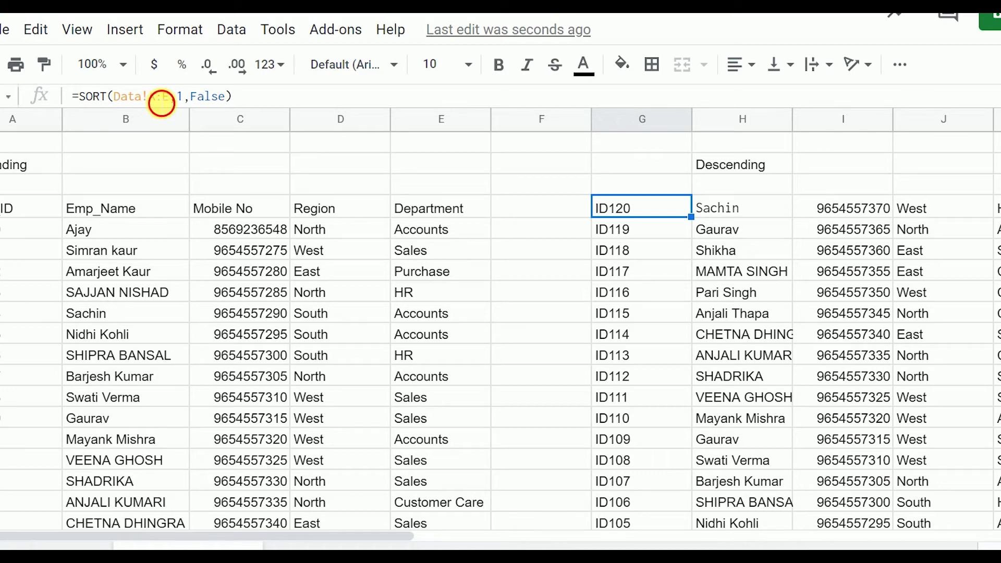
Change the G4 SORT range from Data!A:E to Data!A2:E to drop the header row.
{"action": "left_click", "coordinate": [159, 98]}
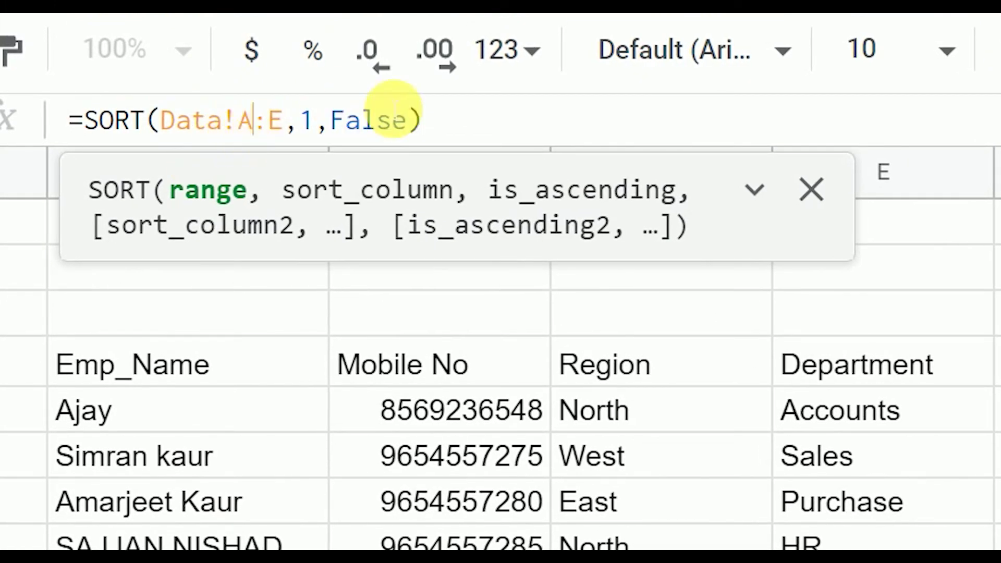
{"action": "type", "text": "2"}
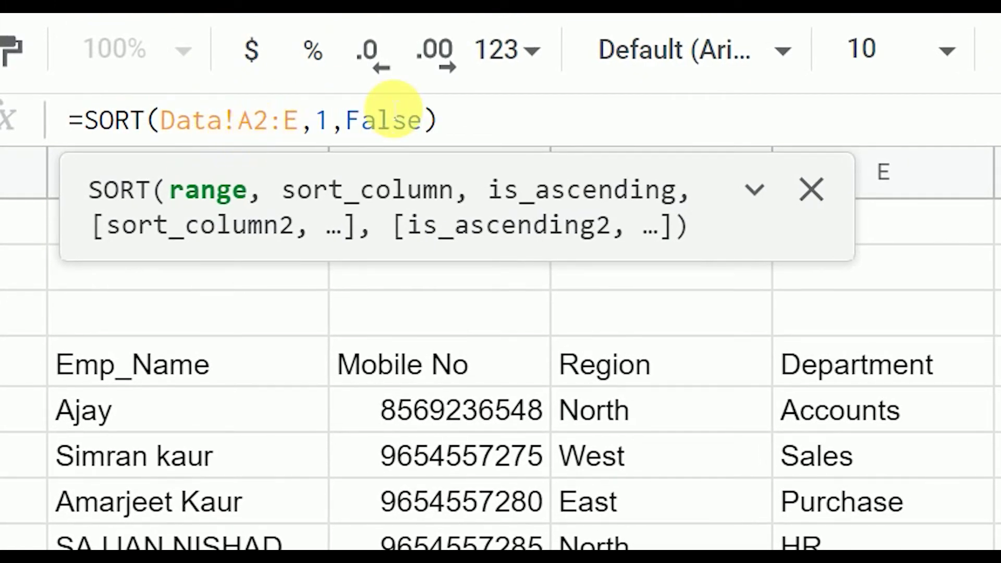
{"action": "key", "text": "Return"}
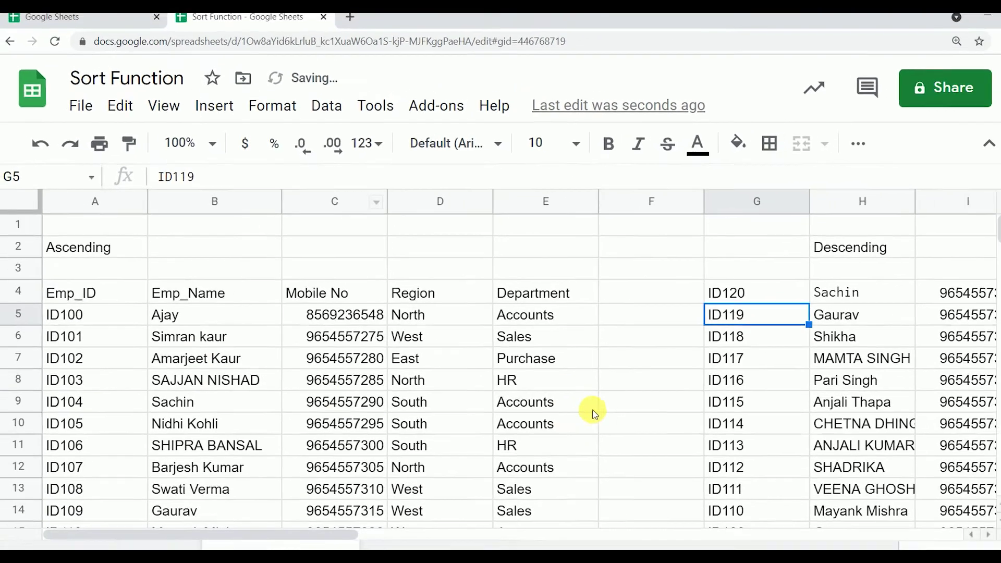
{"action": "scroll", "coordinate": [827, 414], "scroll_direction": "down", "scroll_amount": 4}
{"action": "scroll", "coordinate": [829, 412], "scroll_direction": "up", "scroll_amount": 3}
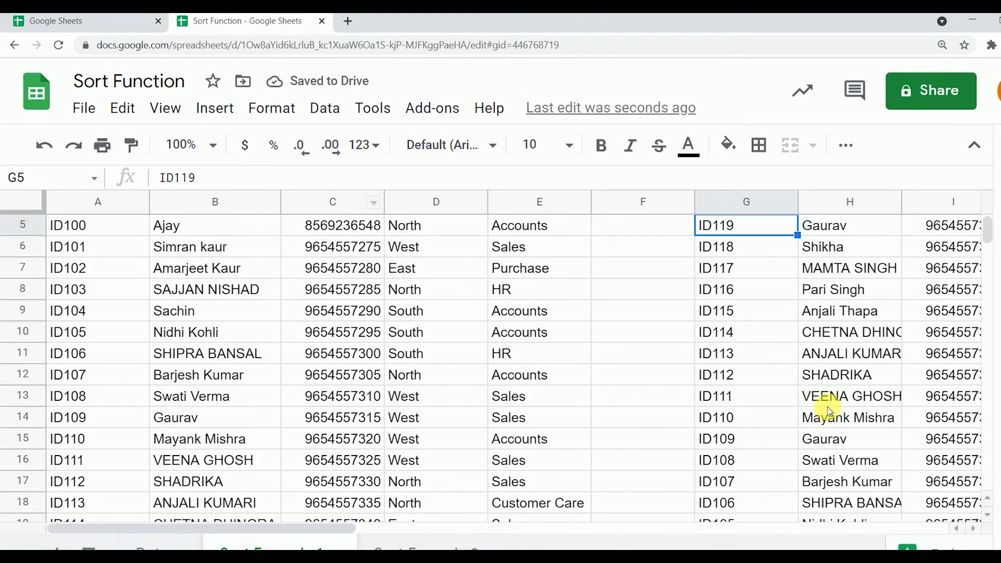
{"action": "scroll", "coordinate": [829, 411], "scroll_direction": "up", "scroll_amount": 1}
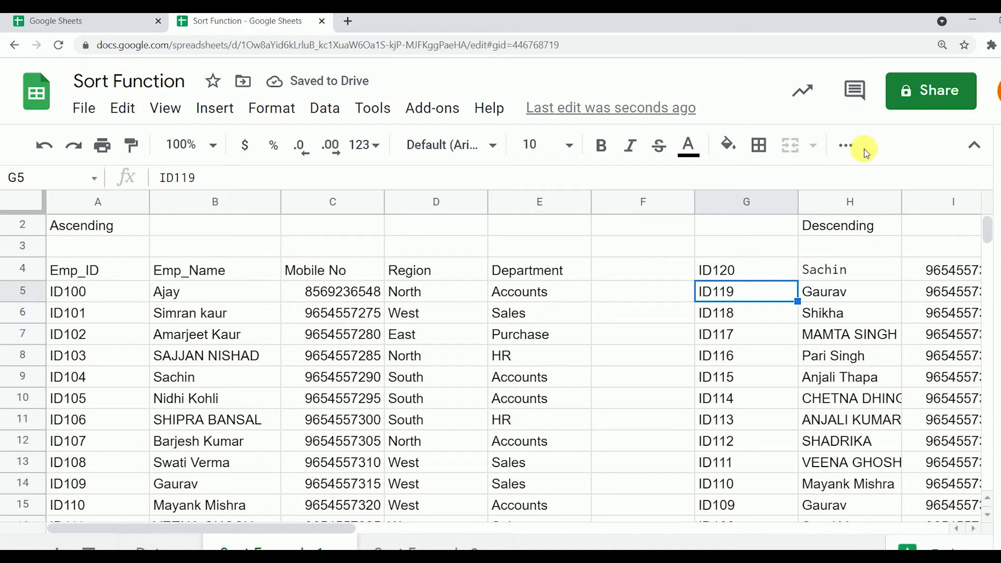
Replace False with 0 as the sort order in the descending SORT formula.
{"action": "key", "text": "ctrl+minus"}
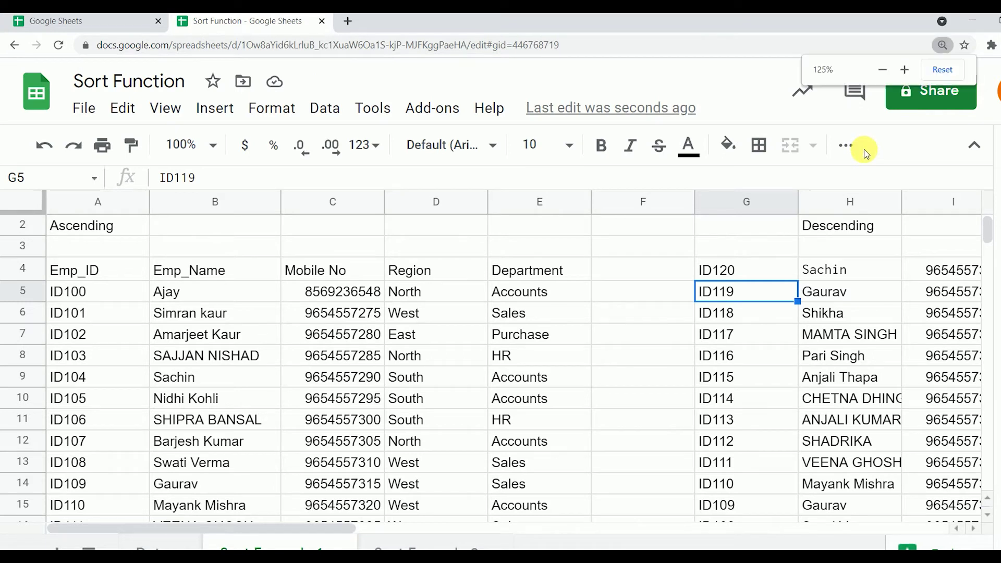
{"action": "key", "text": "ctrl+minus"}
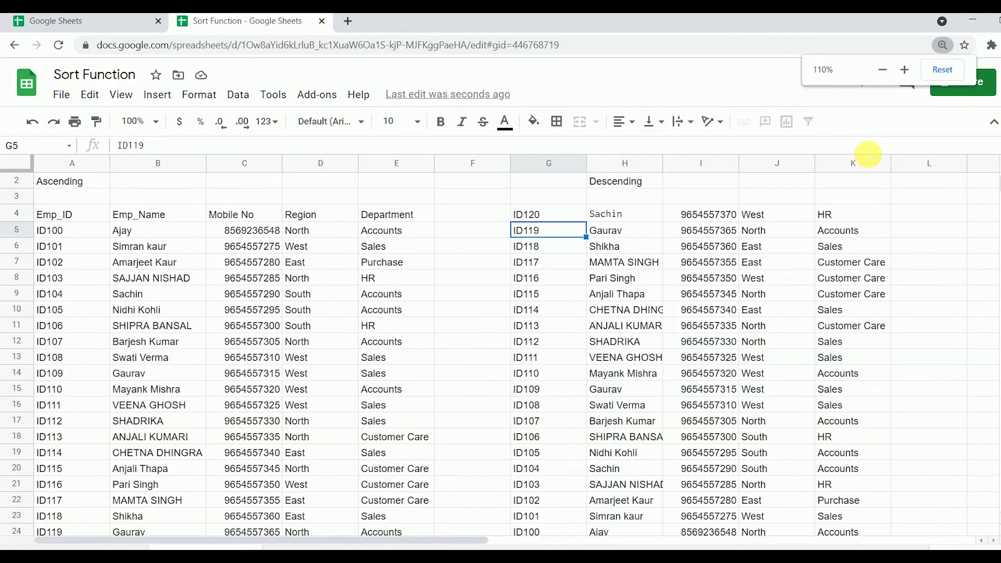
{"action": "left_click", "coordinate": [514, 213]}
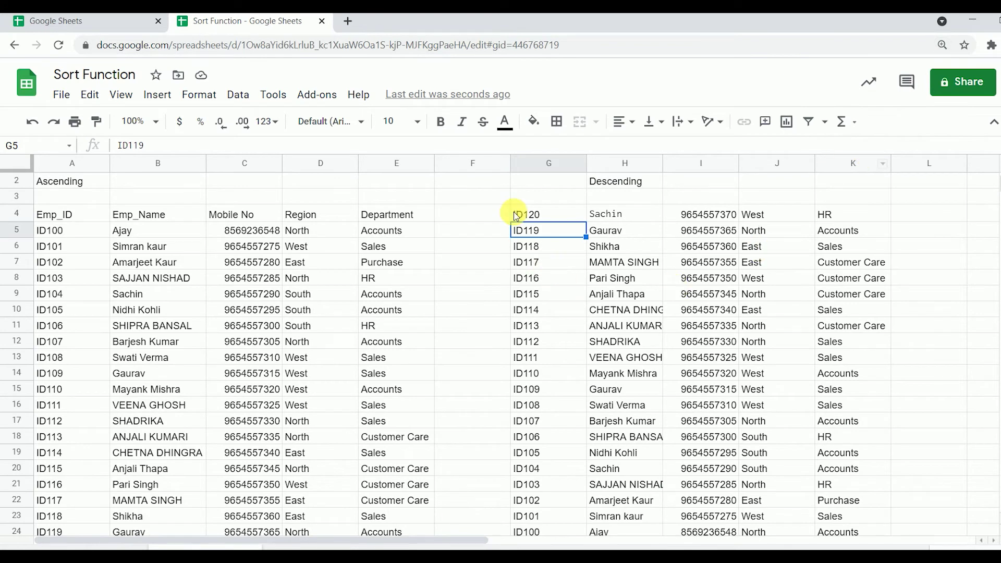
{"action": "key", "text": "ctrl+plus"}
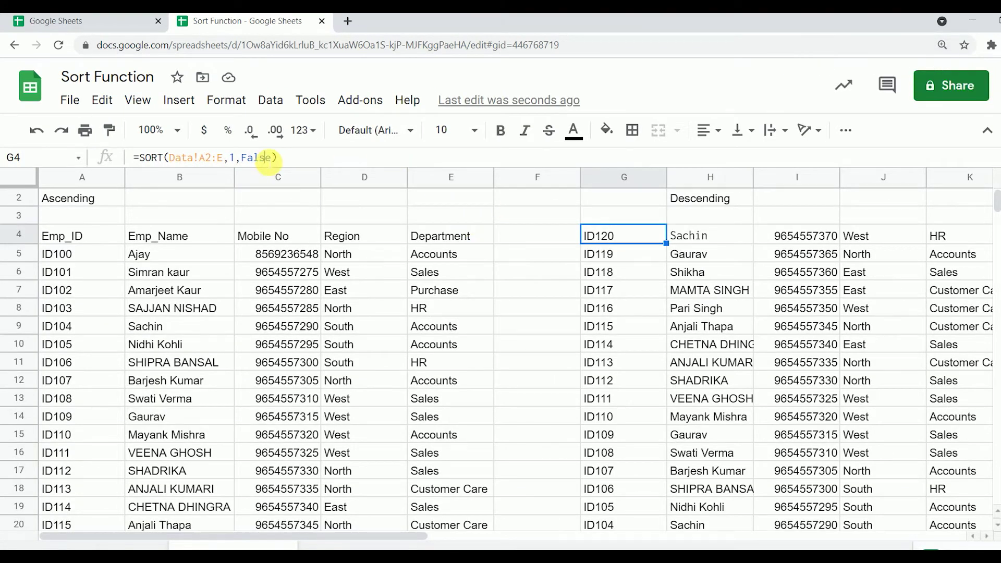
{"action": "double_click", "coordinate": [256, 157]}
{"action": "type", "text": "0"}
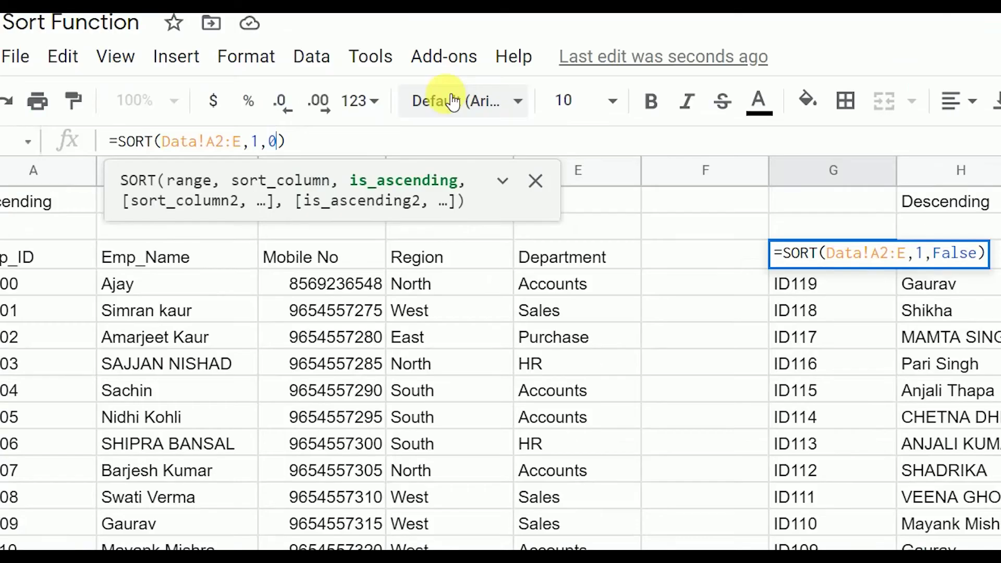
{"action": "key", "text": "Return"}
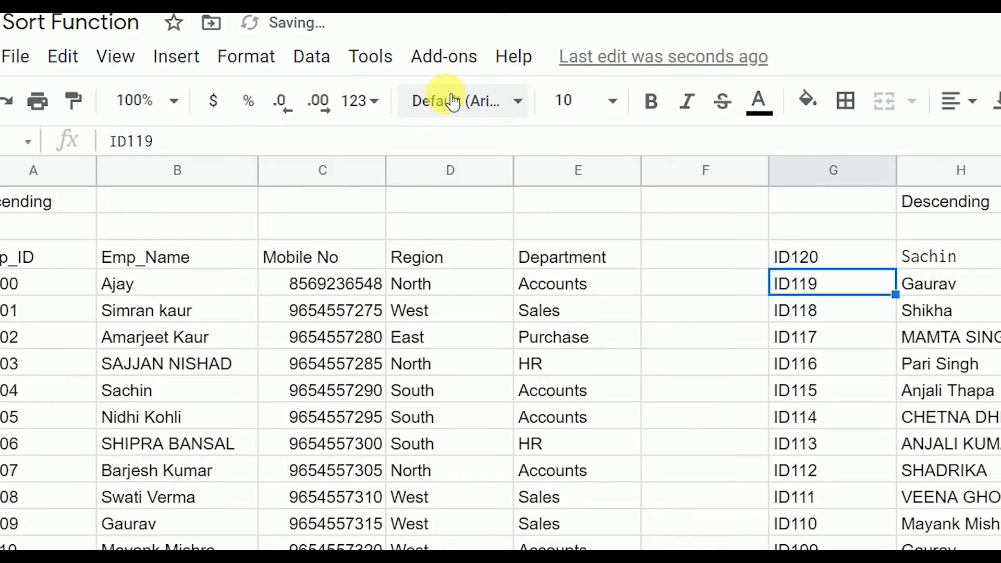
Check the SORT formula without changing it, then scroll to the Data sheet's last rows.
{"action": "key", "text": "Up"}
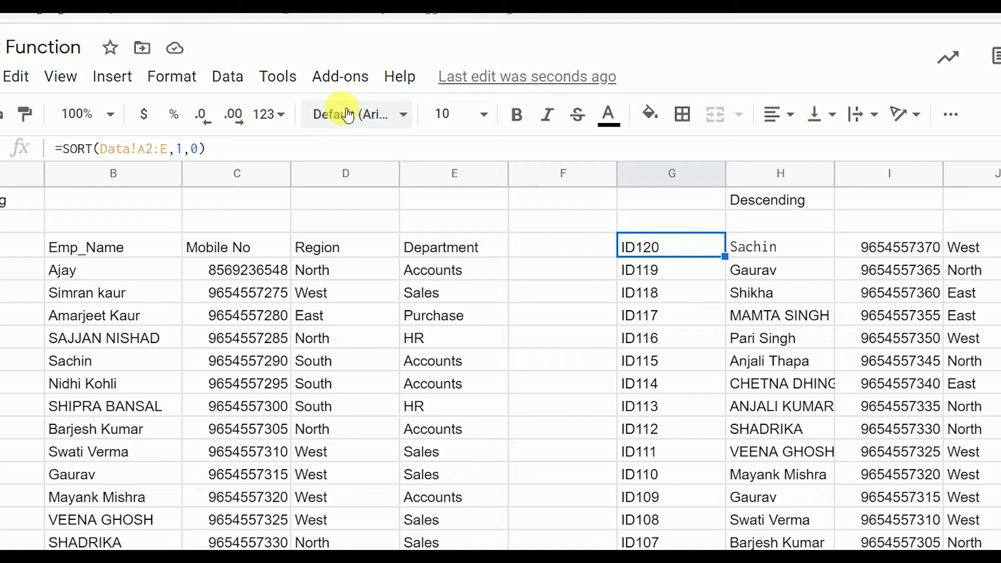
{"action": "left_click", "coordinate": [191, 150]}
{"action": "double_click", "coordinate": [179, 149]}
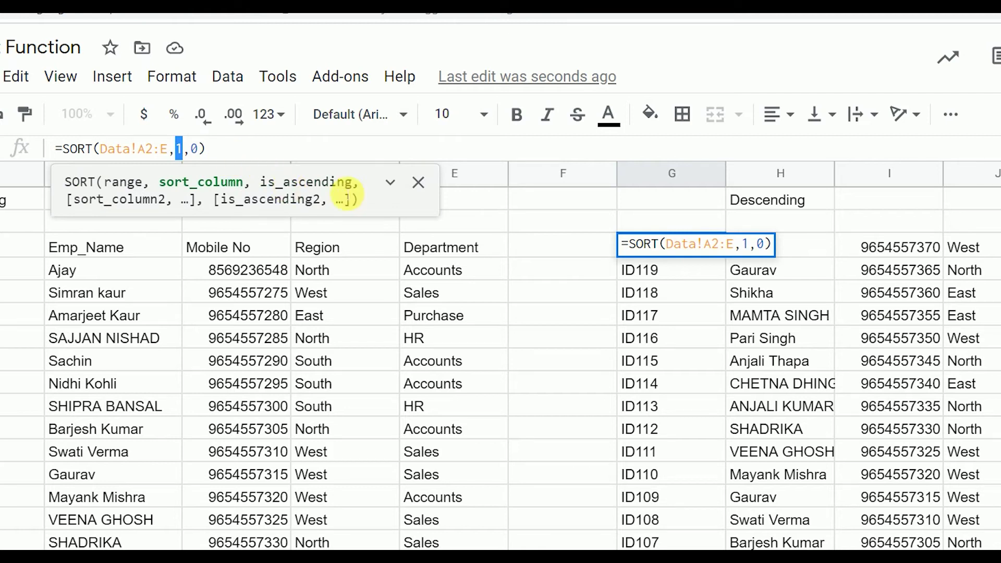
{"action": "left_click", "coordinate": [571, 277]}
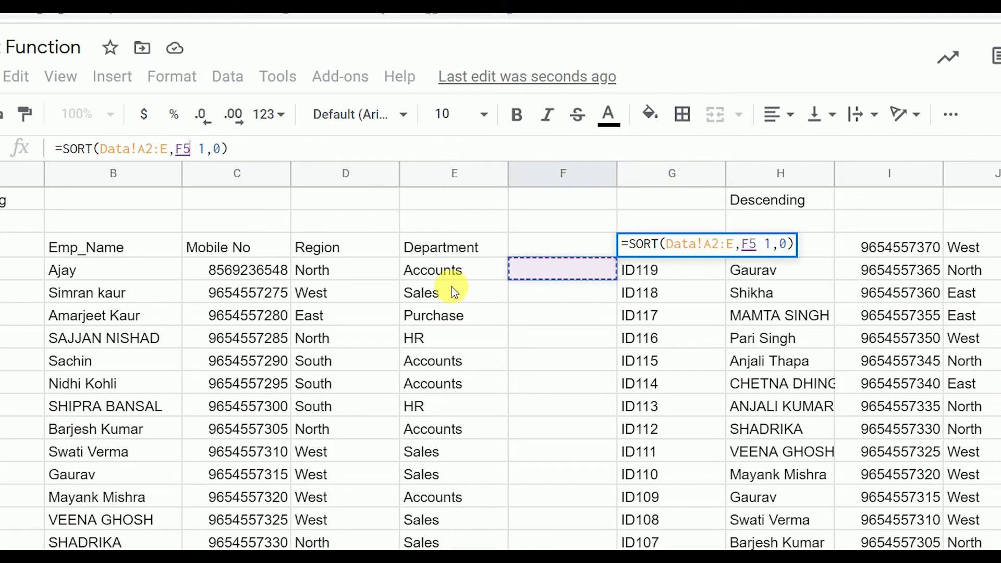
{"action": "key", "text": "Escape"}
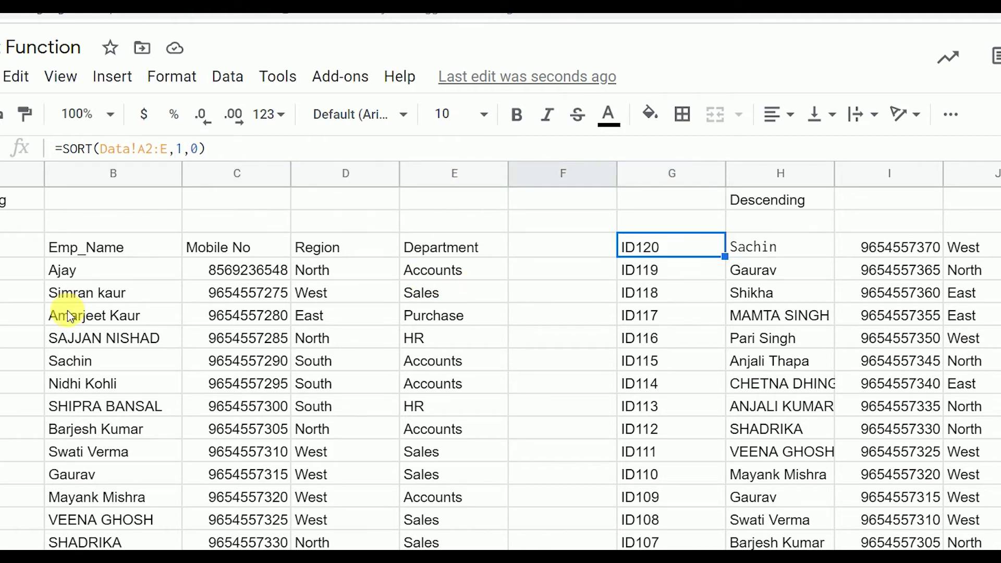
{"action": "scroll", "coordinate": [154, 331], "scroll_direction": "down", "scroll_amount": 1}
{"action": "scroll", "coordinate": [183, 411], "scroll_direction": "down", "scroll_amount": 3}
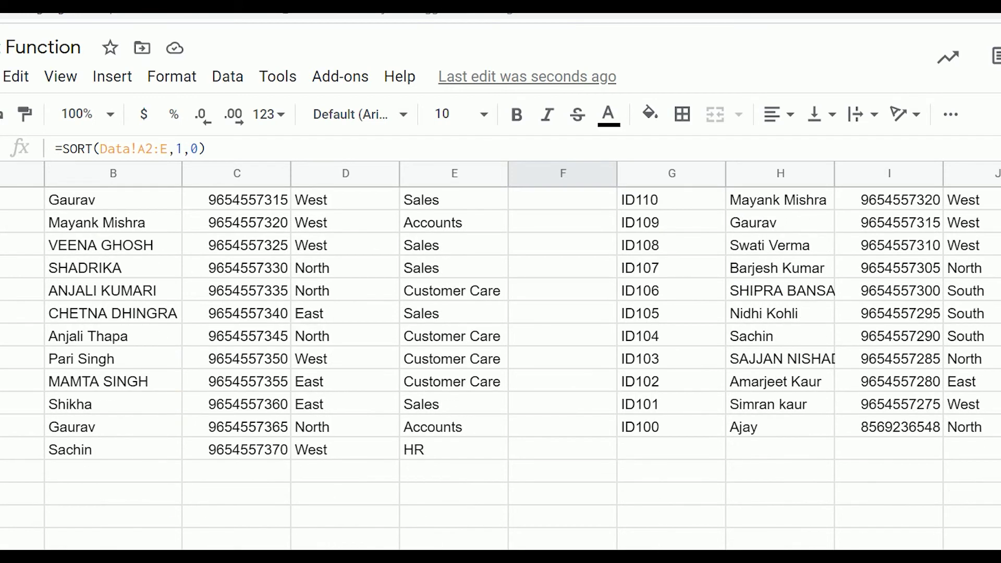
{"action": "scroll", "coordinate": [5, 539], "scroll_direction": "down", "scroll_amount": 2}
{"action": "scroll", "coordinate": [5, 540], "scroll_direction": "down", "scroll_amount": 2}
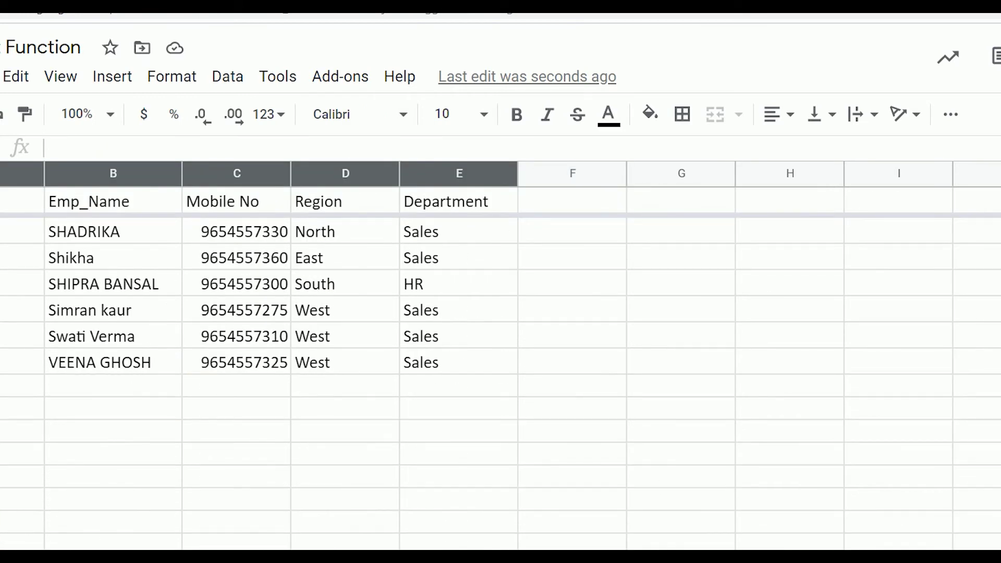
Enter employee ID ID212 in A23, the first empty row below the data.
{"action": "left_click", "coordinate": [80, 385]}
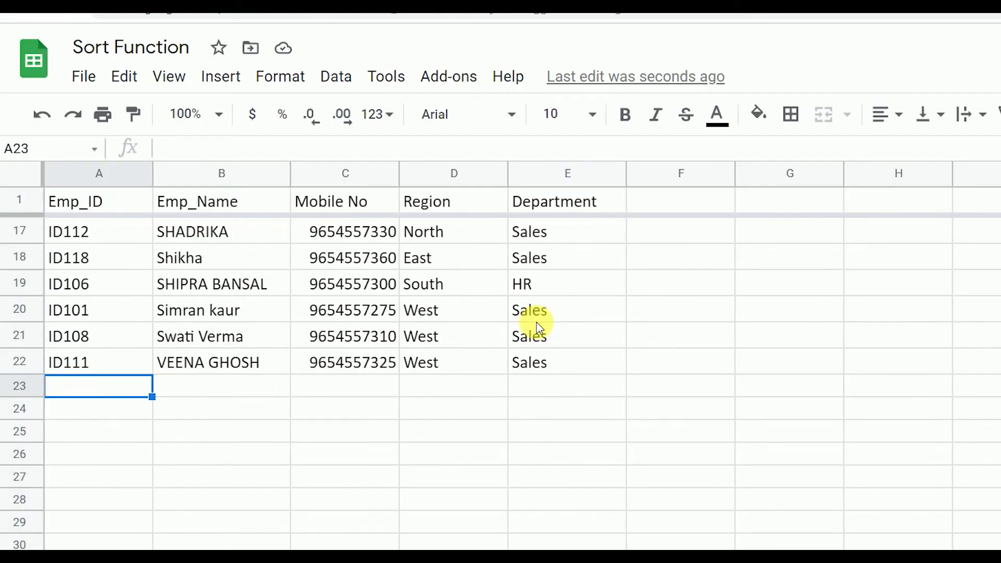
{"action": "type", "text": "ID2"}
{"action": "type", "text": "2"}
{"action": "key", "text": "BackSpace"}
{"action": "type", "text": "12"}
{"action": "key", "text": "Return"}
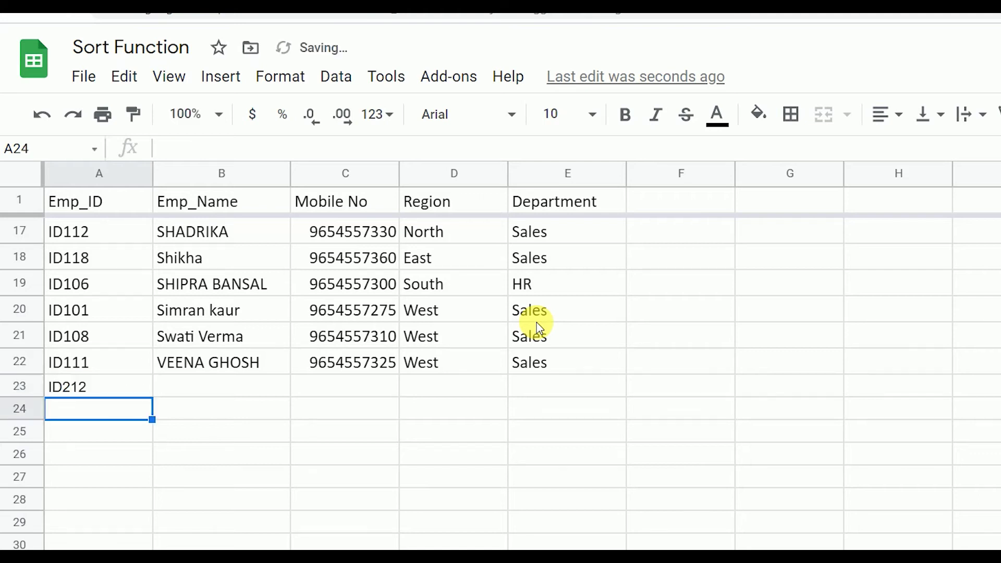
{"action": "key", "text": "Up"}
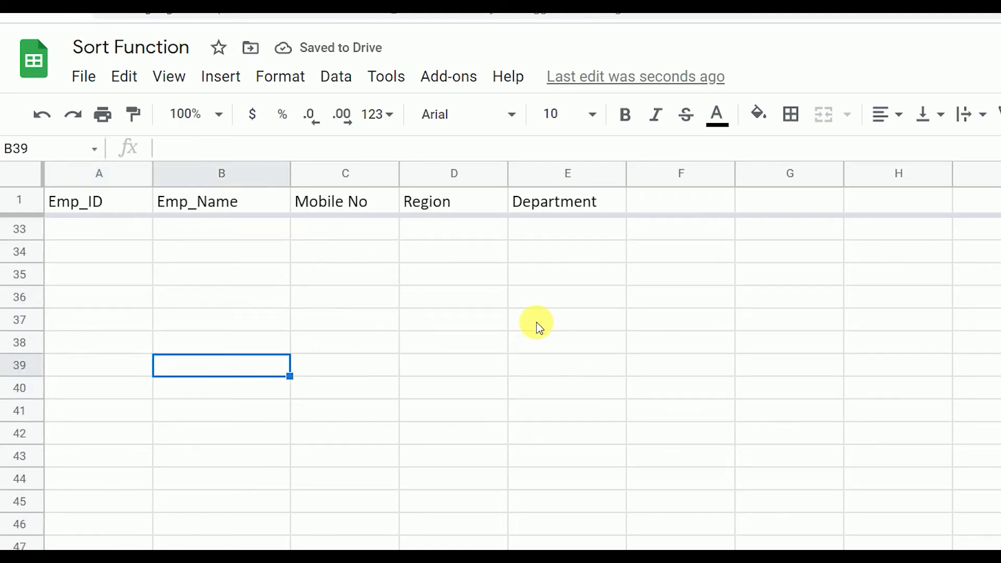
{"action": "key", "text": "Left"}
{"action": "key", "text": "ctrl+Up"}
{"action": "key", "text": "Up"}
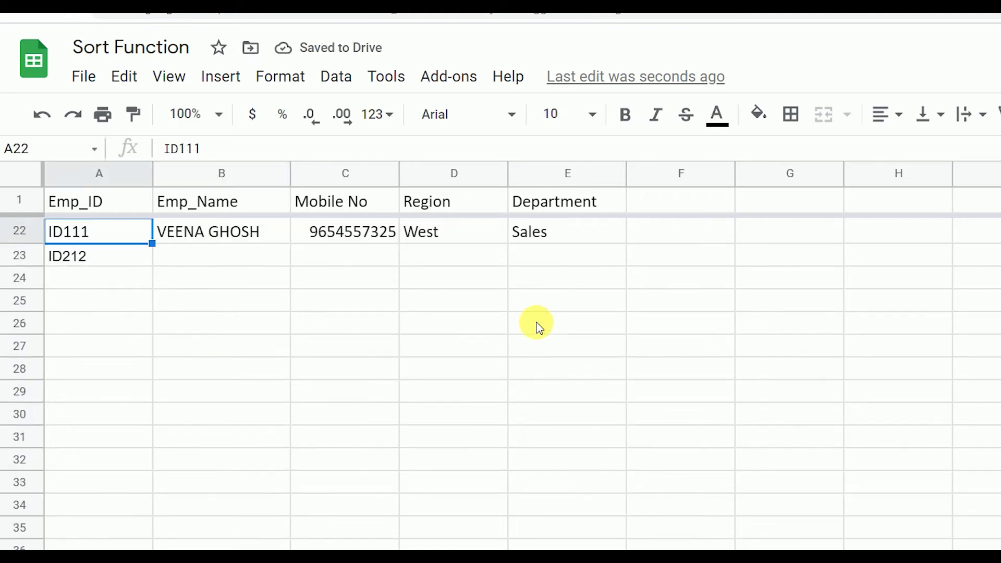
{"action": "key", "text": "Up"}
{"action": "key", "text": "Down"}
{"action": "key", "text": "Down"}
{"action": "key", "text": "Right"}
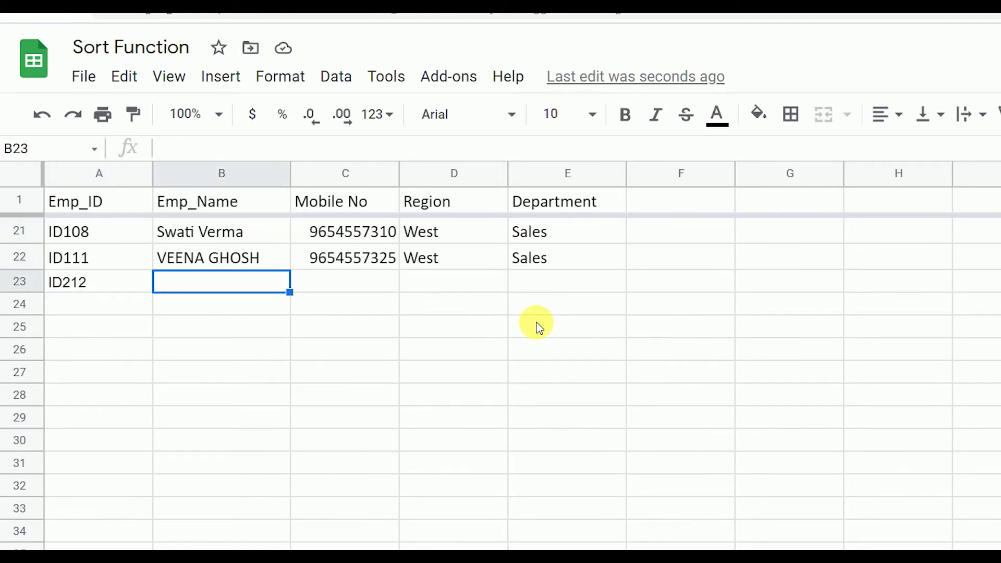
Fill in the new employee's name and ten-digit mobile number in row 23.
{"action": "type", "text": "Vindo"}
{"action": "key", "text": "BackSpace"}
{"action": "key", "text": "BackSpace"}
{"action": "type", "text": "od"}
{"action": "key", "text": "Return"}
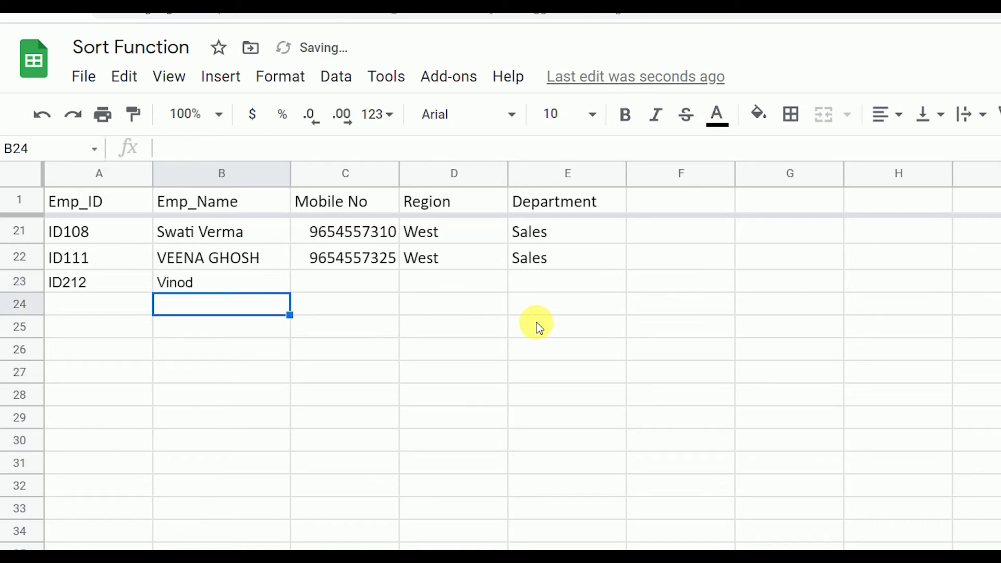
{"action": "key", "text": "Up"}
{"action": "key", "text": "Right"}
{"action": "type", "text": "99"}
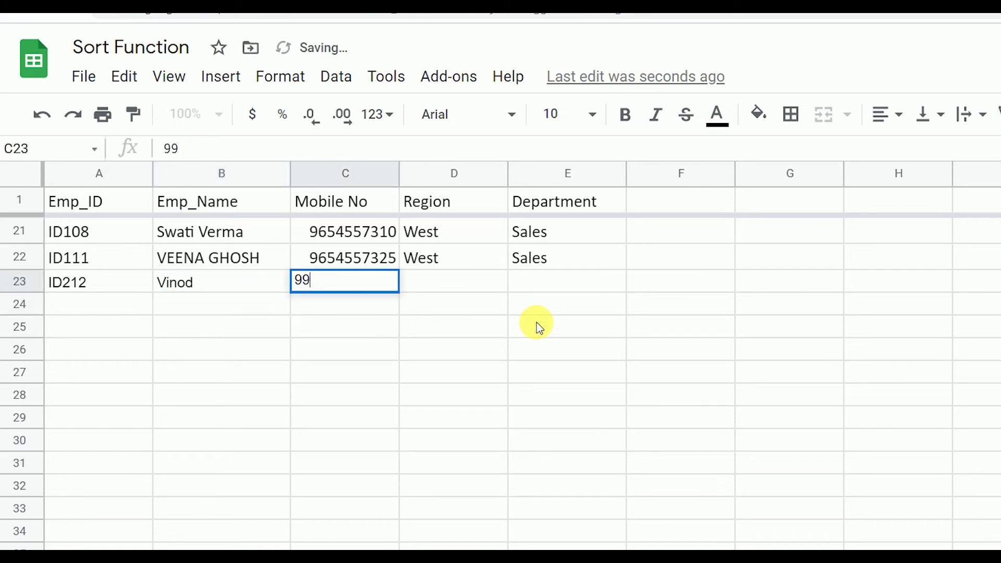
{"action": "type", "text": "9999999"}
{"action": "key", "text": "Return"}
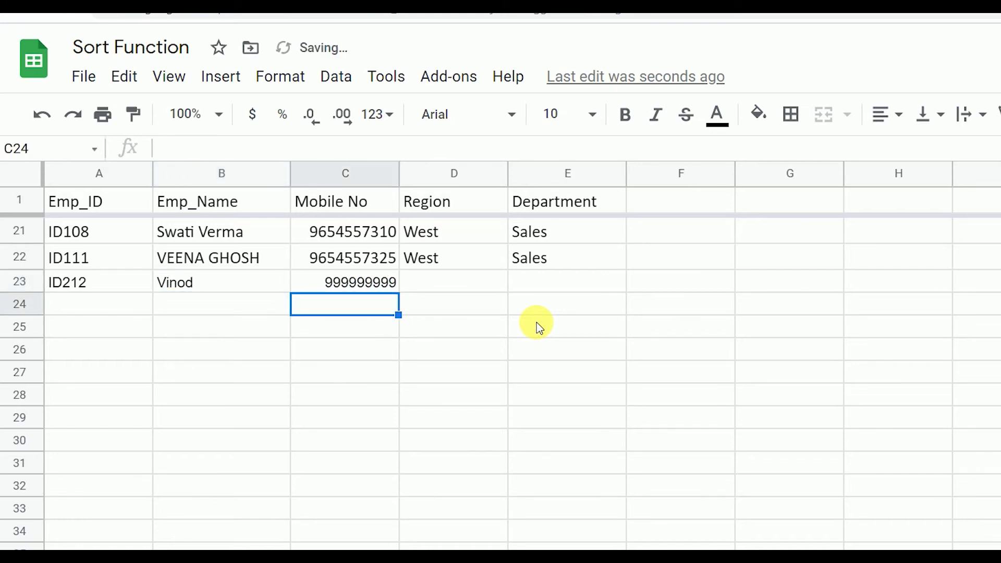
{"action": "key", "text": "Up"}
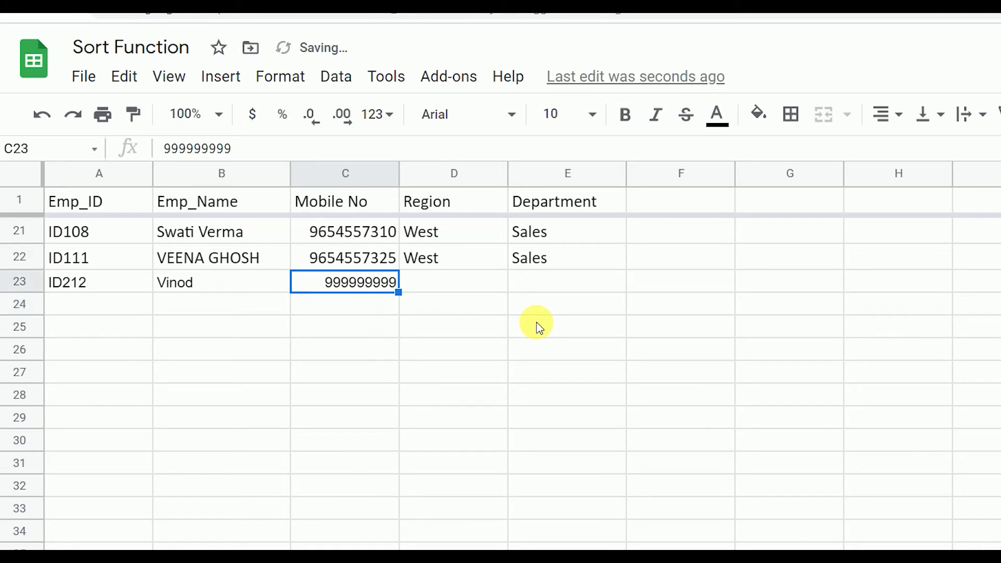
{"action": "key", "text": "F2"}
{"action": "type", "text": "9"}
{"action": "key", "text": "Return"}
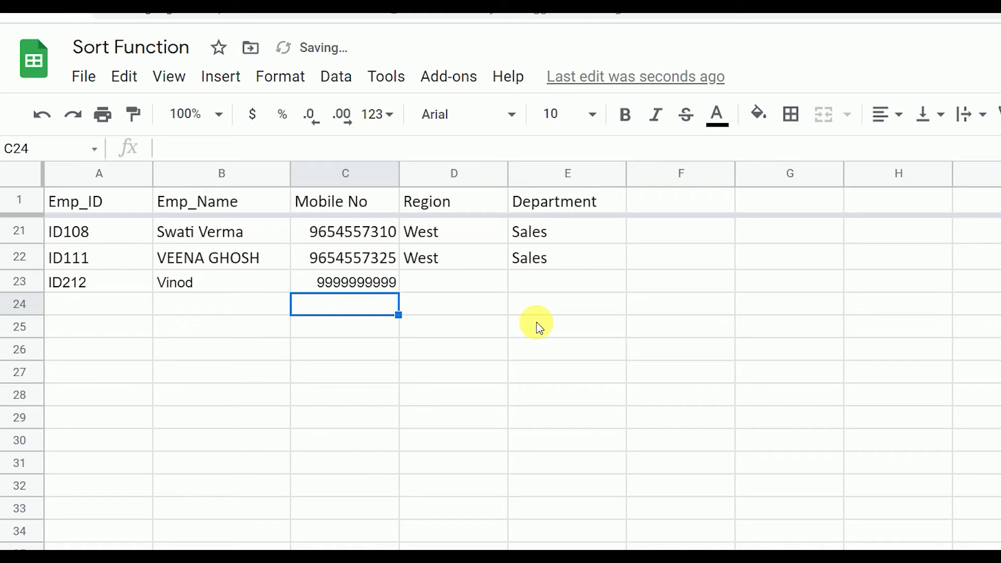
Set the new row's region to South and department to HR.
{"action": "key", "text": "Up"}
{"action": "key", "text": "Right"}
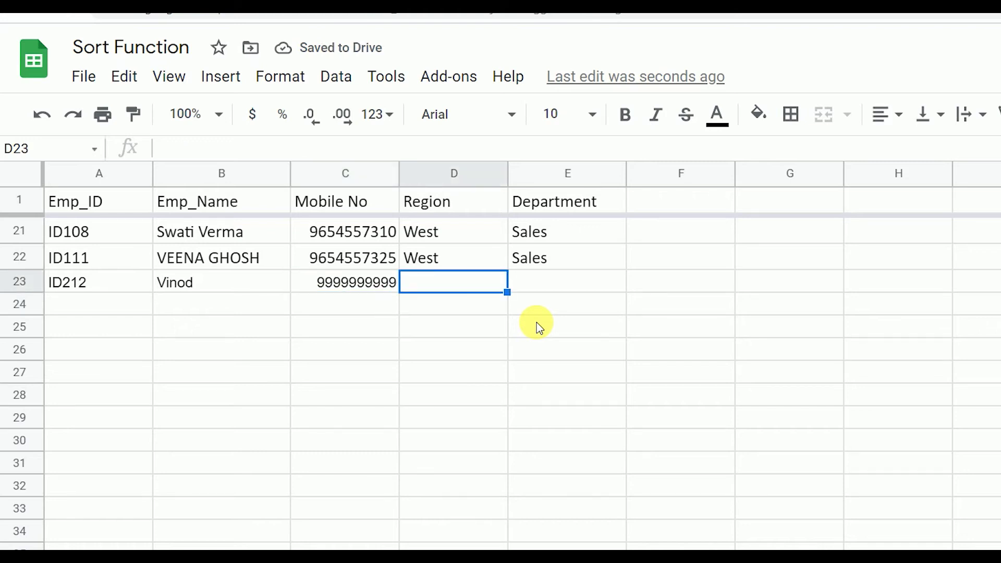
{"action": "type", "text": "Sout"}
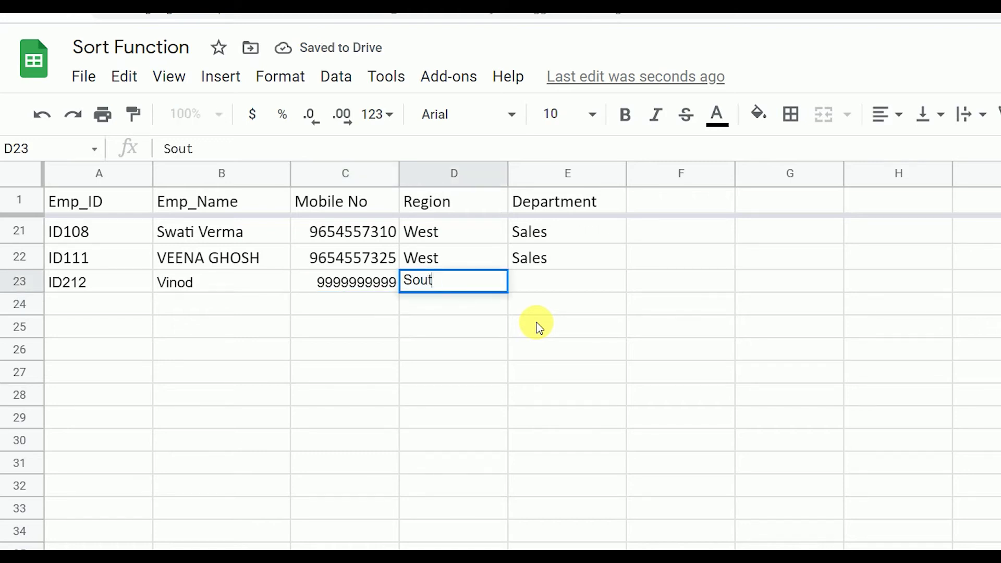
{"action": "type", "text": "h"}
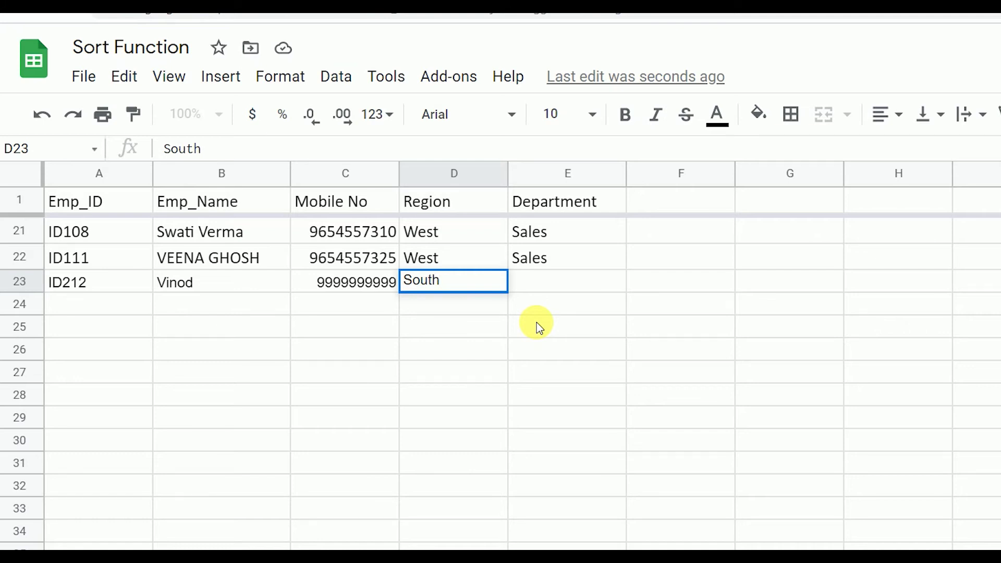
{"action": "key", "text": "Return"}
{"action": "key", "text": "Up"}
{"action": "key", "text": "Right"}
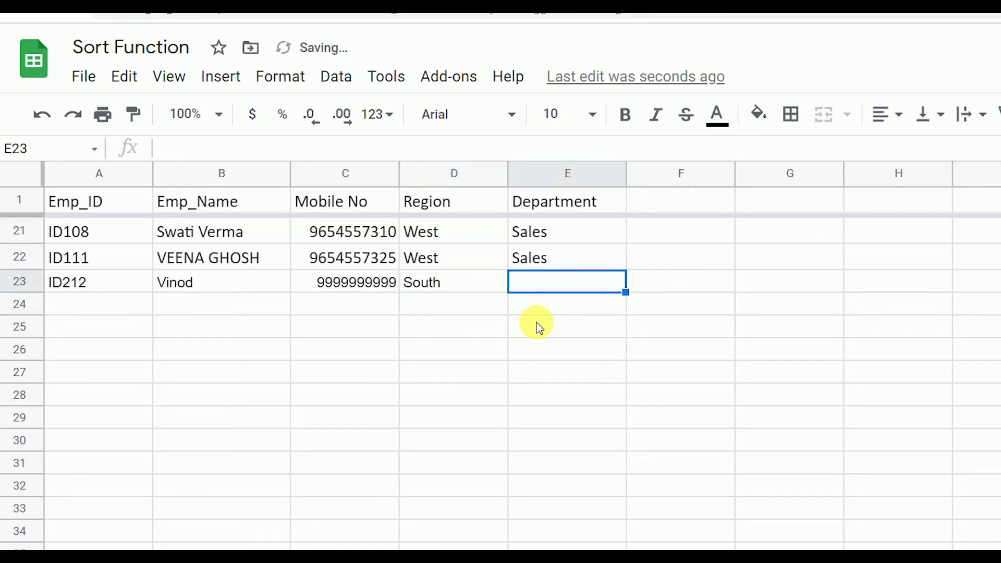
{"action": "type", "text": "HR"}
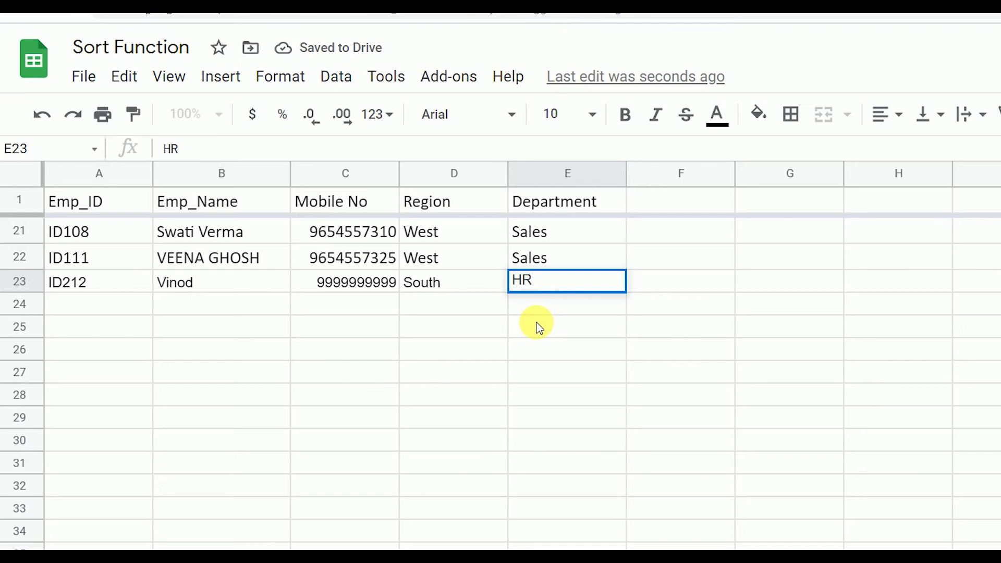
{"action": "key", "text": "Return"}
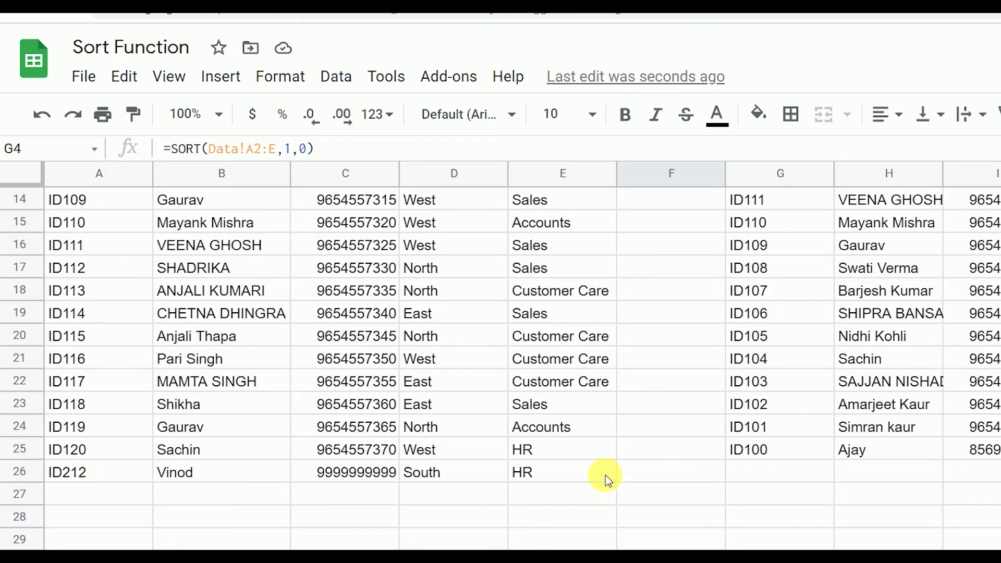
Scroll up on Sort Example 1 to see ID212 now heading the descending SORT output.
{"action": "scroll", "coordinate": [934, 351], "scroll_direction": "up", "scroll_amount": 5}
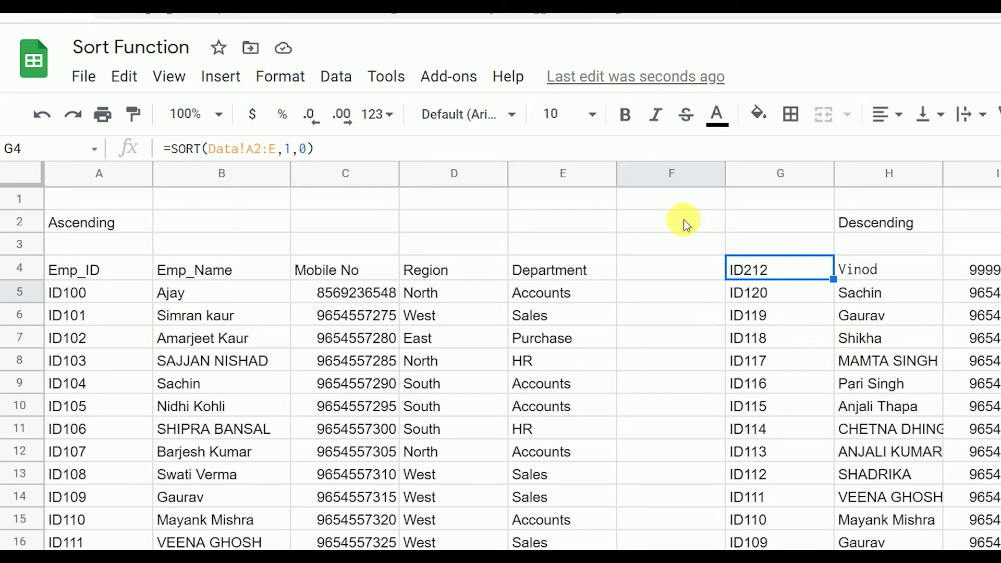
Open and close the Data menu twice without choosing any option.
{"action": "left_click", "coordinate": [334, 76]}
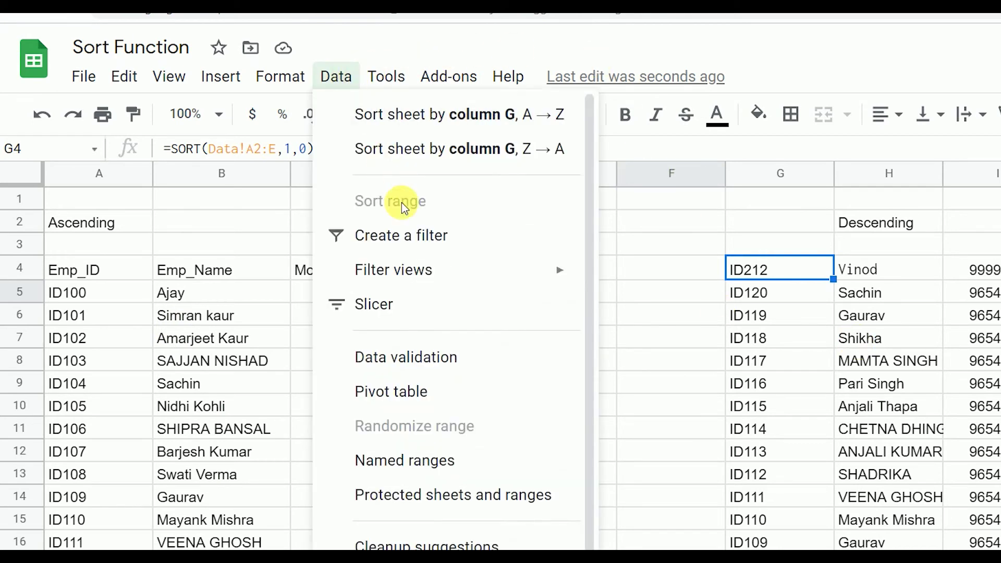
{"action": "key", "text": "Escape"}
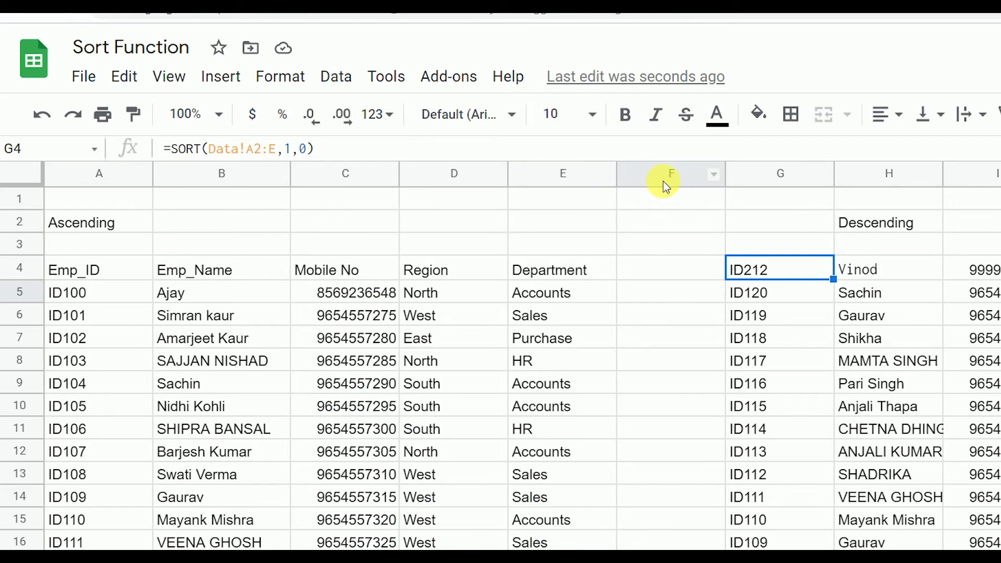
{"action": "left_click", "coordinate": [356, 85]}
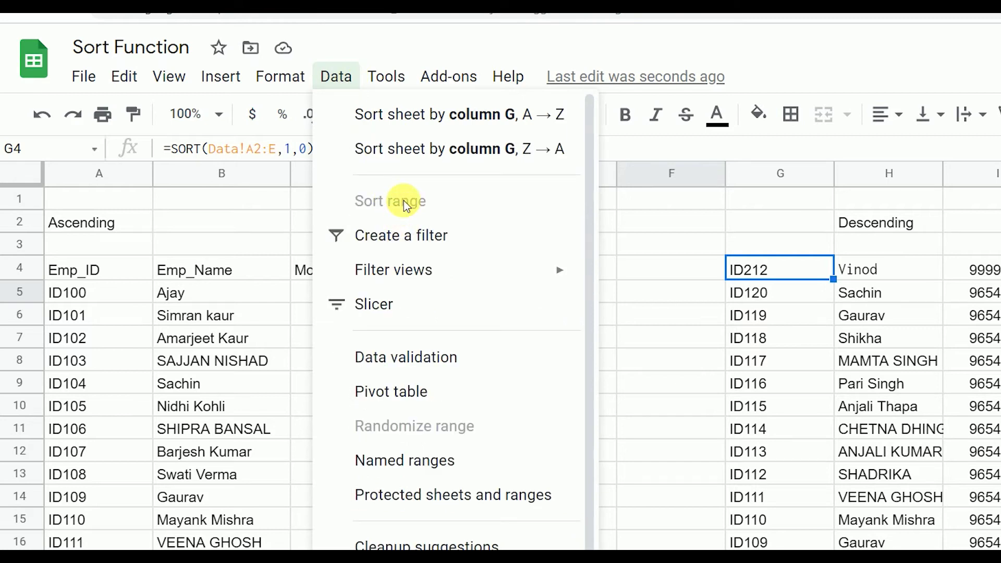
{"action": "key", "text": "Escape"}
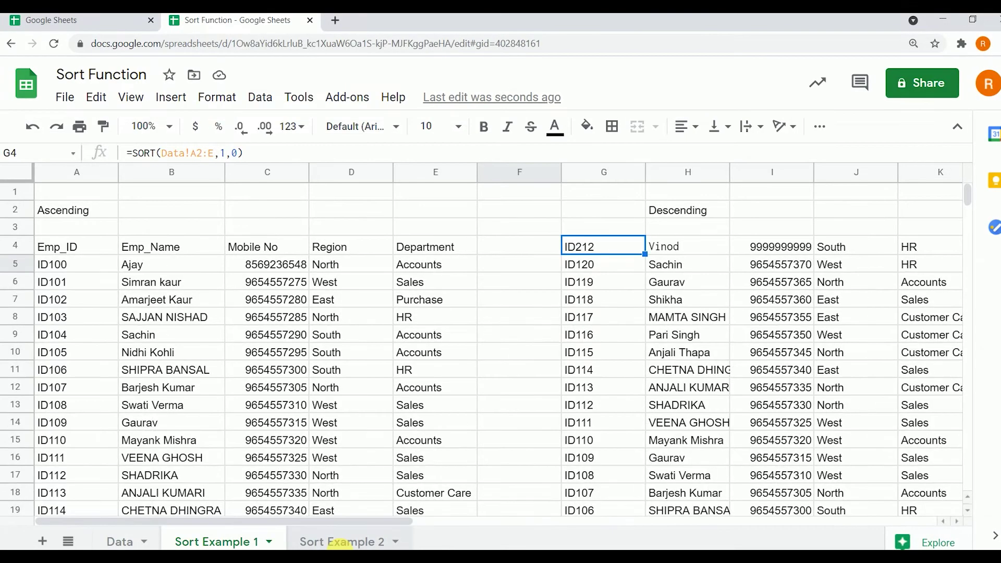
On Sort Example 2, clear A4 and start a new =SORT( formula.
{"action": "left_click", "coordinate": [338, 541]}
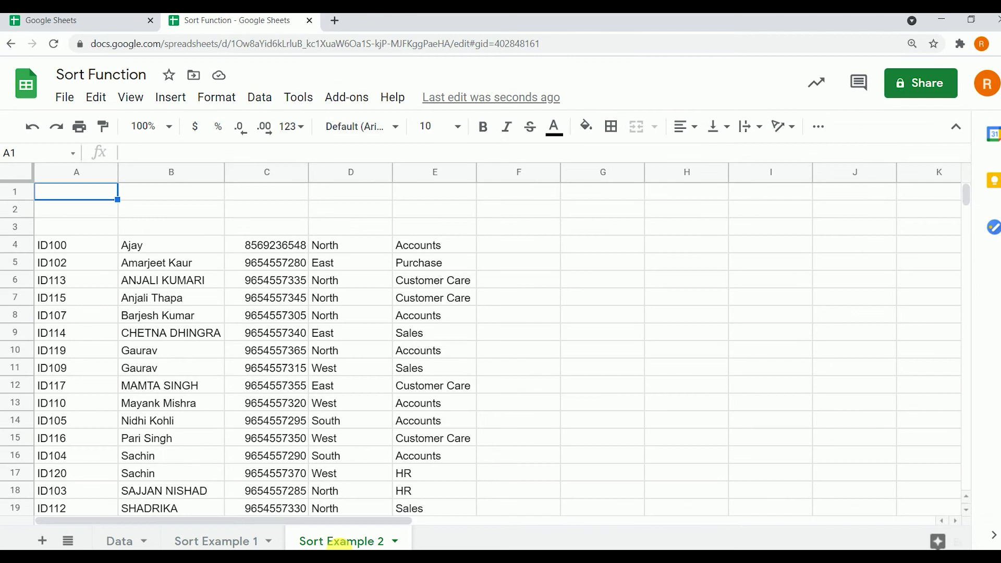
{"action": "left_click", "coordinate": [39, 246]}
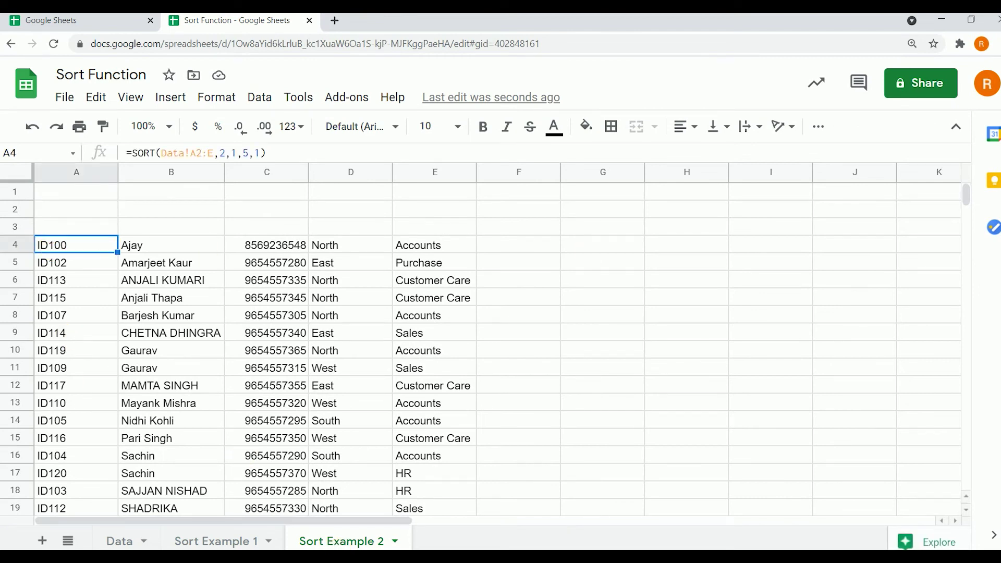
{"action": "key", "text": "Delete"}
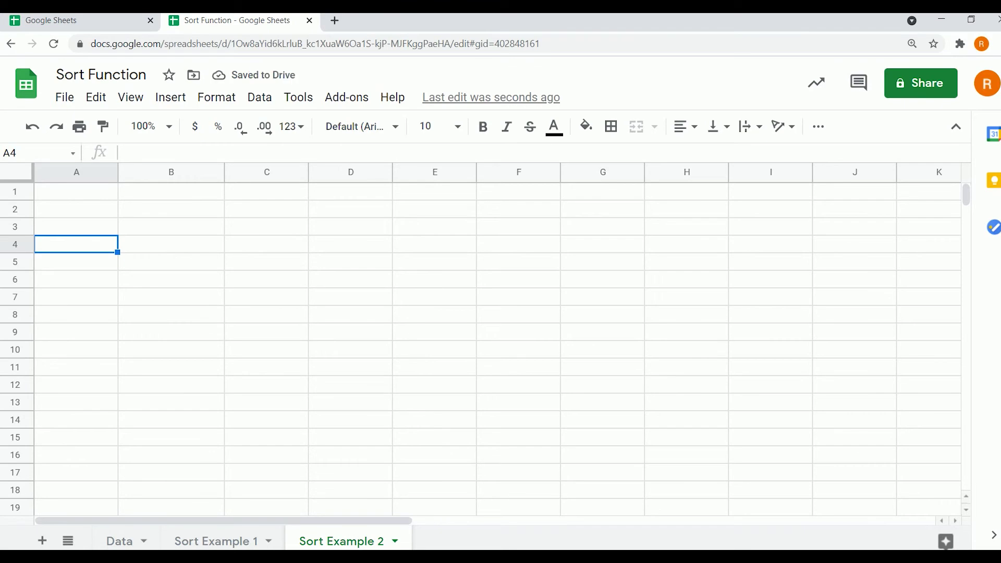
{"action": "type", "text": "=Sor"}
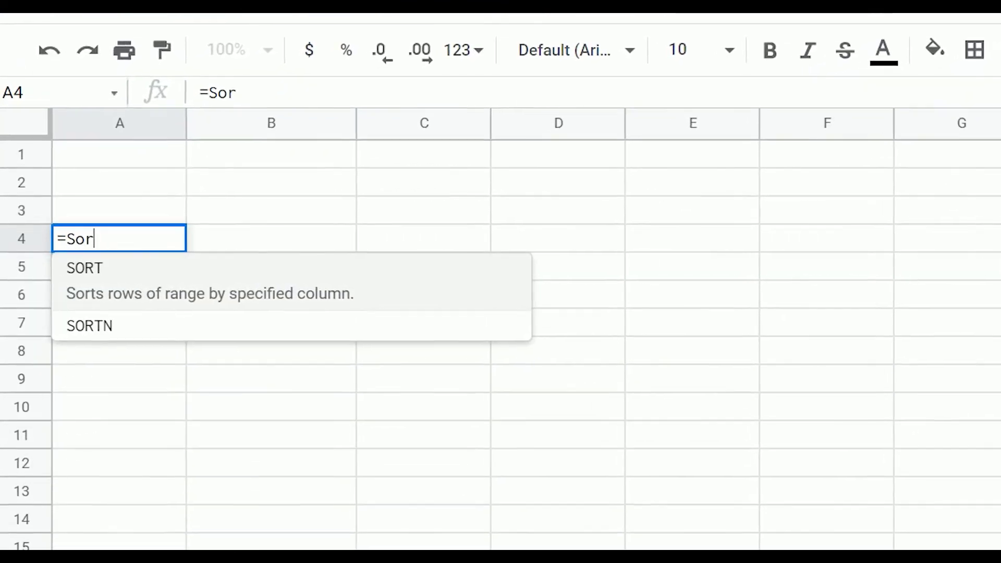
{"action": "type", "text": "t("}
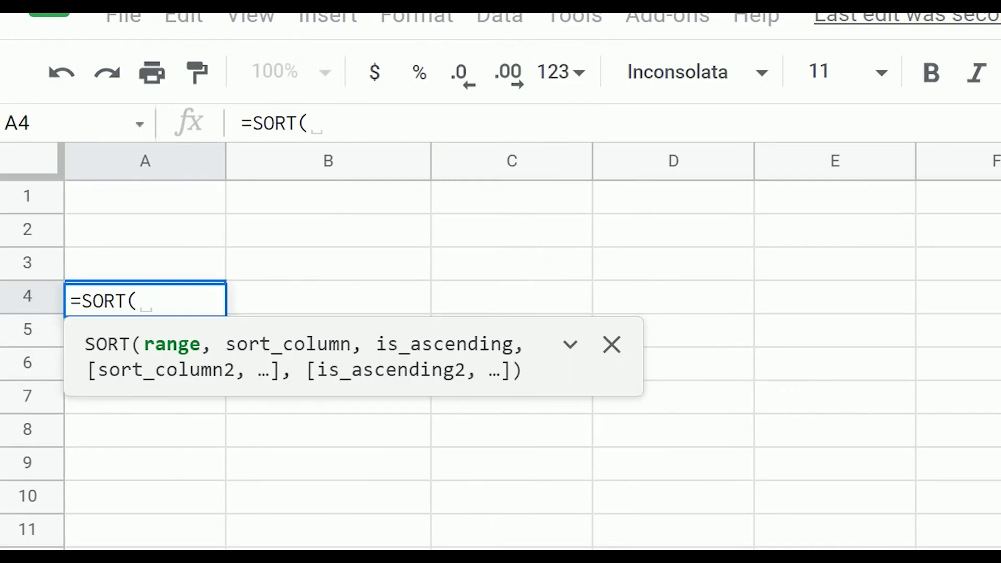
Select Data!A2:E on the Data sheet as the SORT range.
{"action": "left_click", "coordinate": [201, 537]}
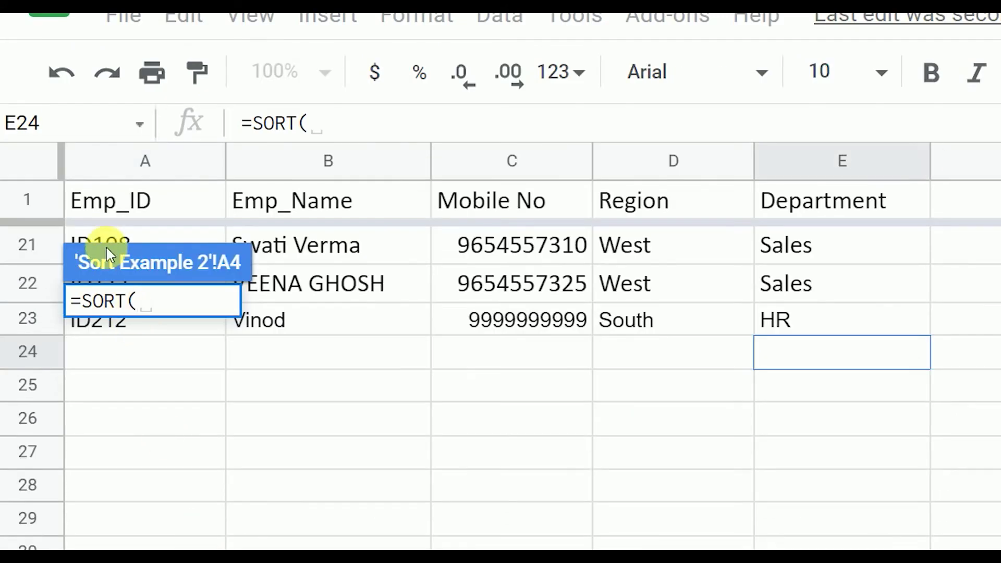
{"action": "scroll", "coordinate": [133, 241], "scroll_direction": "up", "scroll_amount": 5}
{"action": "left_click", "coordinate": [133, 241]}
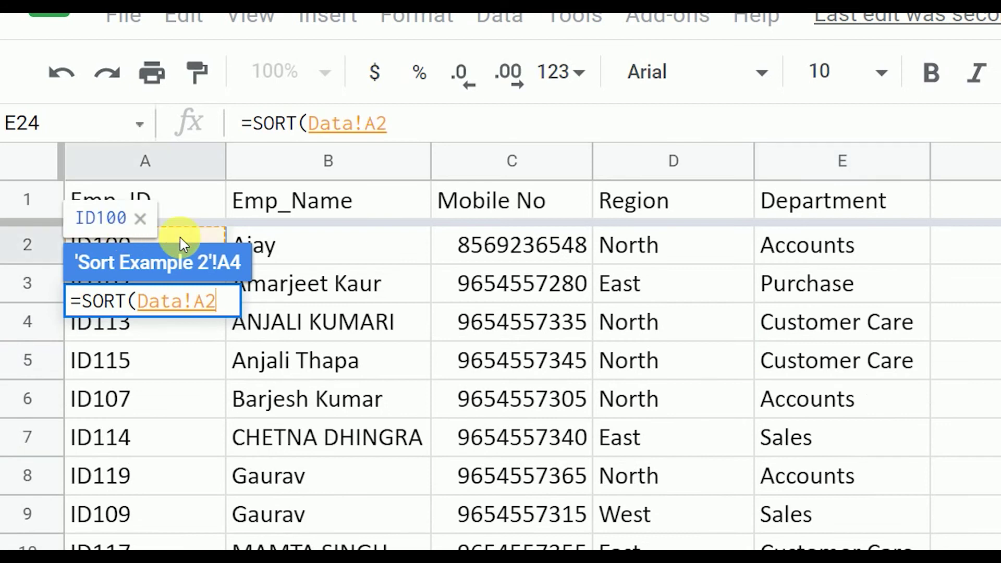
{"action": "key", "text": "shift+Right"}
{"action": "key", "text": "shift+Right"}
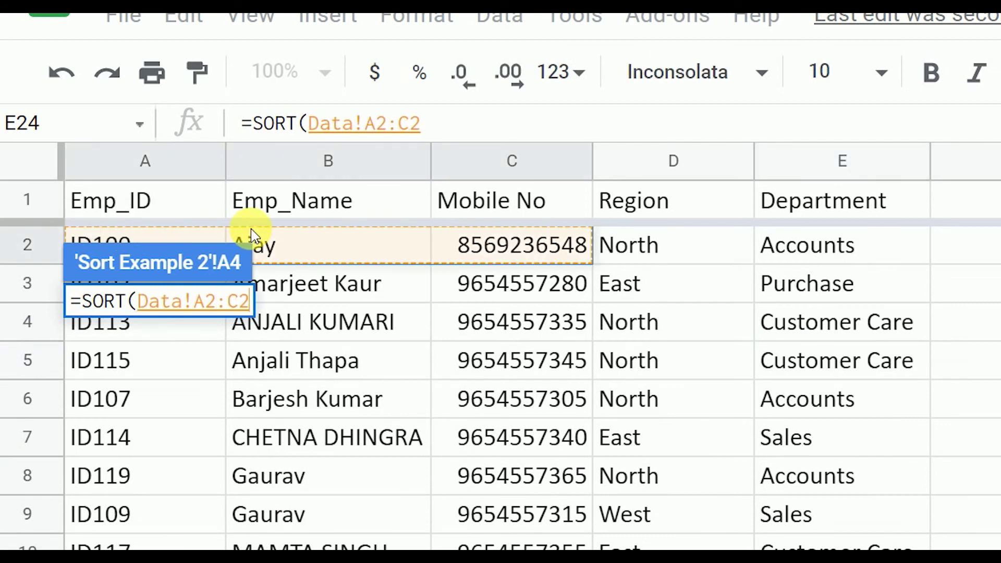
{"action": "key", "text": "shift+Right"}
{"action": "key", "text": "shift+Right"}
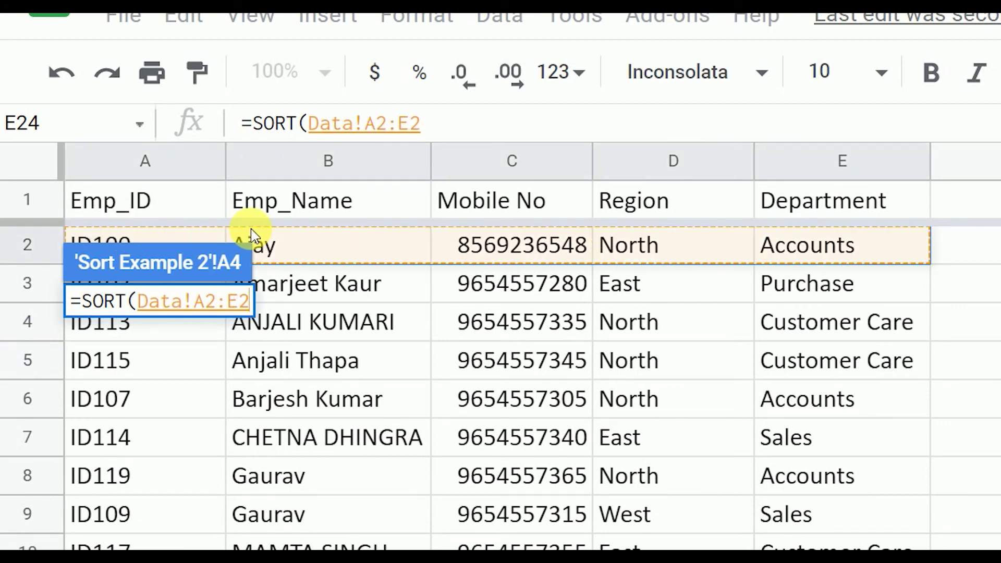
{"action": "key", "text": "BackSpace"}
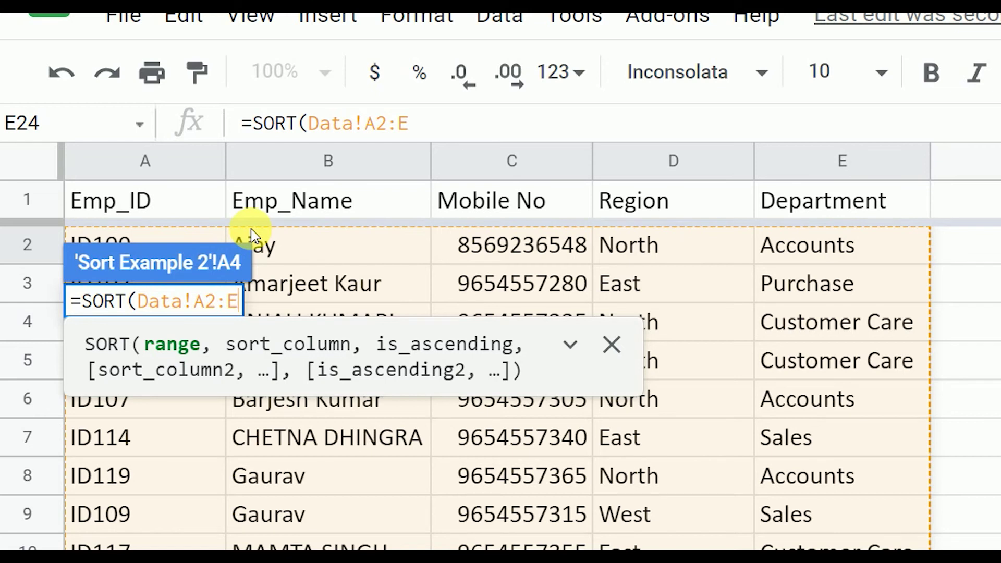
Add sort keys column 2 ascending, then column 4 ascending: ,2,1,4,1).
{"action": "type", "text": ","}
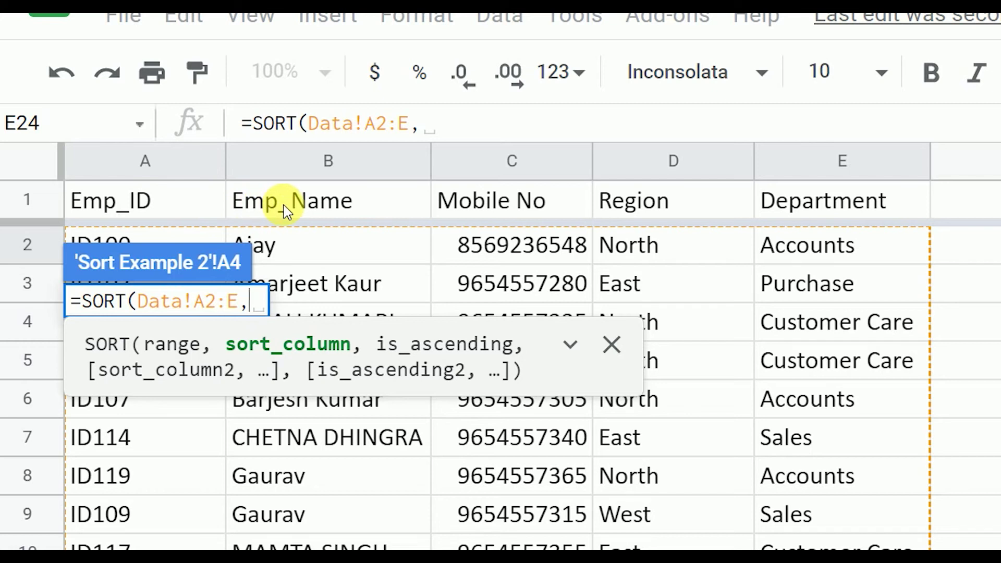
{"action": "type", "text": "2"}
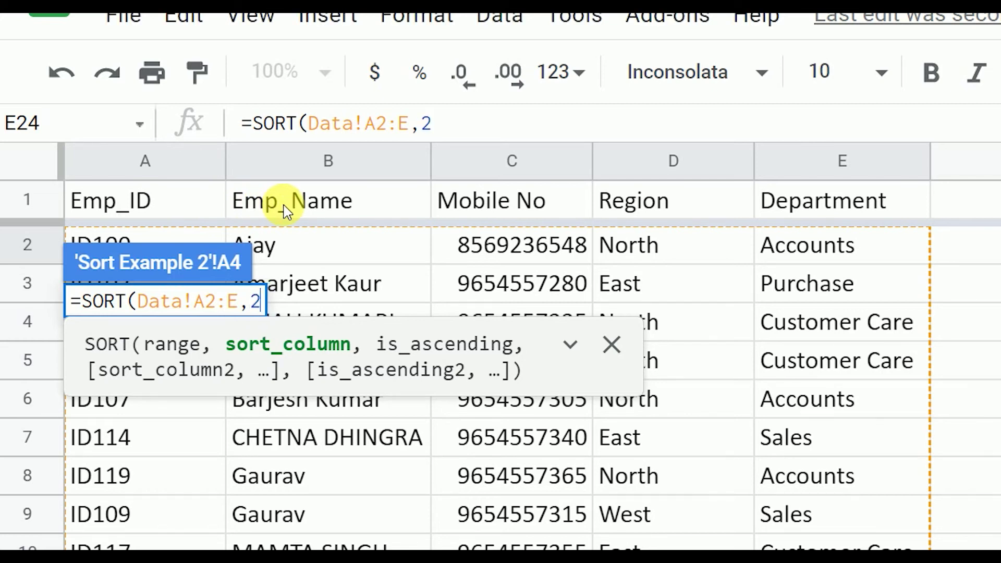
{"action": "type", "text": ","}
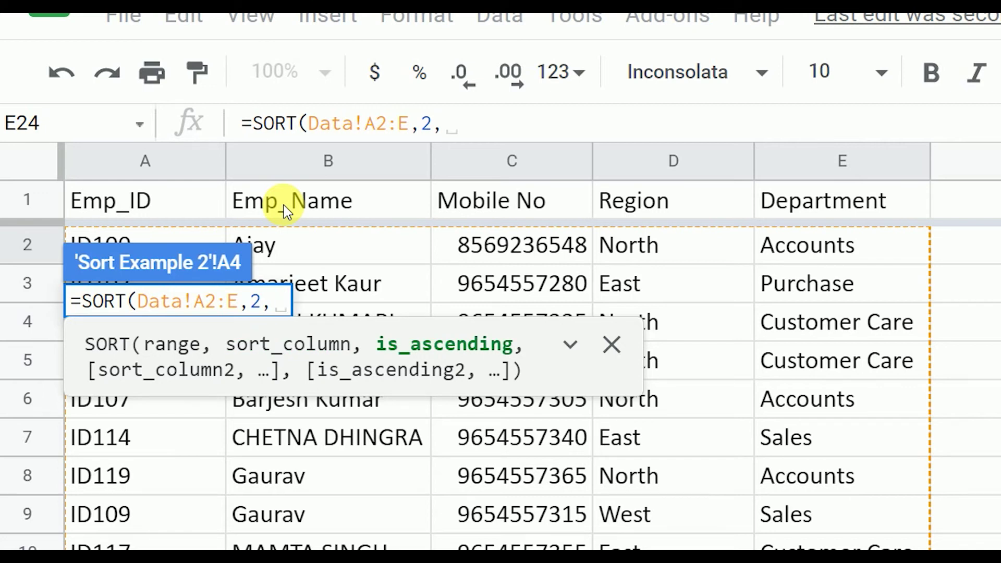
{"action": "type", "text": "1"}
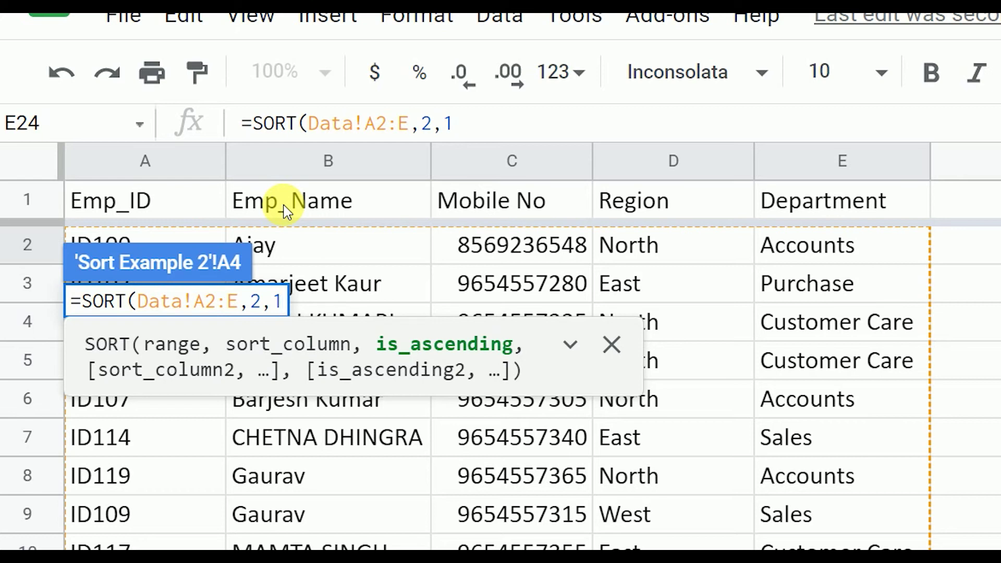
{"action": "type", "text": ","}
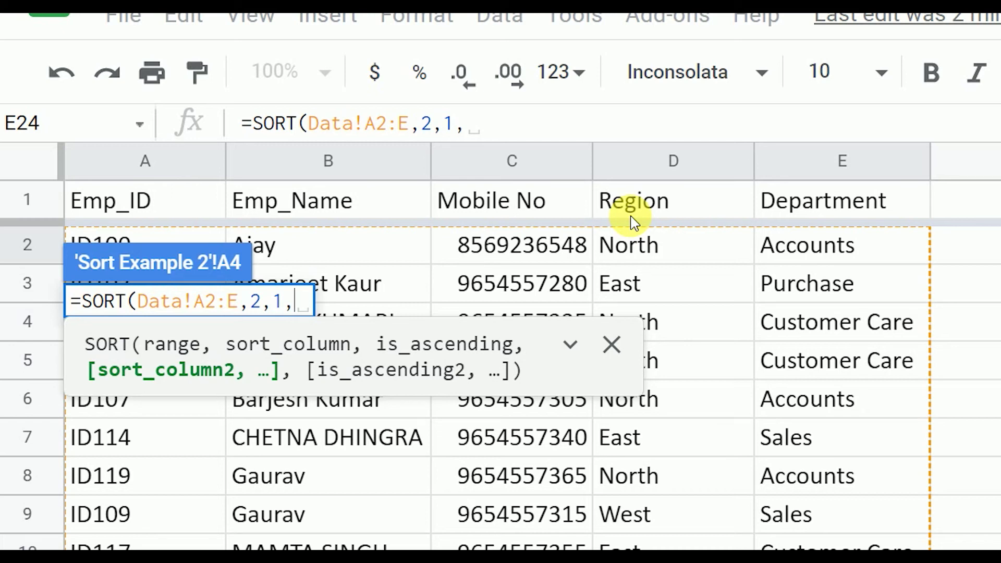
{"action": "type", "text": "4,"}
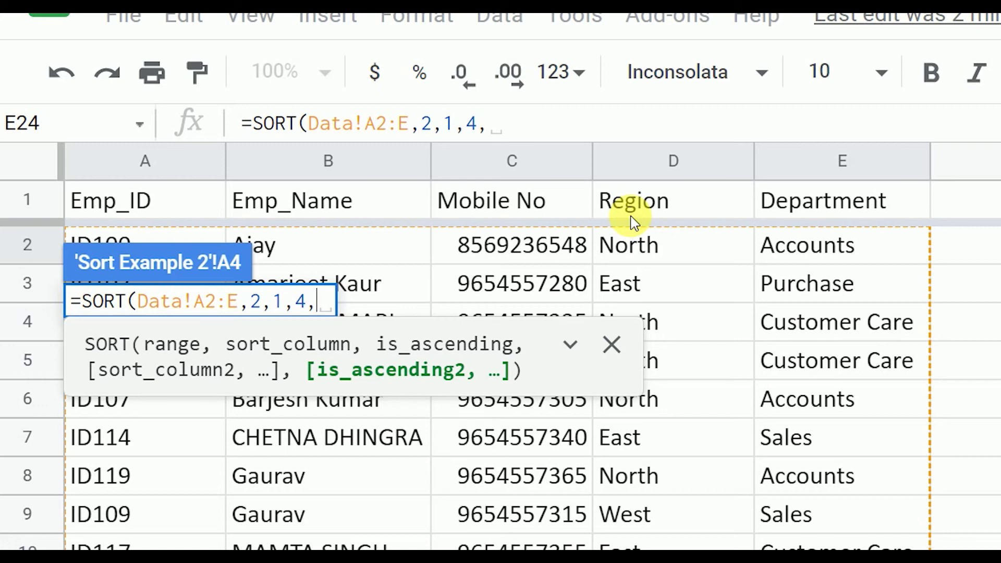
{"action": "type", "text": "1"}
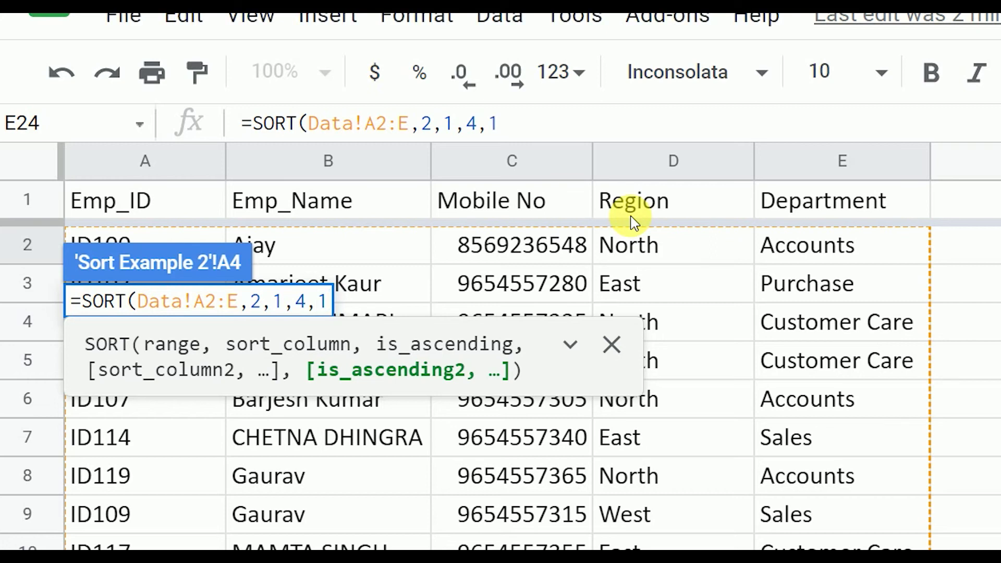
{"action": "type", "text": ")"}
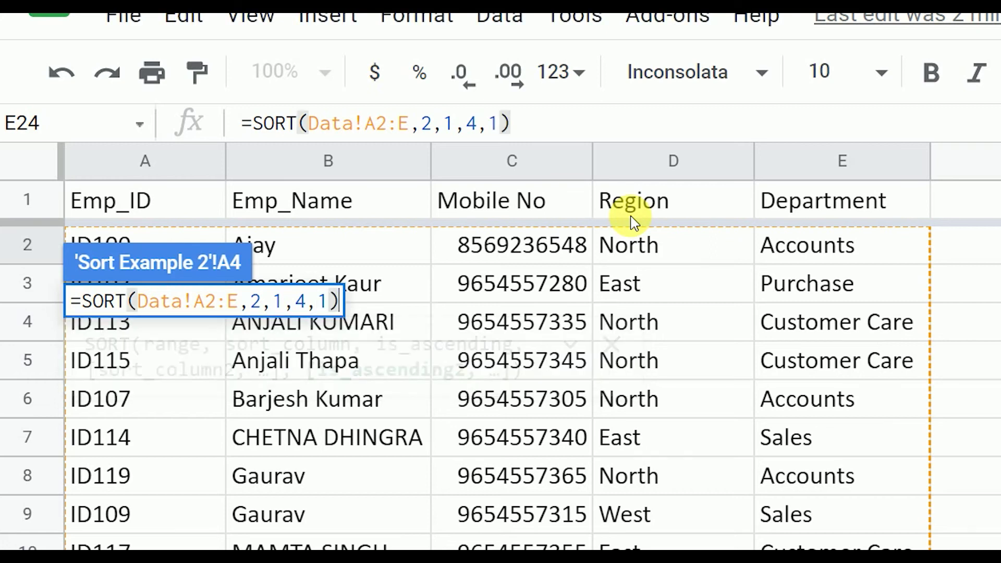
{"action": "key", "text": "Return"}
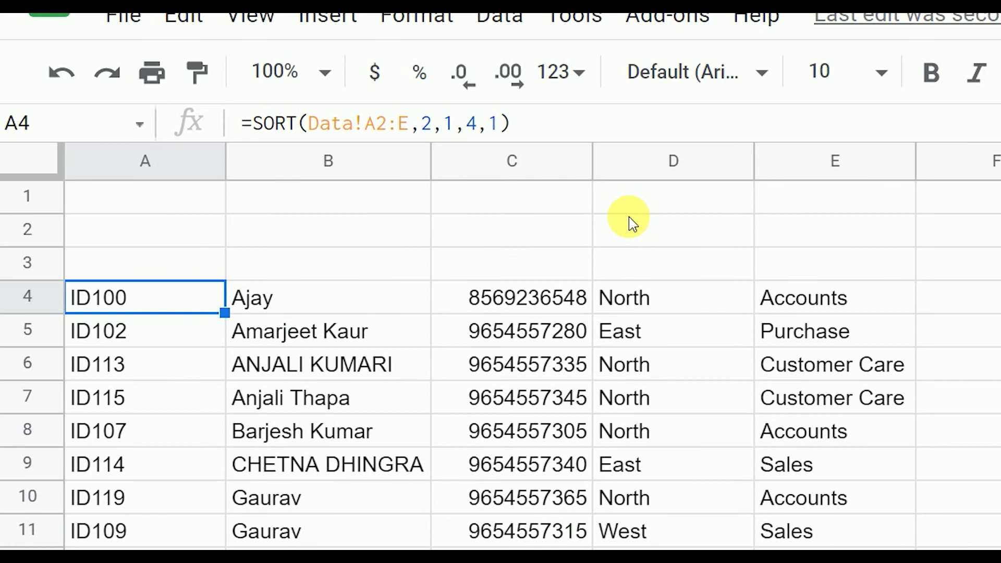
{"action": "scroll", "coordinate": [665, 535], "scroll_direction": "down", "scroll_amount": 3}
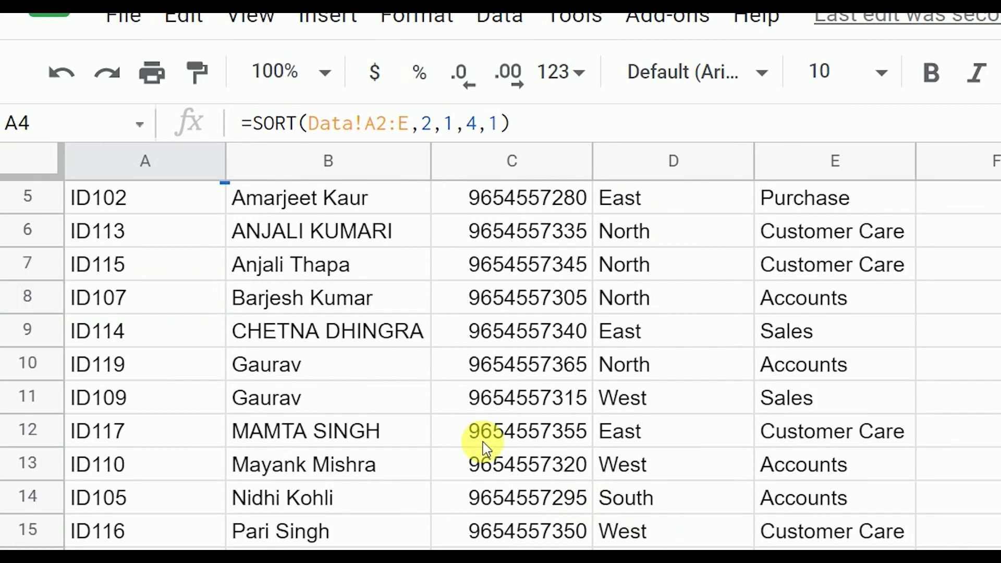
{"action": "scroll", "coordinate": [446, 424], "scroll_direction": "up", "scroll_amount": 3}
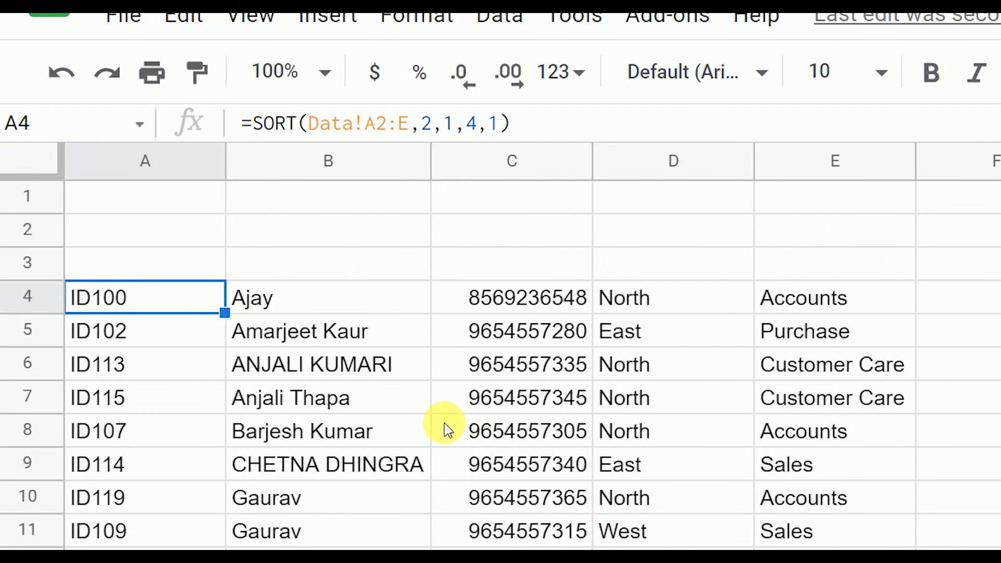
{"action": "left_click", "coordinate": [290, 510]}
{"action": "left_click", "coordinate": [290, 532]}
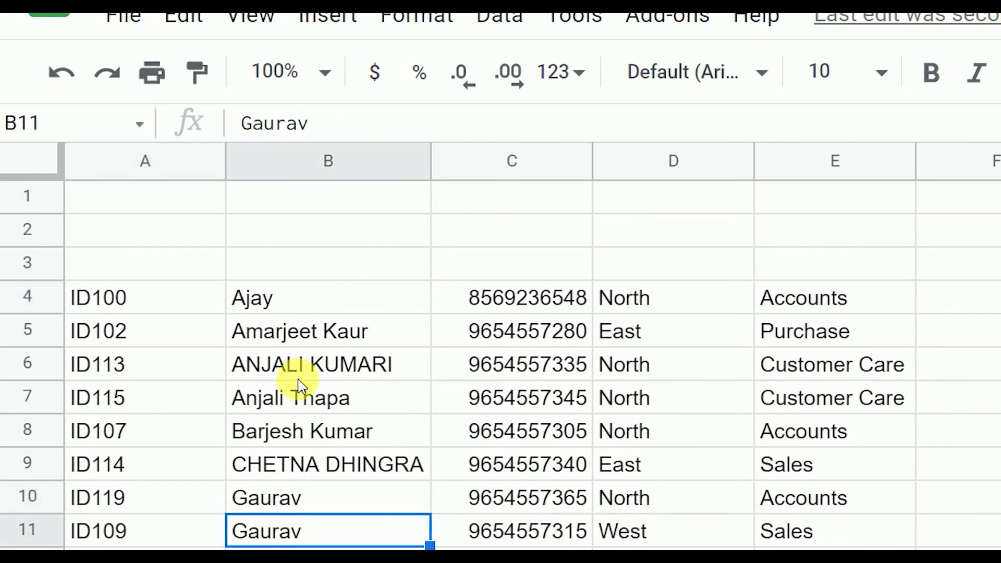
{"action": "left_click", "coordinate": [136, 296]}
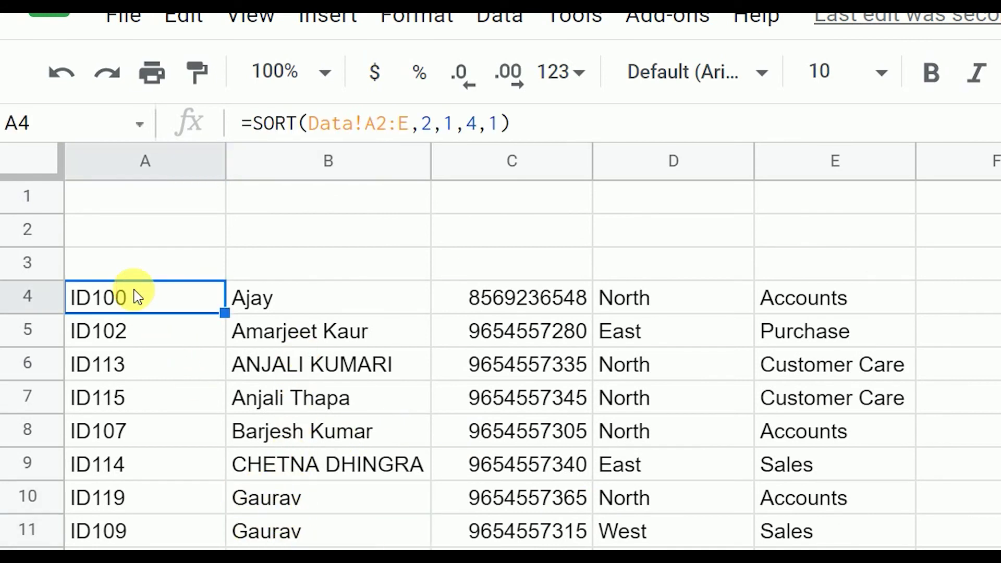
{"action": "double_click", "coordinate": [137, 296]}
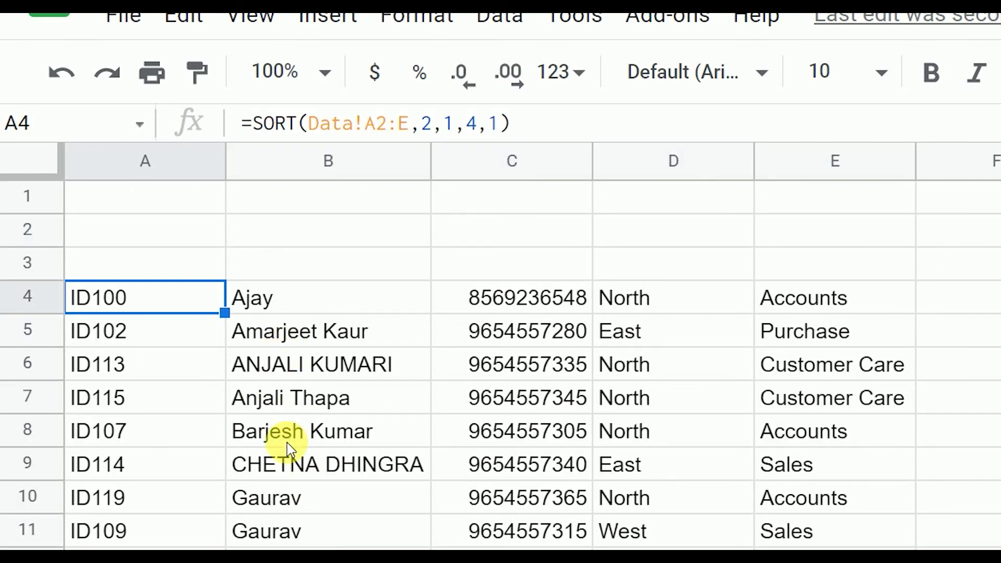
{"action": "left_click_drag", "start_coordinate": [292, 398], "coordinate": [292, 431]}
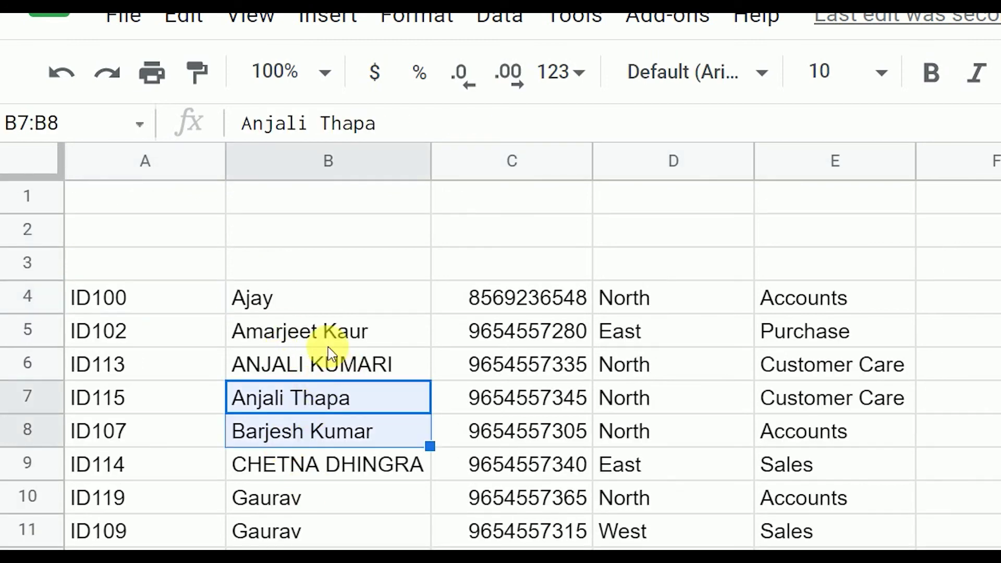
{"action": "left_click", "coordinate": [317, 332]}
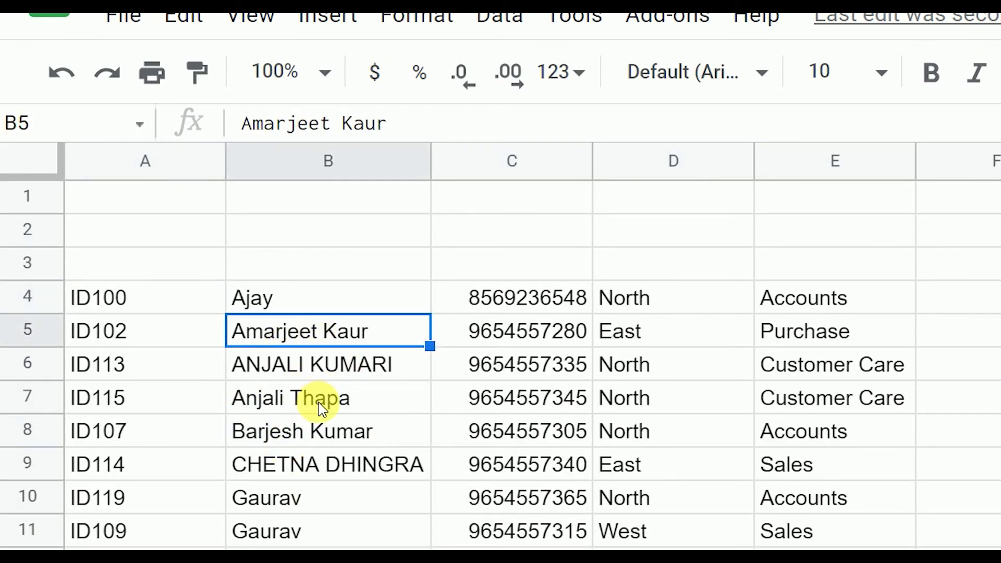
{"action": "scroll", "coordinate": [324, 407], "scroll_direction": "down", "scroll_amount": 2}
{"action": "scroll", "coordinate": [292, 360], "scroll_direction": "down", "scroll_amount": 2}
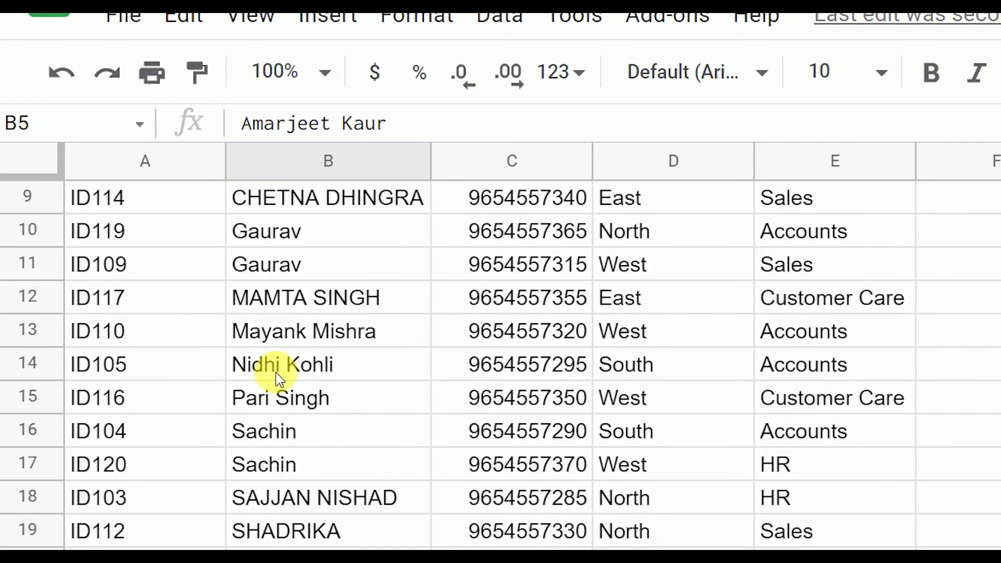
{"action": "scroll", "coordinate": [284, 376], "scroll_direction": "down", "scroll_amount": 2}
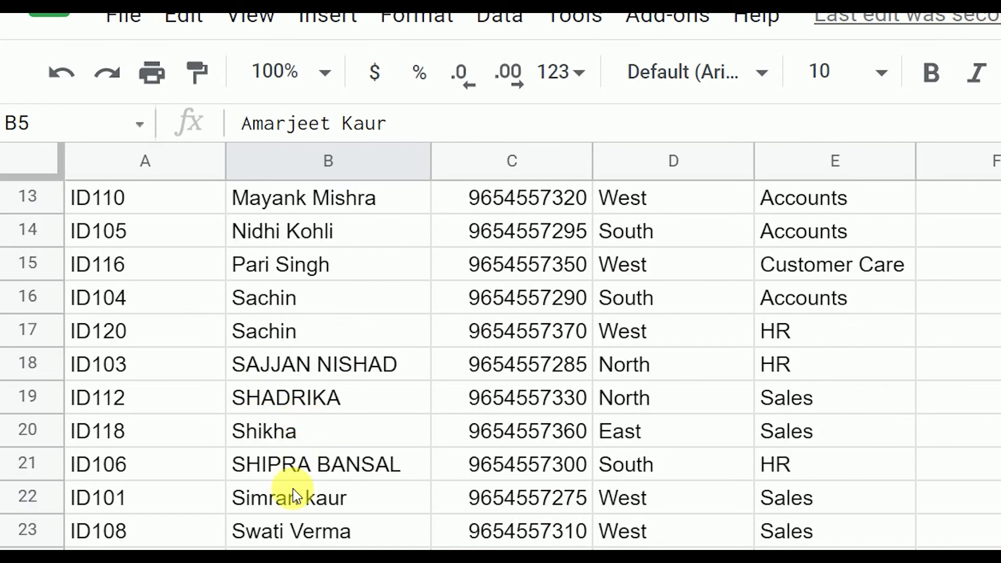
{"action": "scroll", "coordinate": [295, 496], "scroll_direction": "up", "scroll_amount": 6}
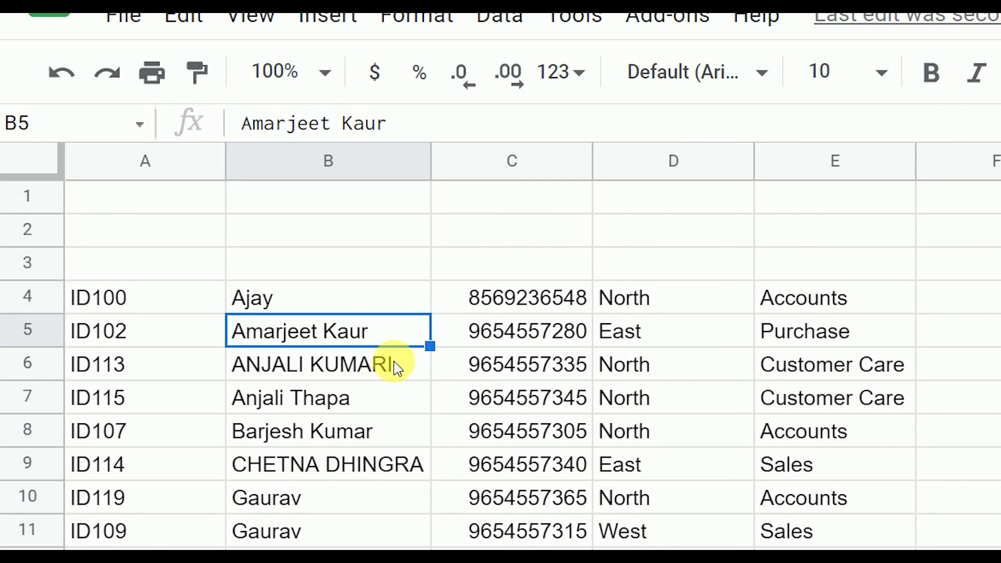
{"action": "left_click", "coordinate": [282, 497]}
{"action": "left_click", "coordinate": [270, 533]}
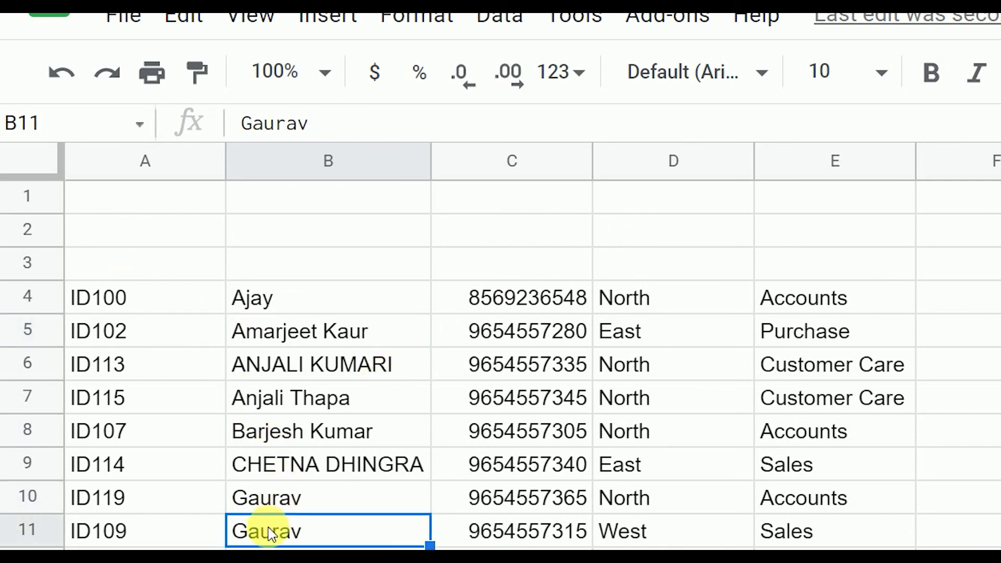
{"action": "left_click", "coordinate": [628, 502]}
{"action": "left_click", "coordinate": [624, 528]}
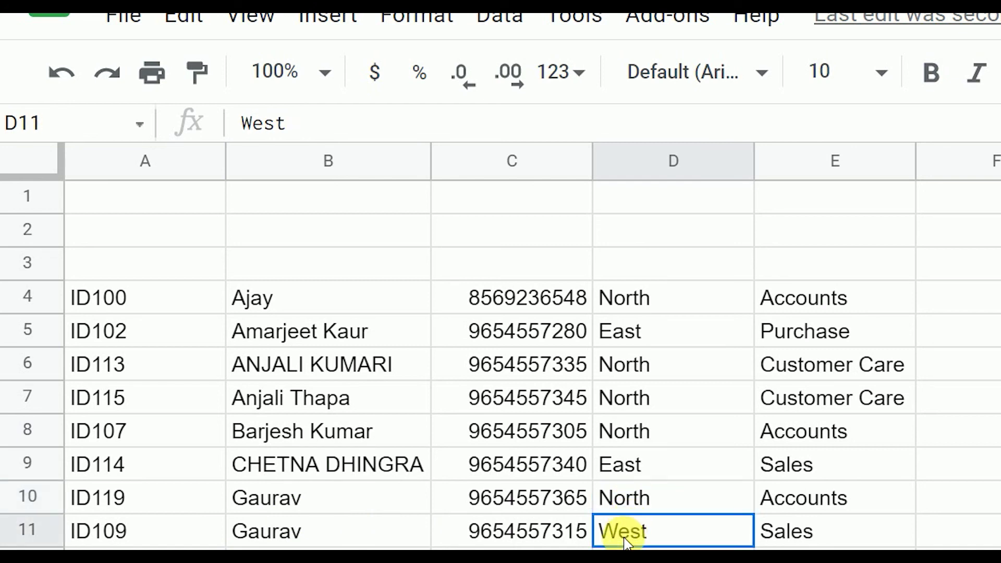
{"action": "left_click", "coordinate": [627, 501]}
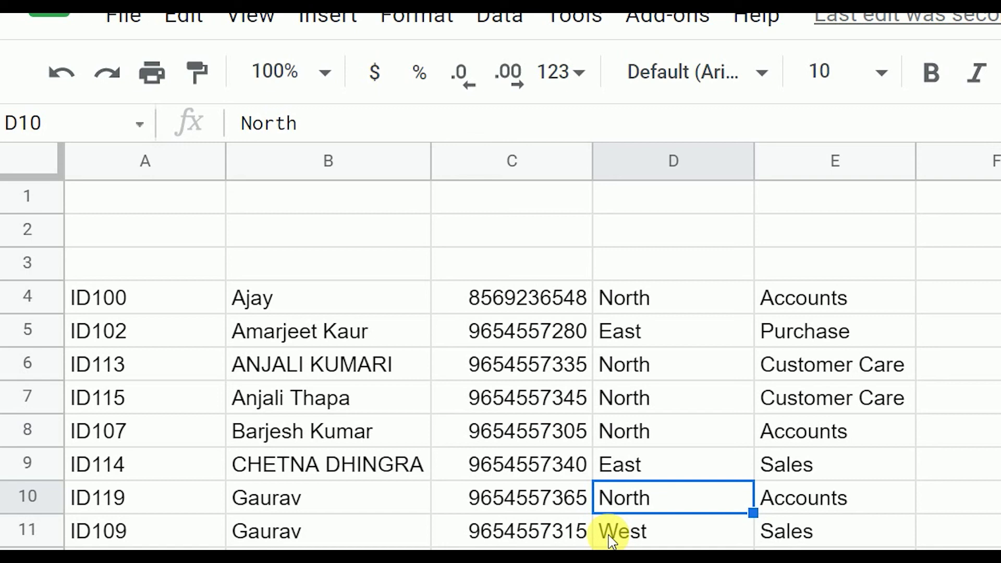
{"action": "scroll", "coordinate": [626, 514], "scroll_direction": "down", "scroll_amount": 3}
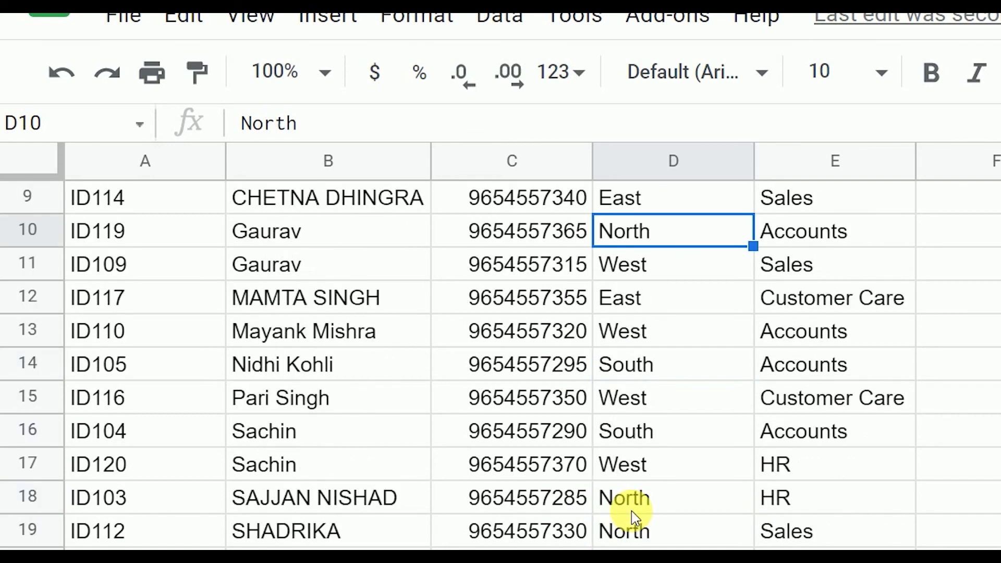
{"action": "left_click", "coordinate": [266, 433]}
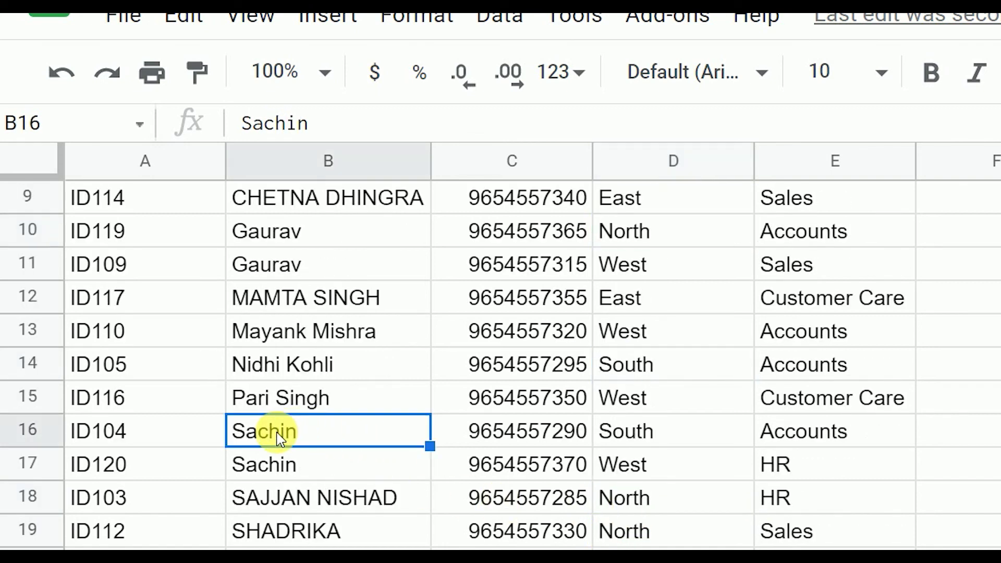
{"action": "left_click", "coordinate": [287, 464]}
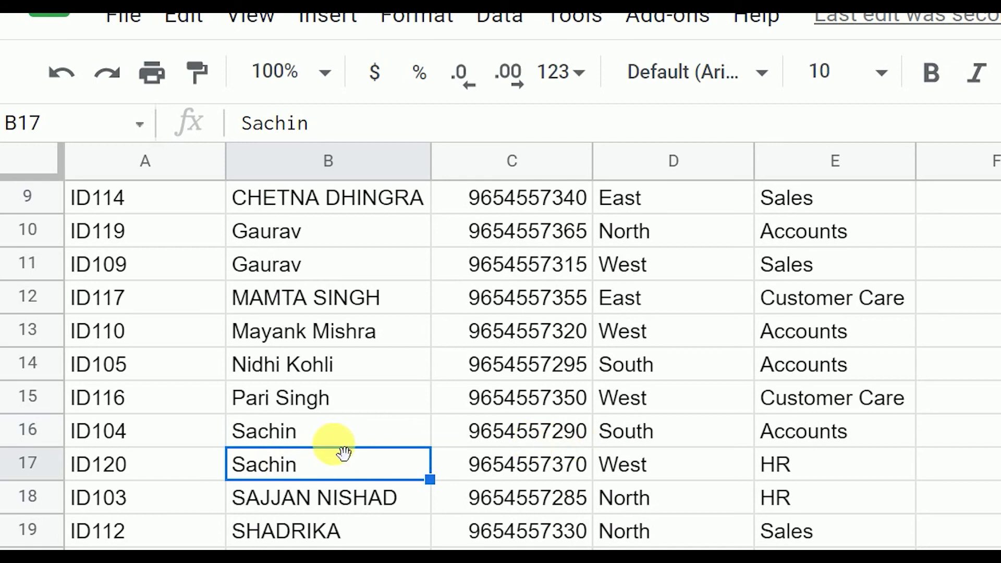
{"action": "left_click", "coordinate": [663, 445]}
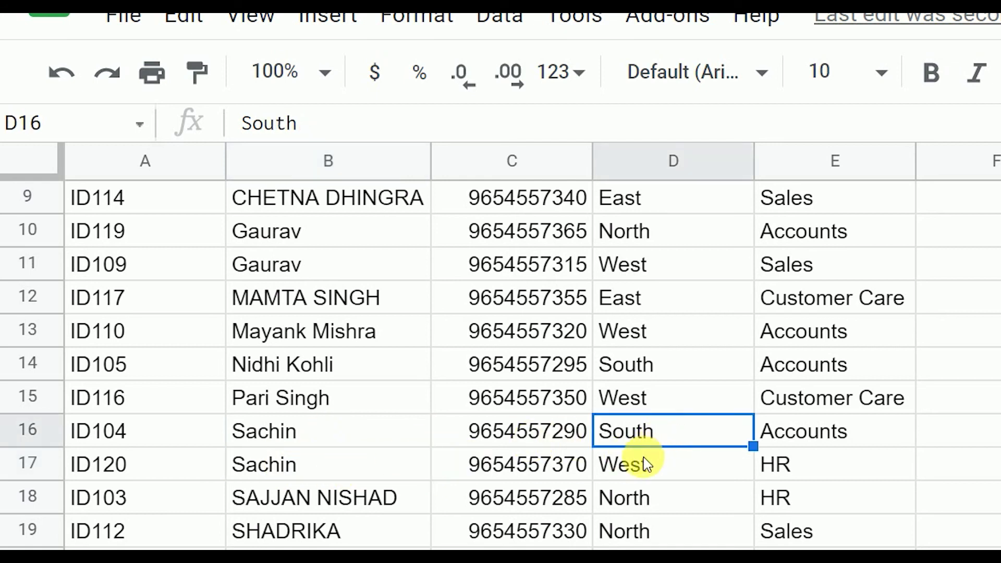
{"action": "left_click", "coordinate": [616, 472]}
{"action": "scroll", "coordinate": [232, 411], "scroll_direction": "up", "scroll_amount": 3}
{"action": "left_click", "coordinate": [137, 312]}
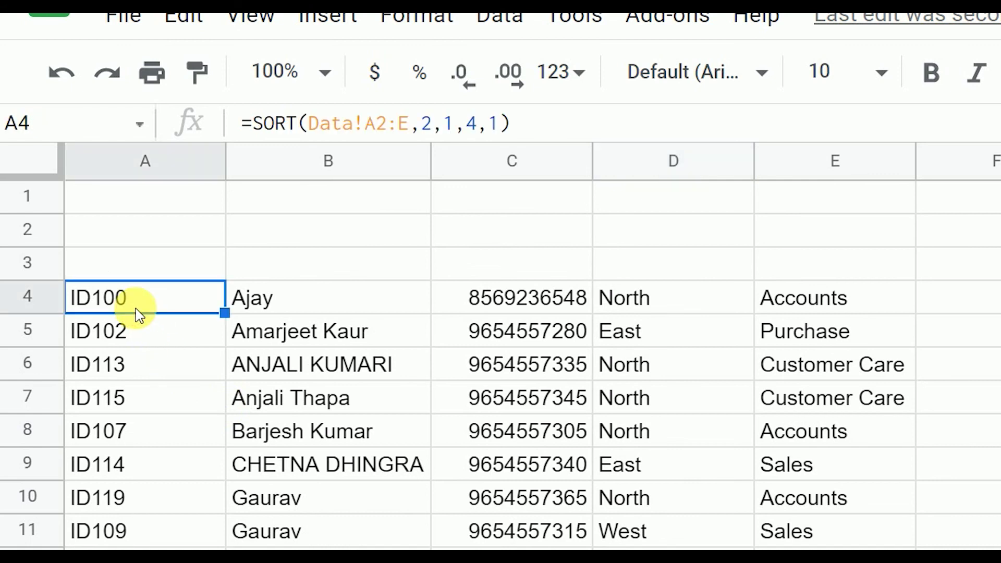
Append ,5,1 to A4's SORT formula so Department becomes a third ascending key.
{"action": "left_click", "coordinate": [503, 127]}
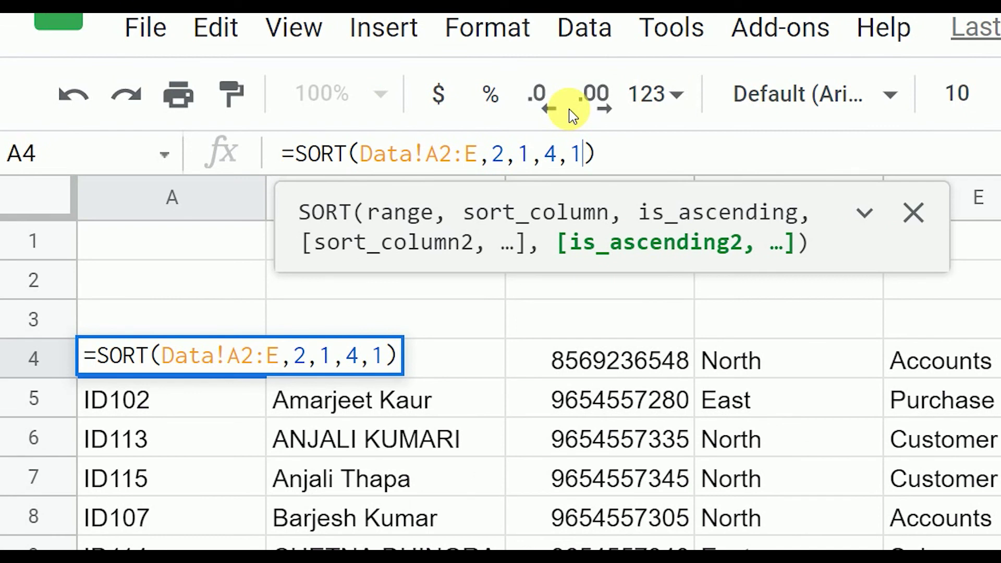
{"action": "type", "text": ","}
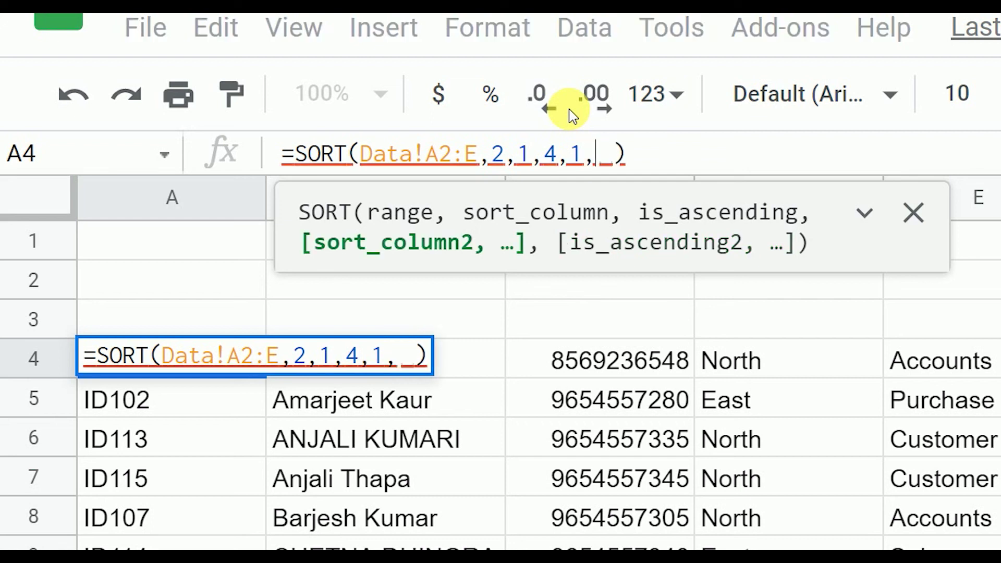
{"action": "type", "text": "5"}
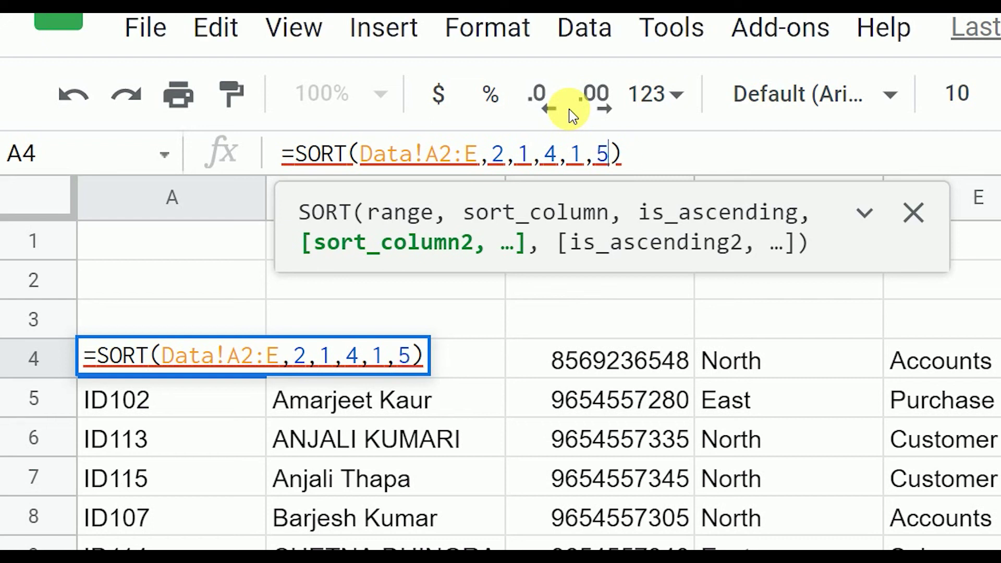
{"action": "type", "text": ", "}
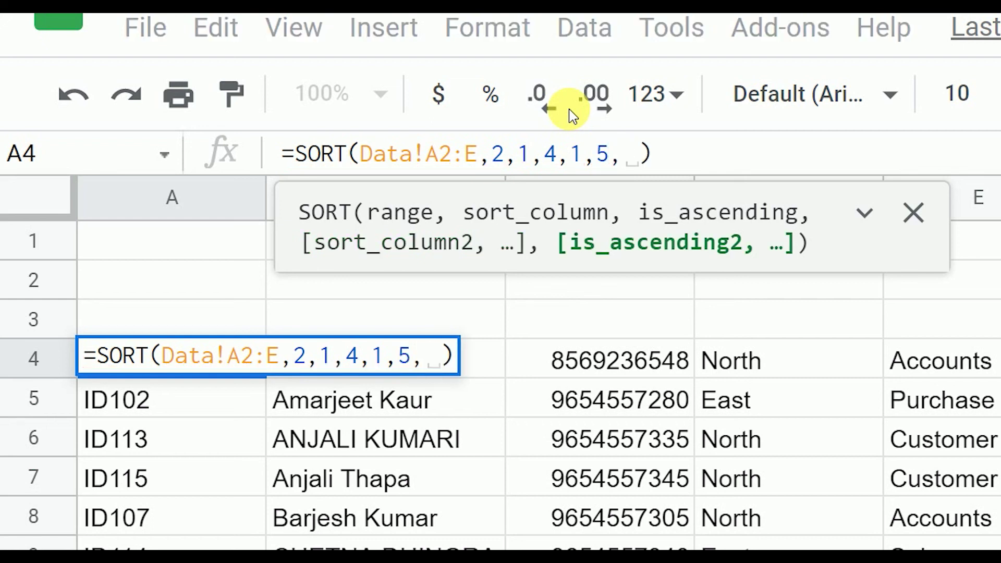
{"action": "type", "text": "1"}
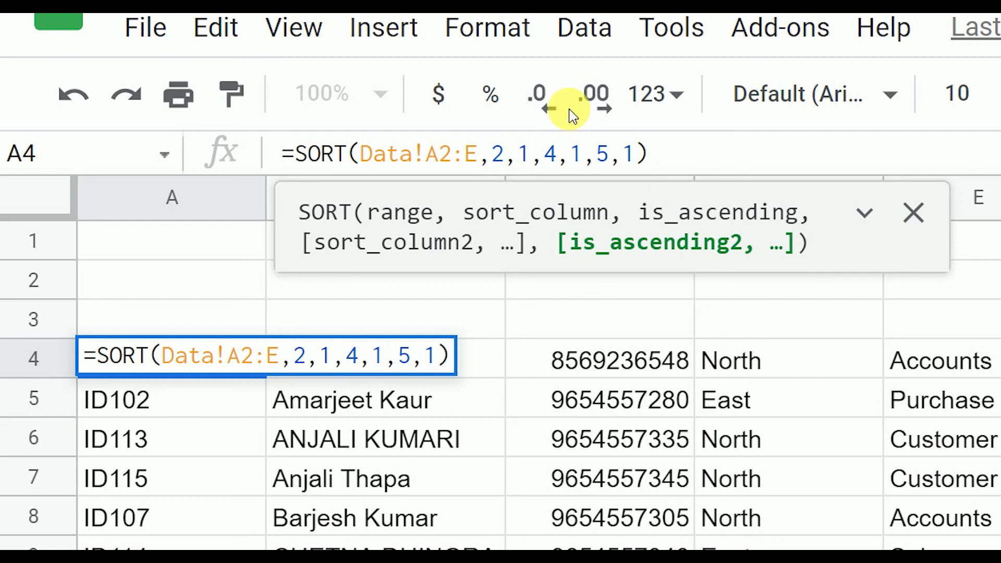
{"action": "key", "text": "Return"}
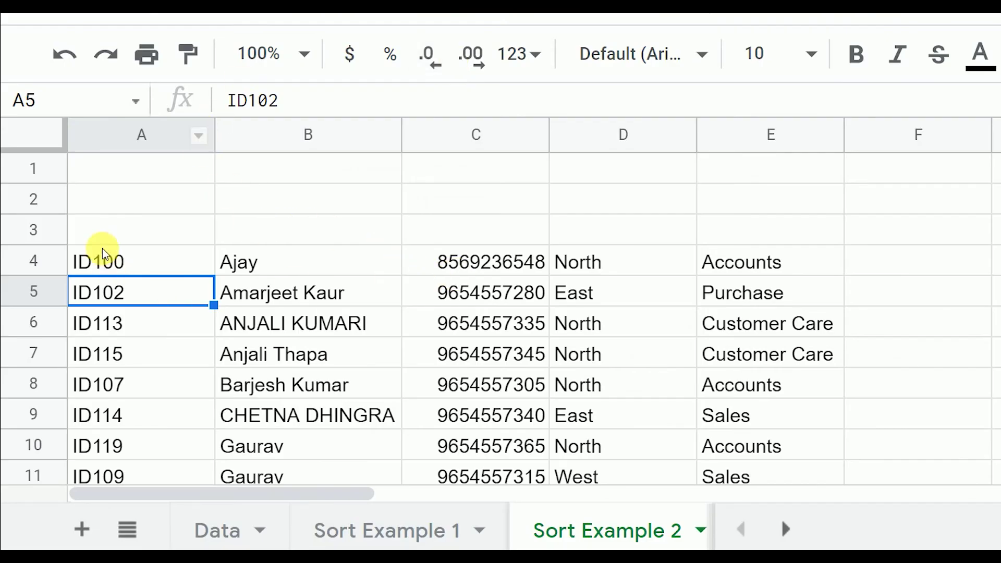
{"action": "left_click", "coordinate": [102, 256]}
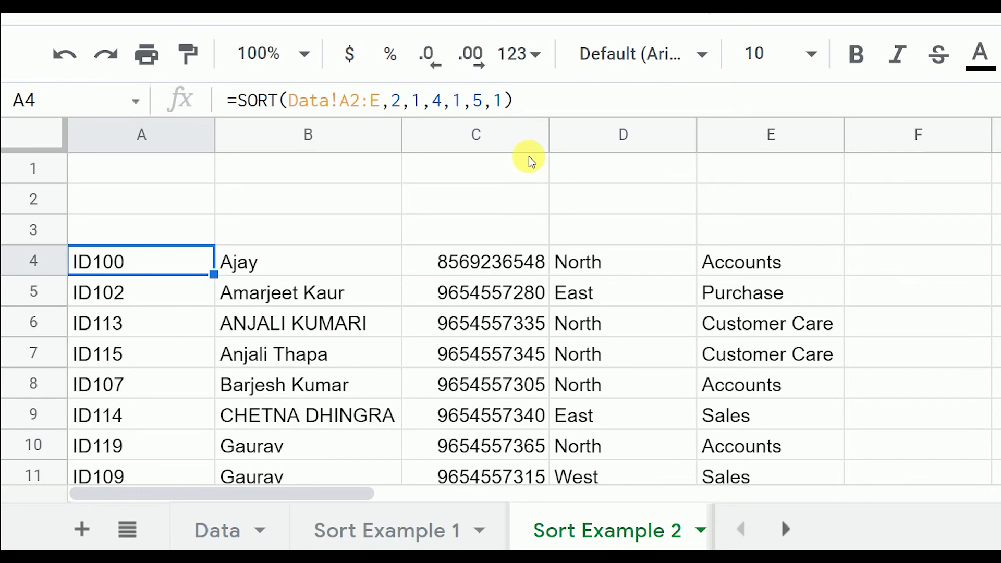
{"action": "left_click", "coordinate": [508, 101]}
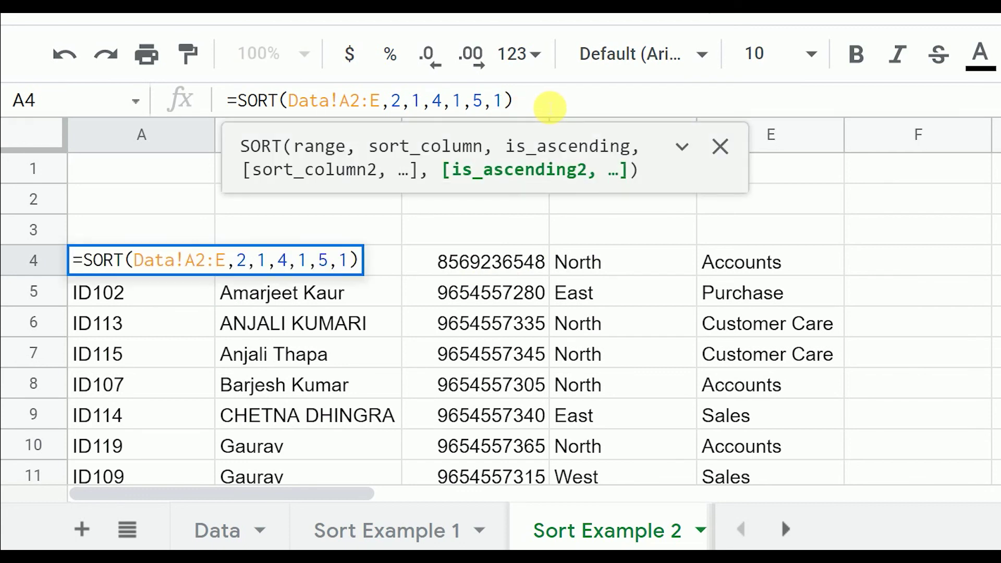
{"action": "left_click", "coordinate": [392, 101]}
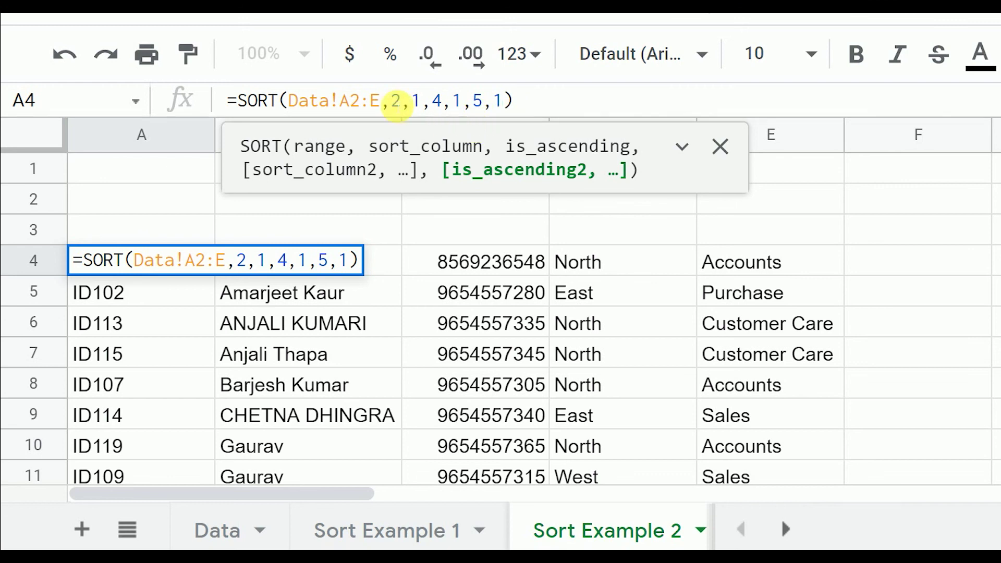
{"action": "left_click_drag", "start_coordinate": [392, 101], "coordinate": [400, 101]}
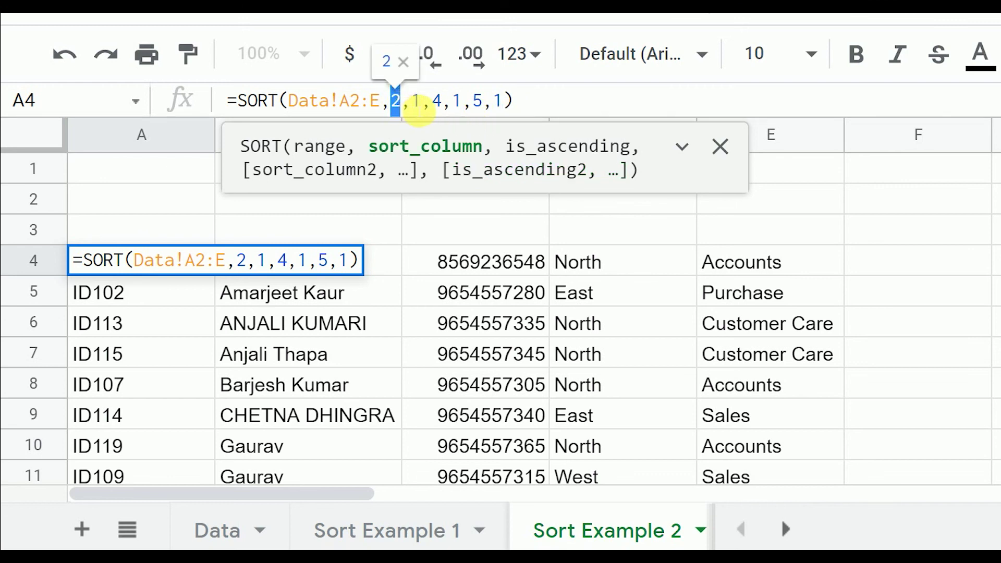
{"action": "left_click_drag", "start_coordinate": [432, 100], "coordinate": [442, 101]}
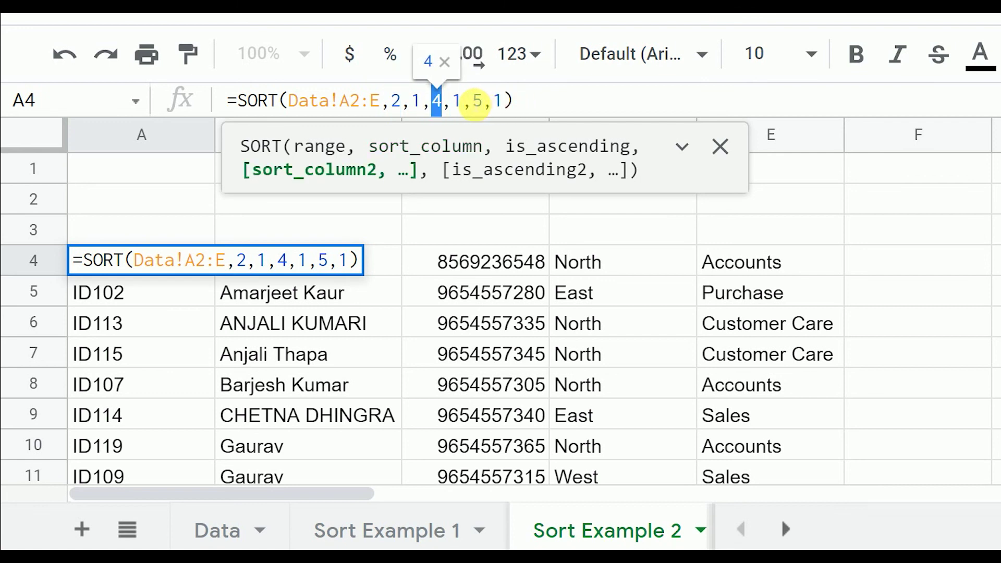
{"action": "left_click_drag", "start_coordinate": [473, 101], "coordinate": [482, 101]}
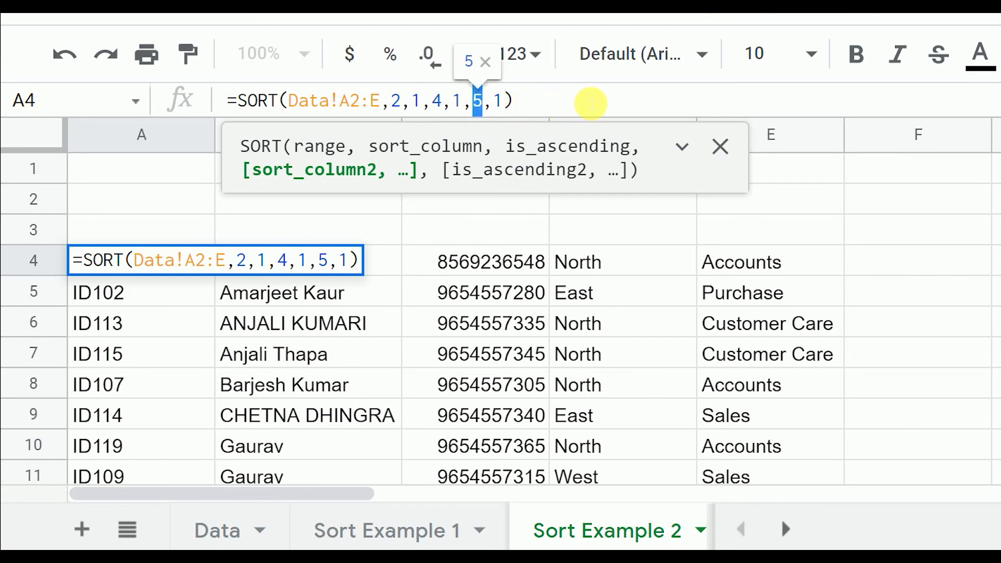
{"action": "key", "text": "Escape"}
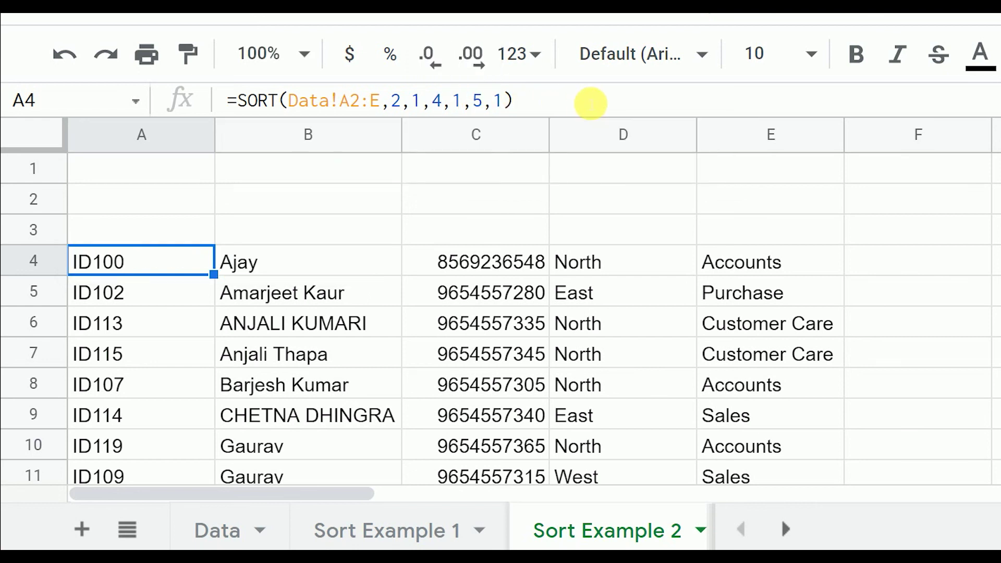